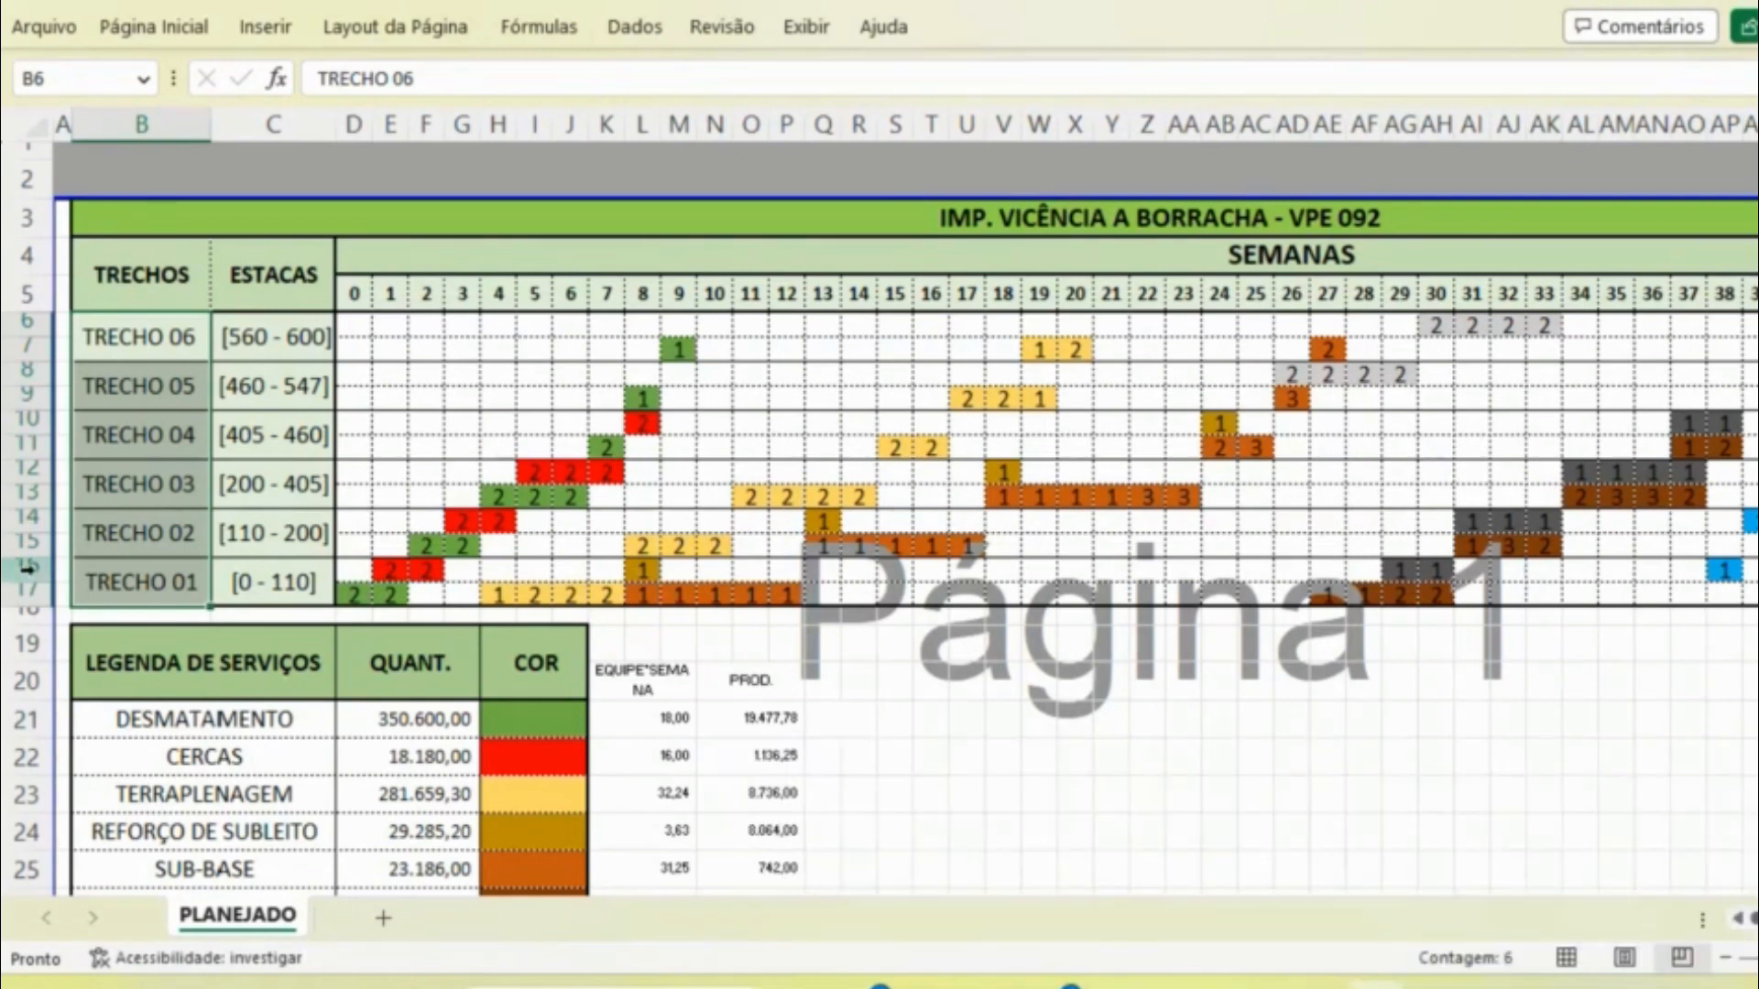
left_click_drag(25, 570, 24, 612)
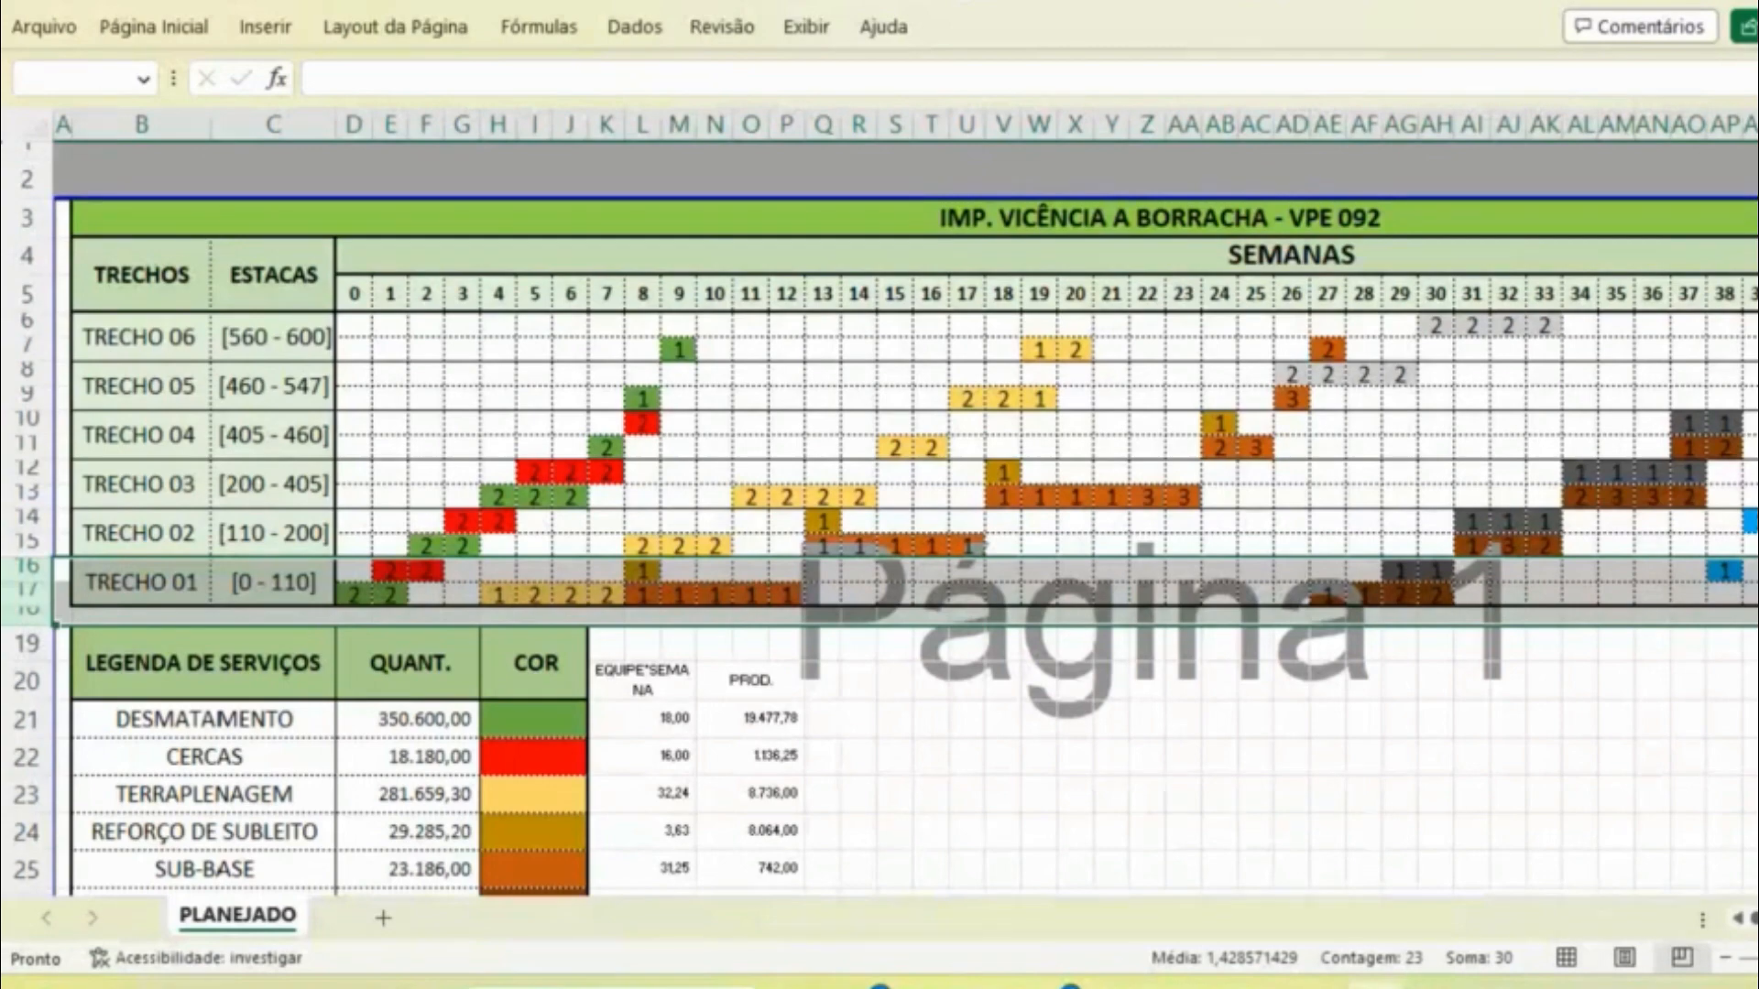
scroll(1734, 924, "right", 3)
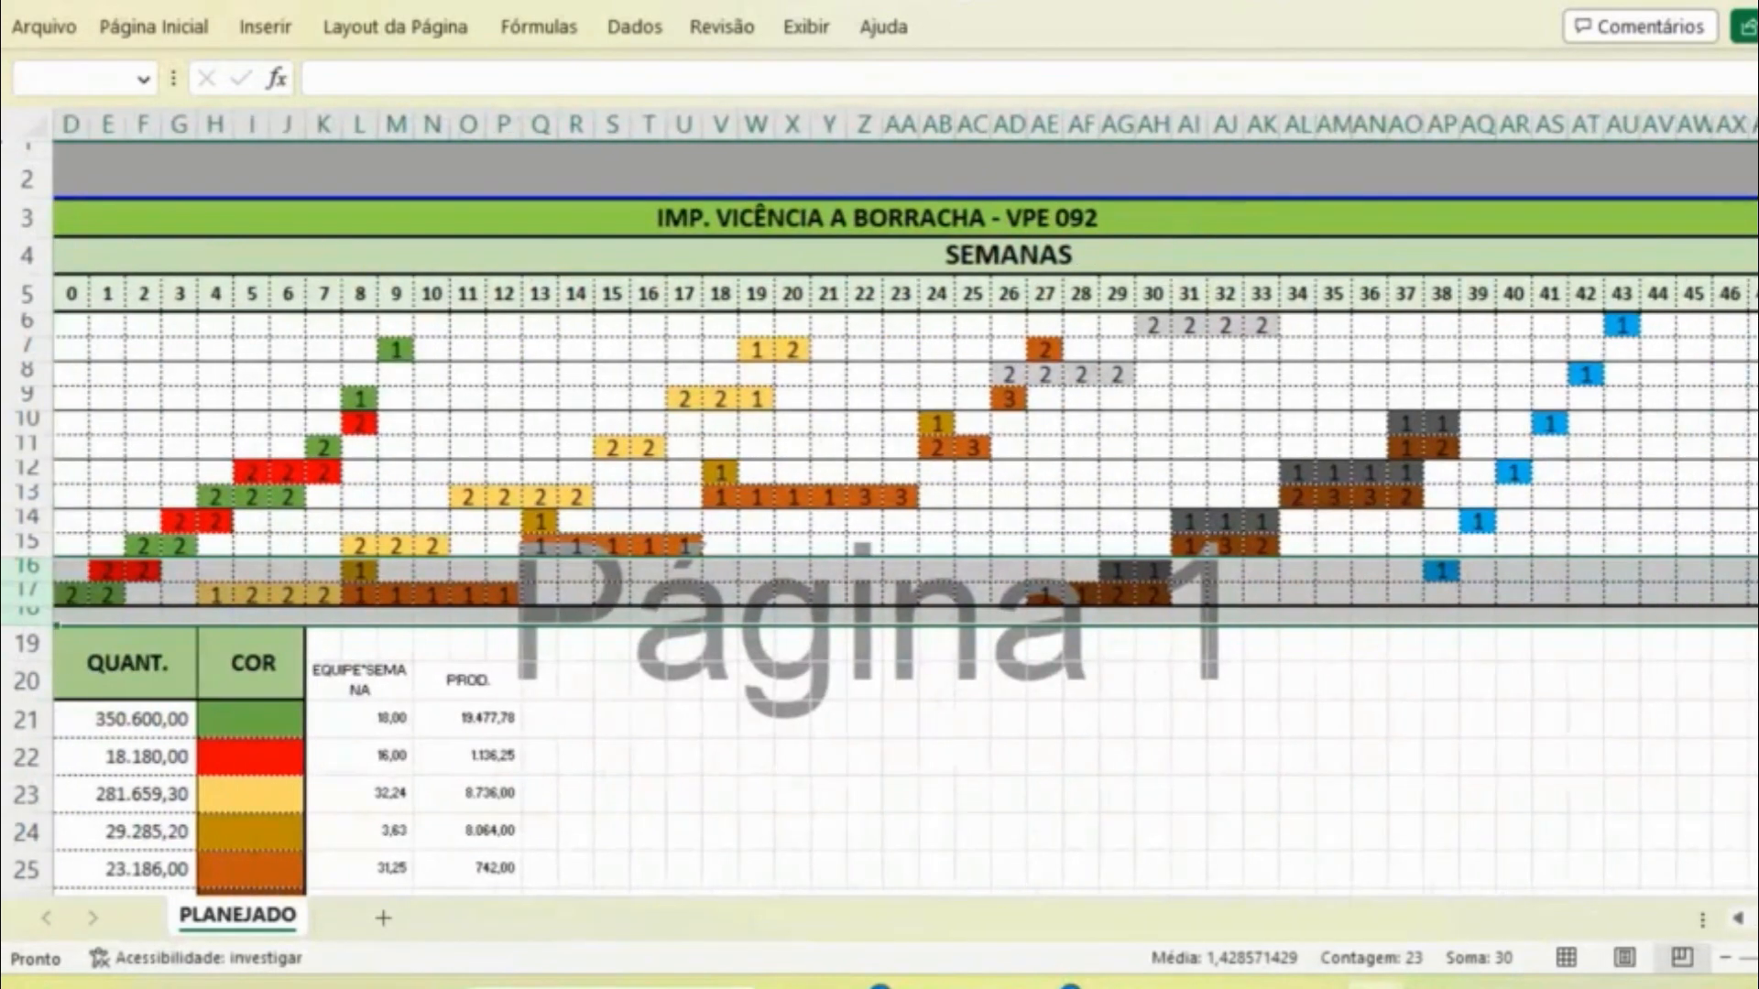
scroll(1734, 923, "left", 3)
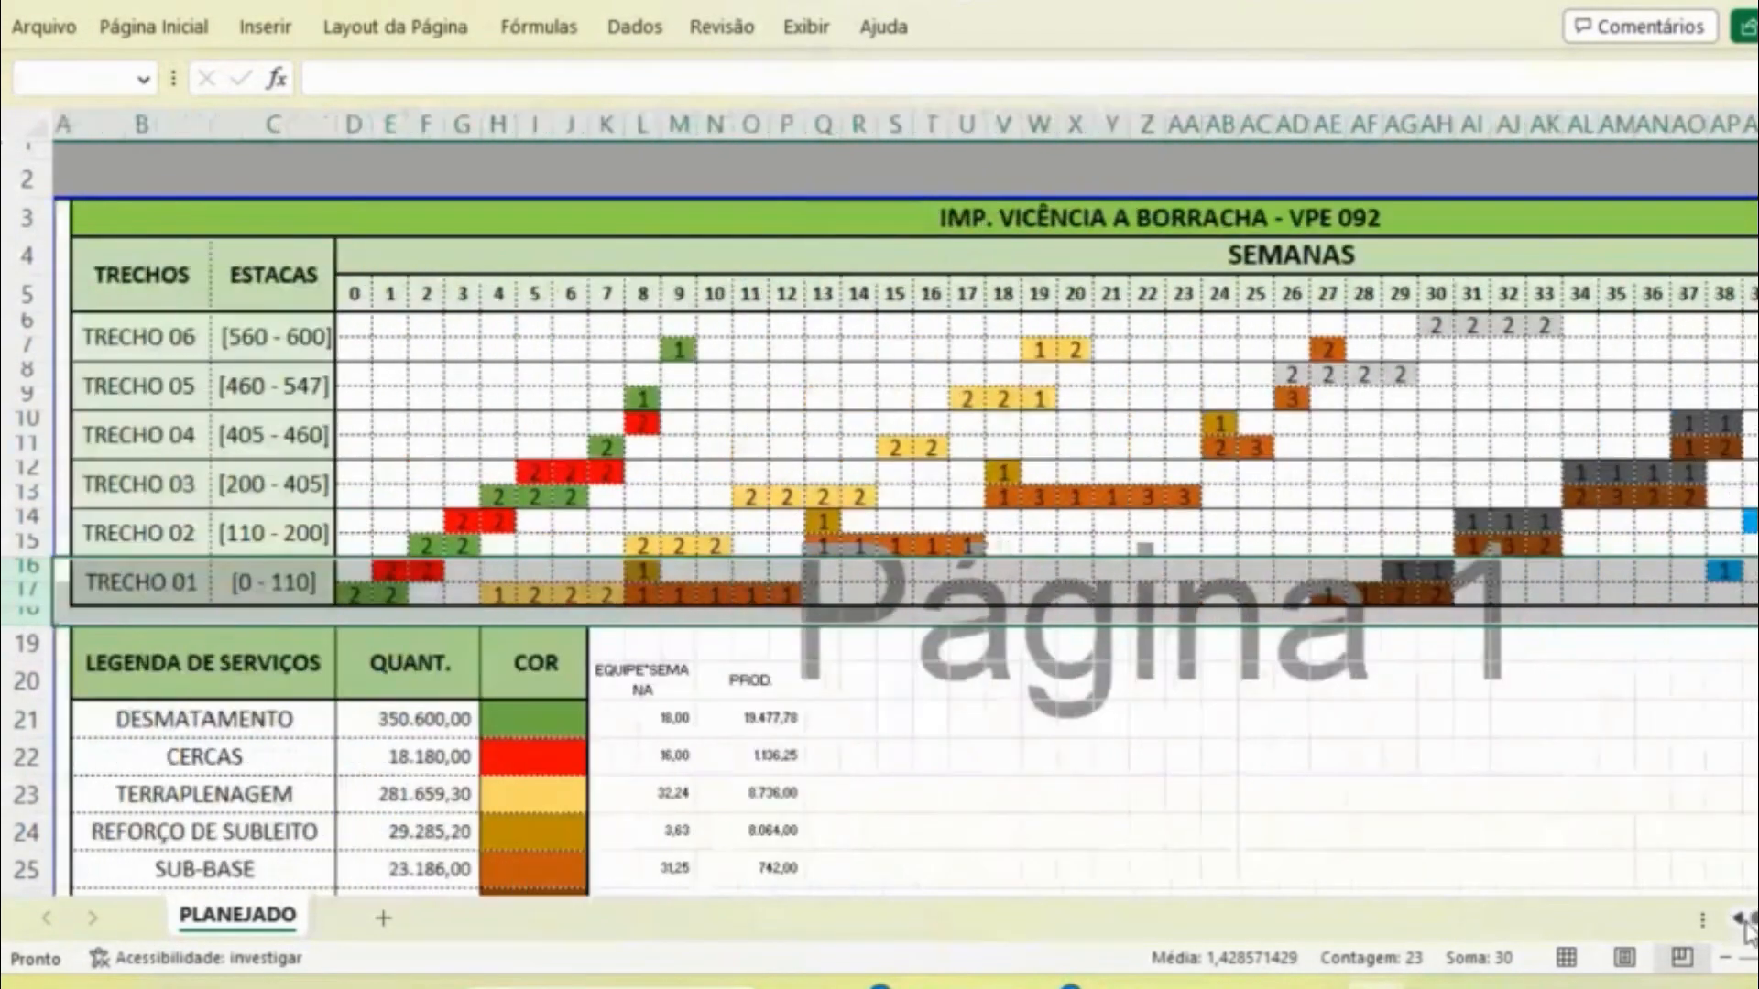
left_click(1213, 726)
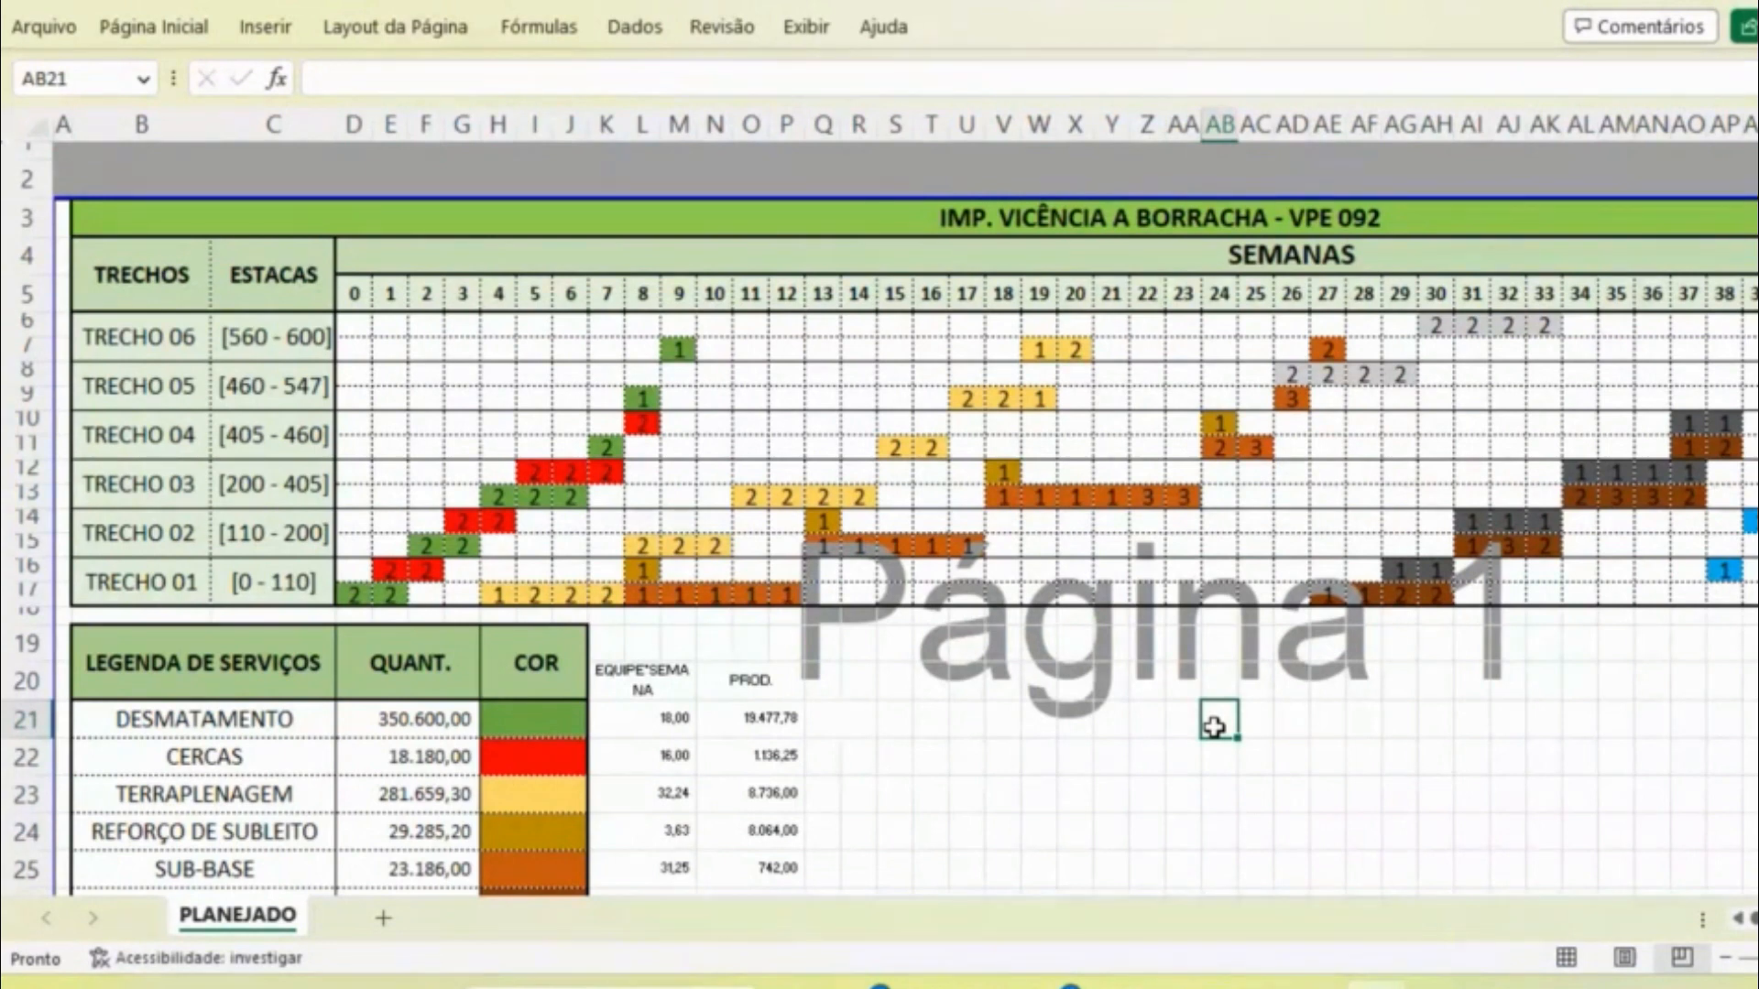
- Insert eight new rows at rows 18 to 25, between the TRECHO 01 row and the LEGENDA DE SERVIÇOS table
left_click_drag(20, 615, 20, 881)
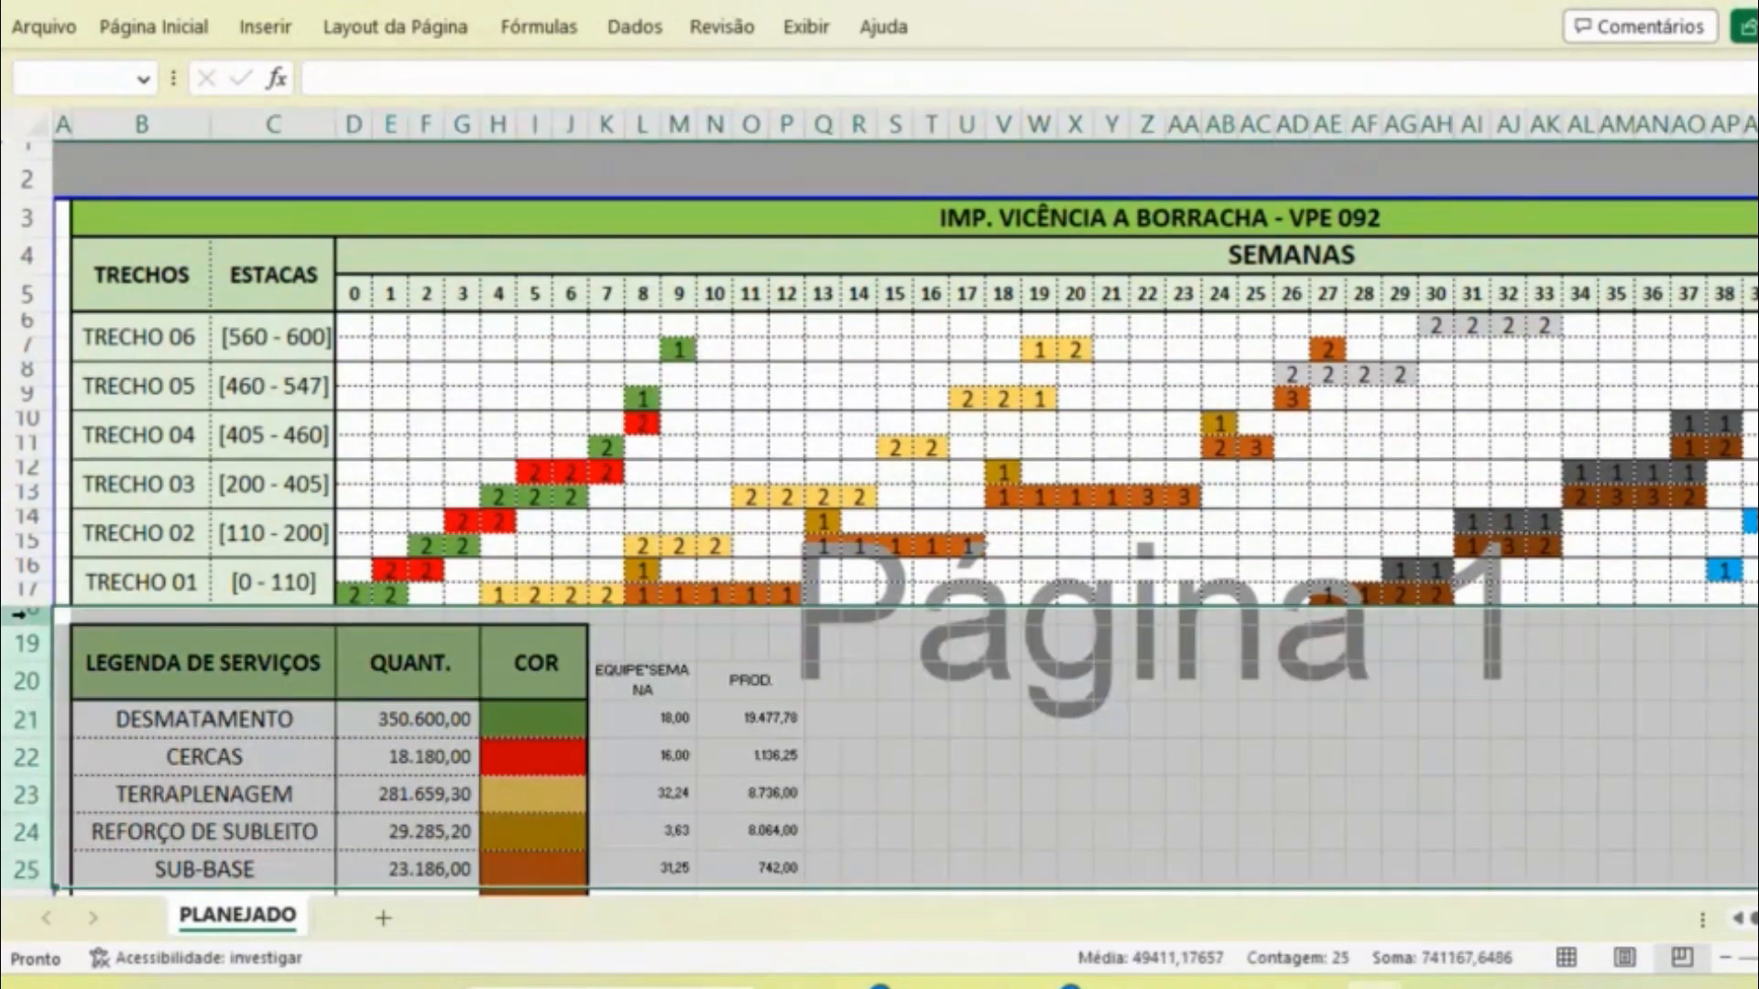
right_click(35, 680)
left_click(181, 206)
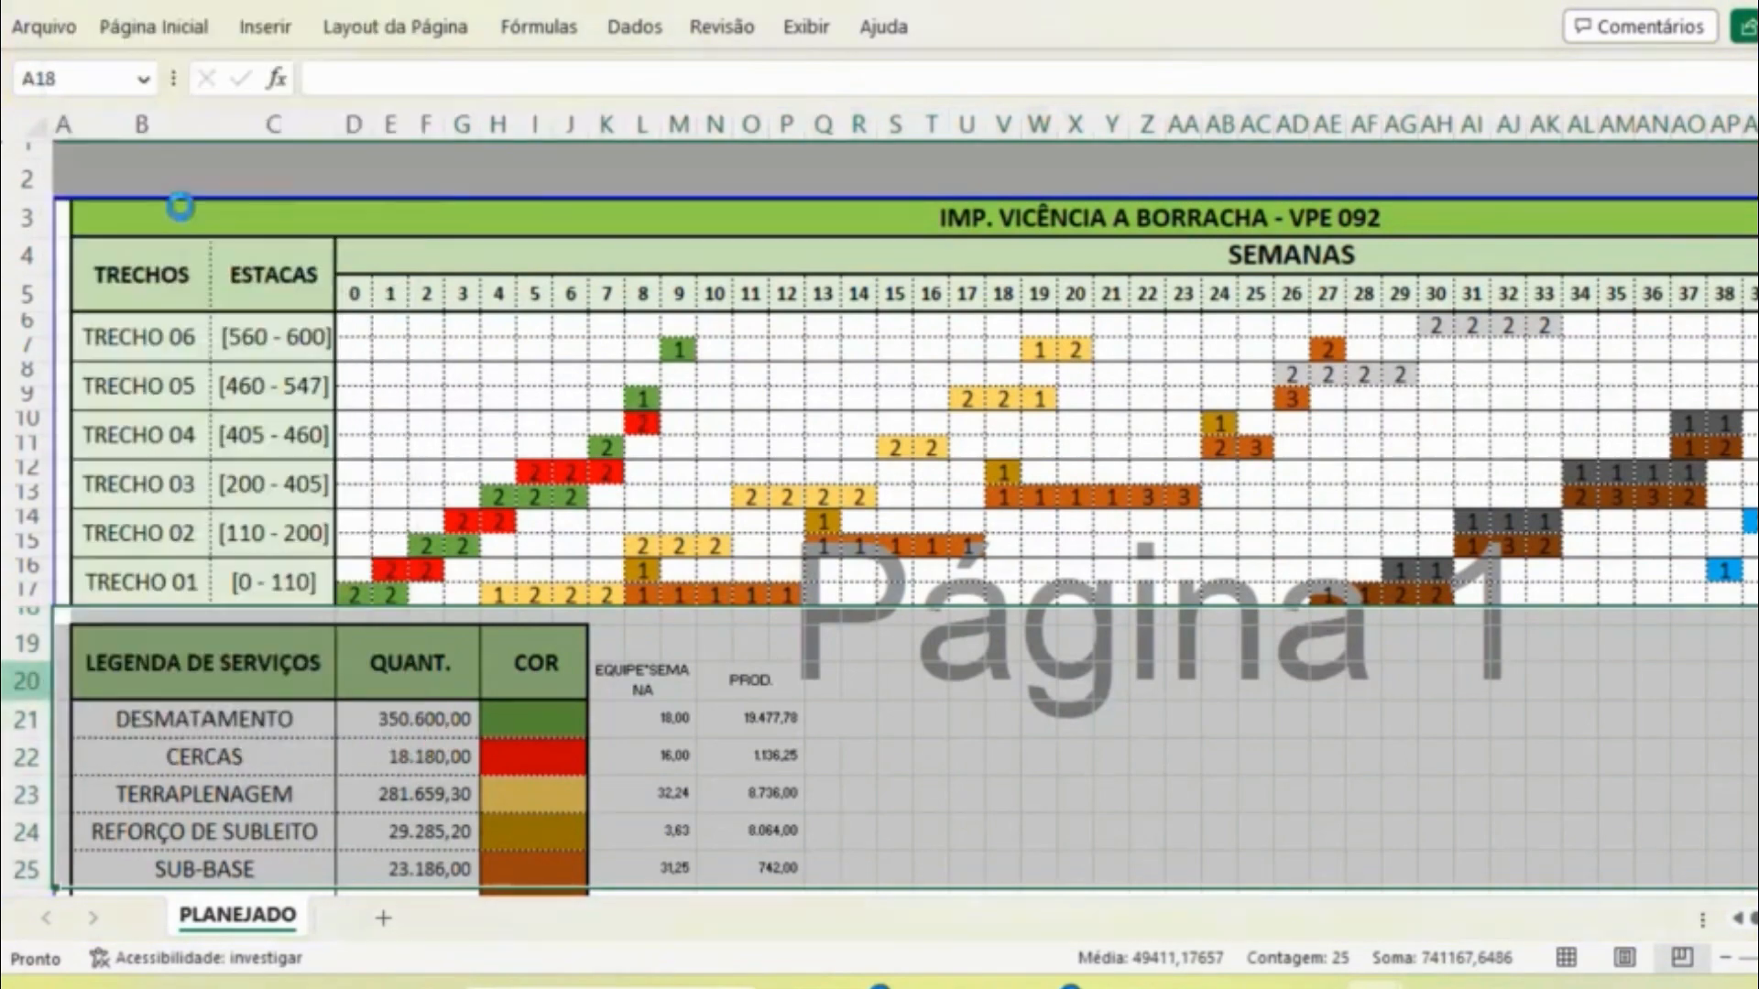
left_click(249, 624)
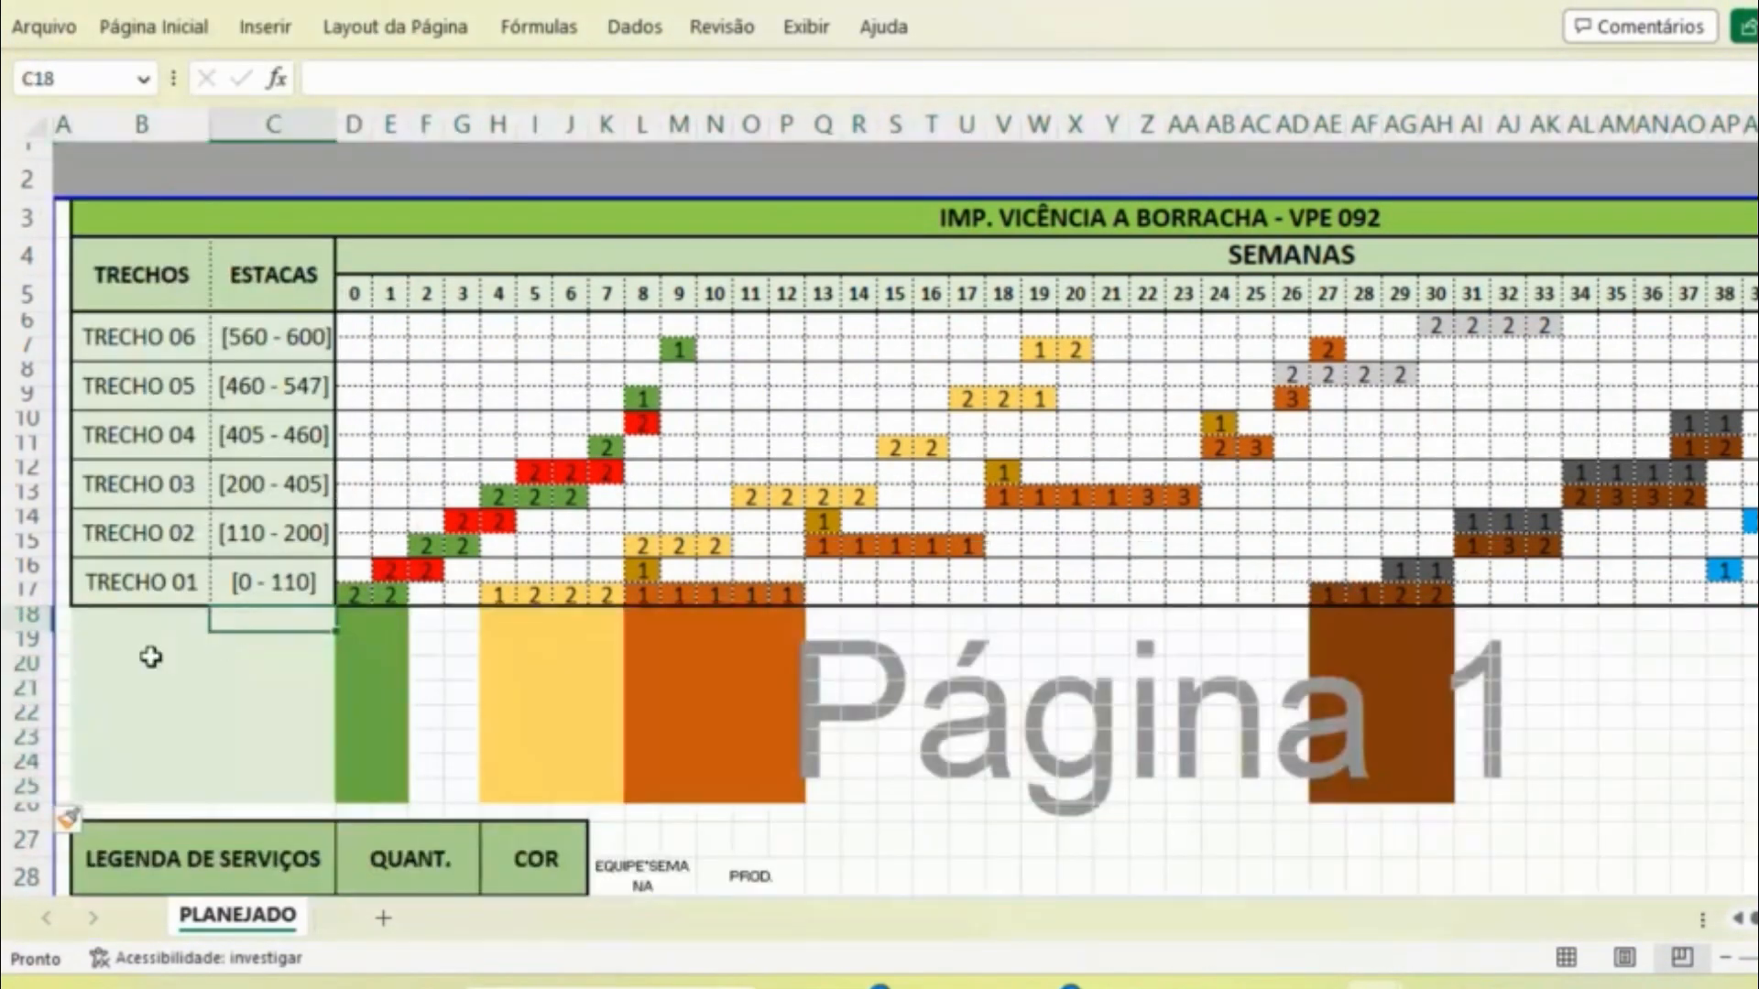
- Remove the inherited fill colours from the newly inserted rows 18 to 25, leaving them blank
key("Home")
key("shift+Down")
key("shift+Down")
key("shift+Down")
key("shift+Down")
key("shift+Down")
key("shift+Down")
key("shift+Down")
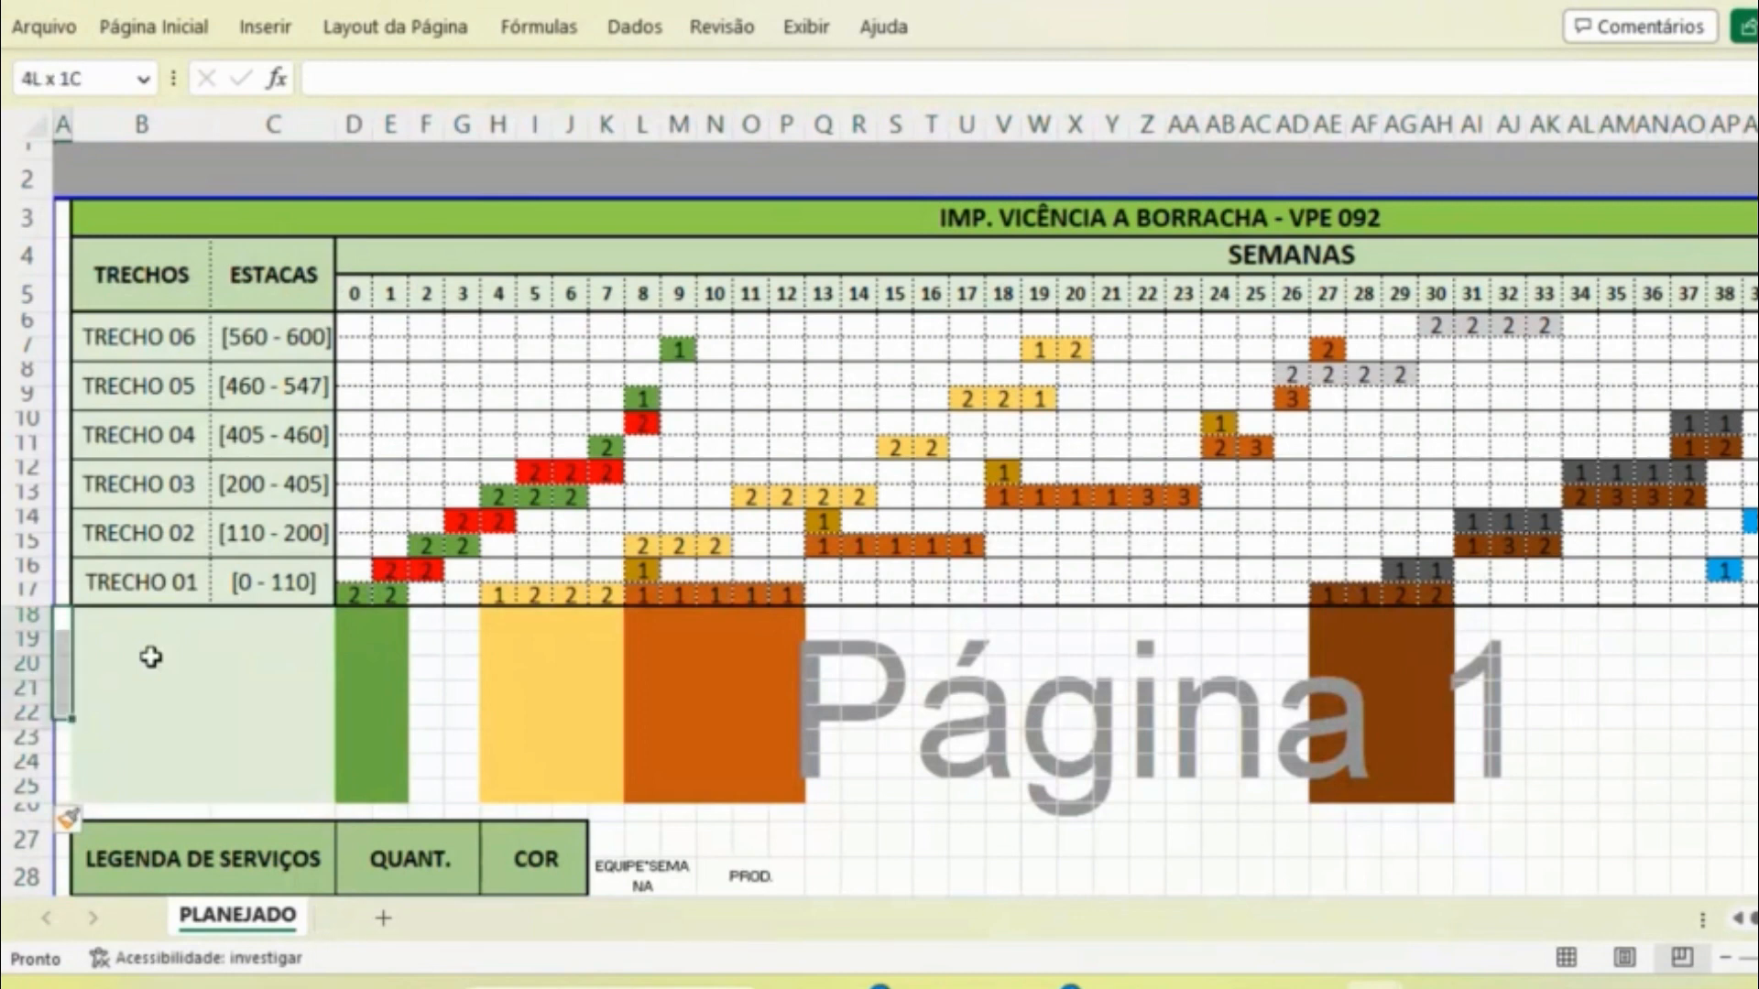
key("shift+Right")
key("shift+Right")
key("shift+Right")
key("shift+Right")
key("shift+Right")
key("shift+Right")
key("shift+Right")
key("shift+Right")
key("shift+Right")
key("shift+Right")
key("shift+Right")
key("shift+Right")
key("shift+Right")
key("shift+Right")
key("shift+Right")
key("shift+Right")
key("shift+Right")
key("shift+Right")
key("shift+Right")
key("shift+Right")
key("shift+Right")
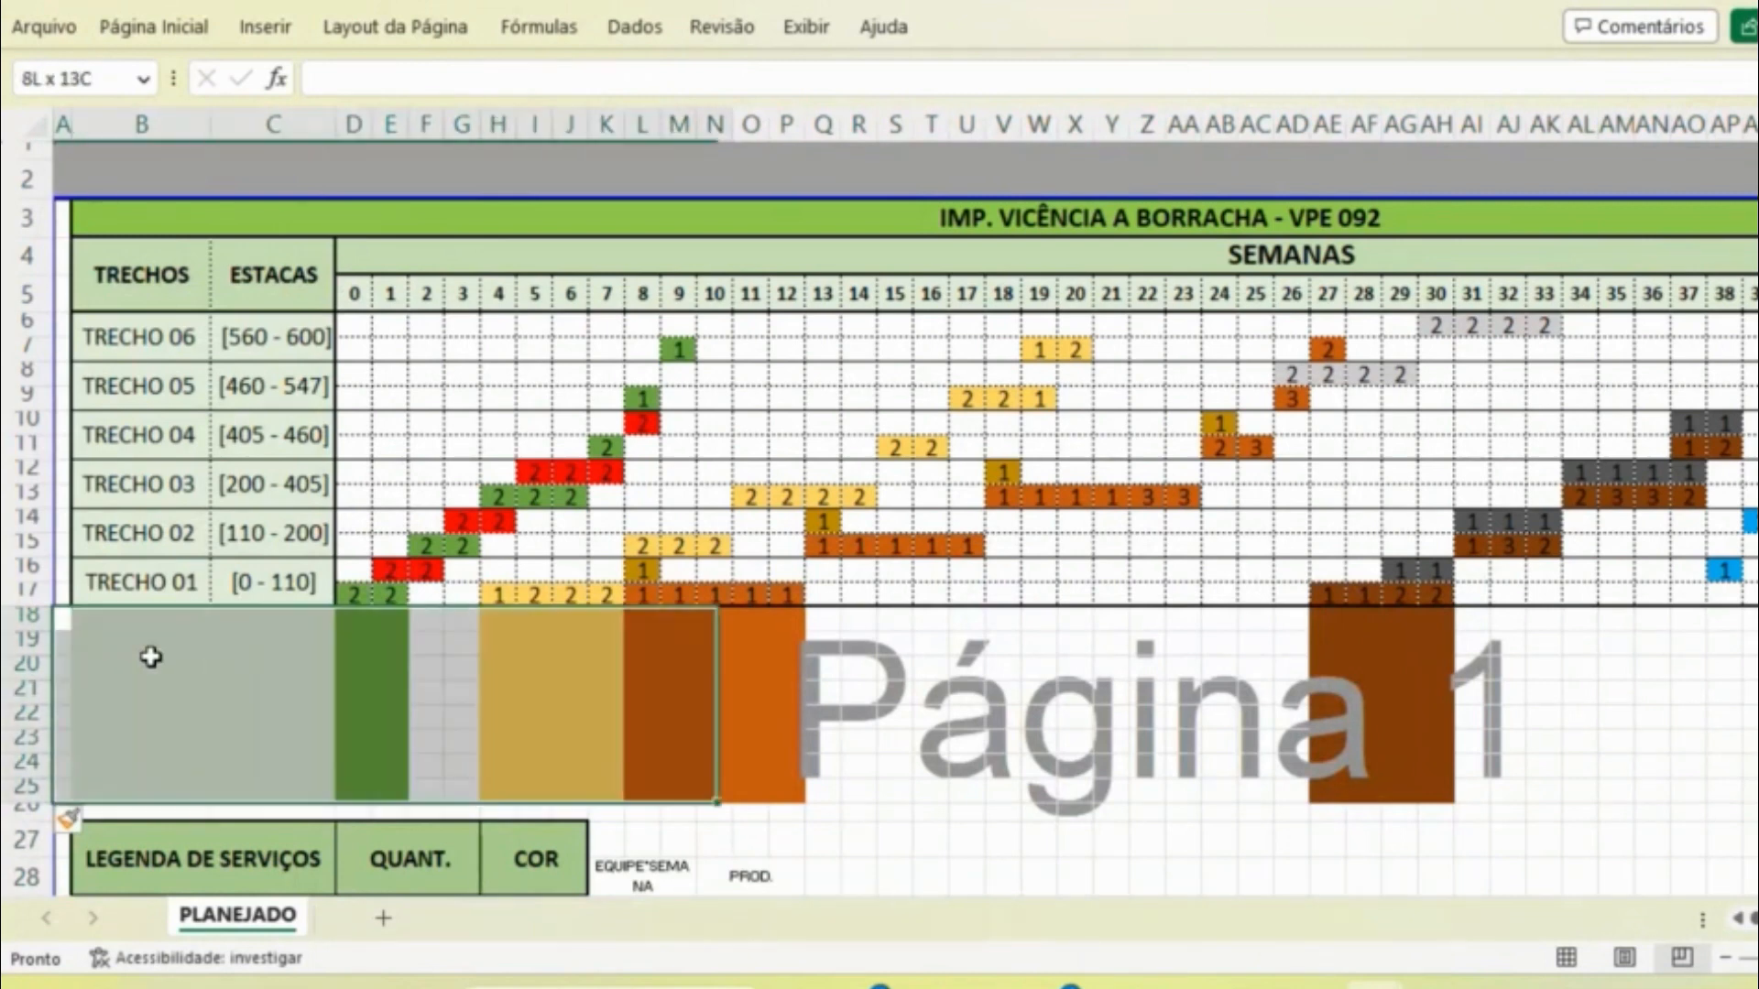
key("ctrl+z")
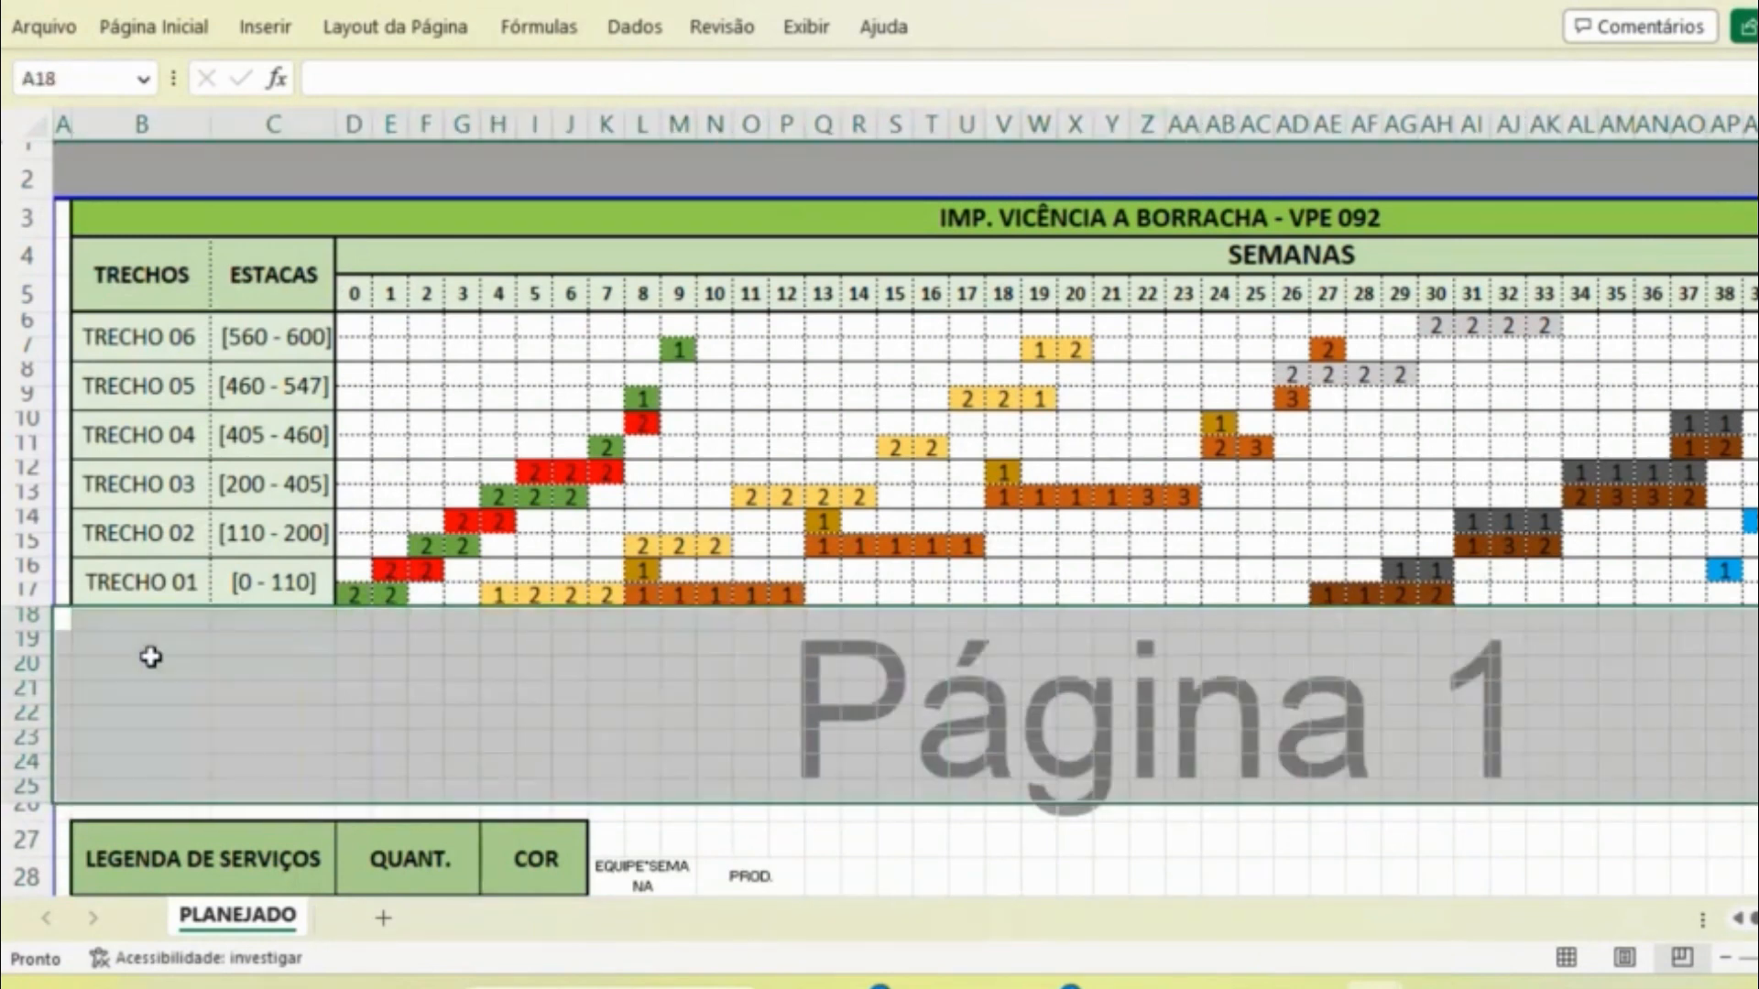
left_click(151, 654)
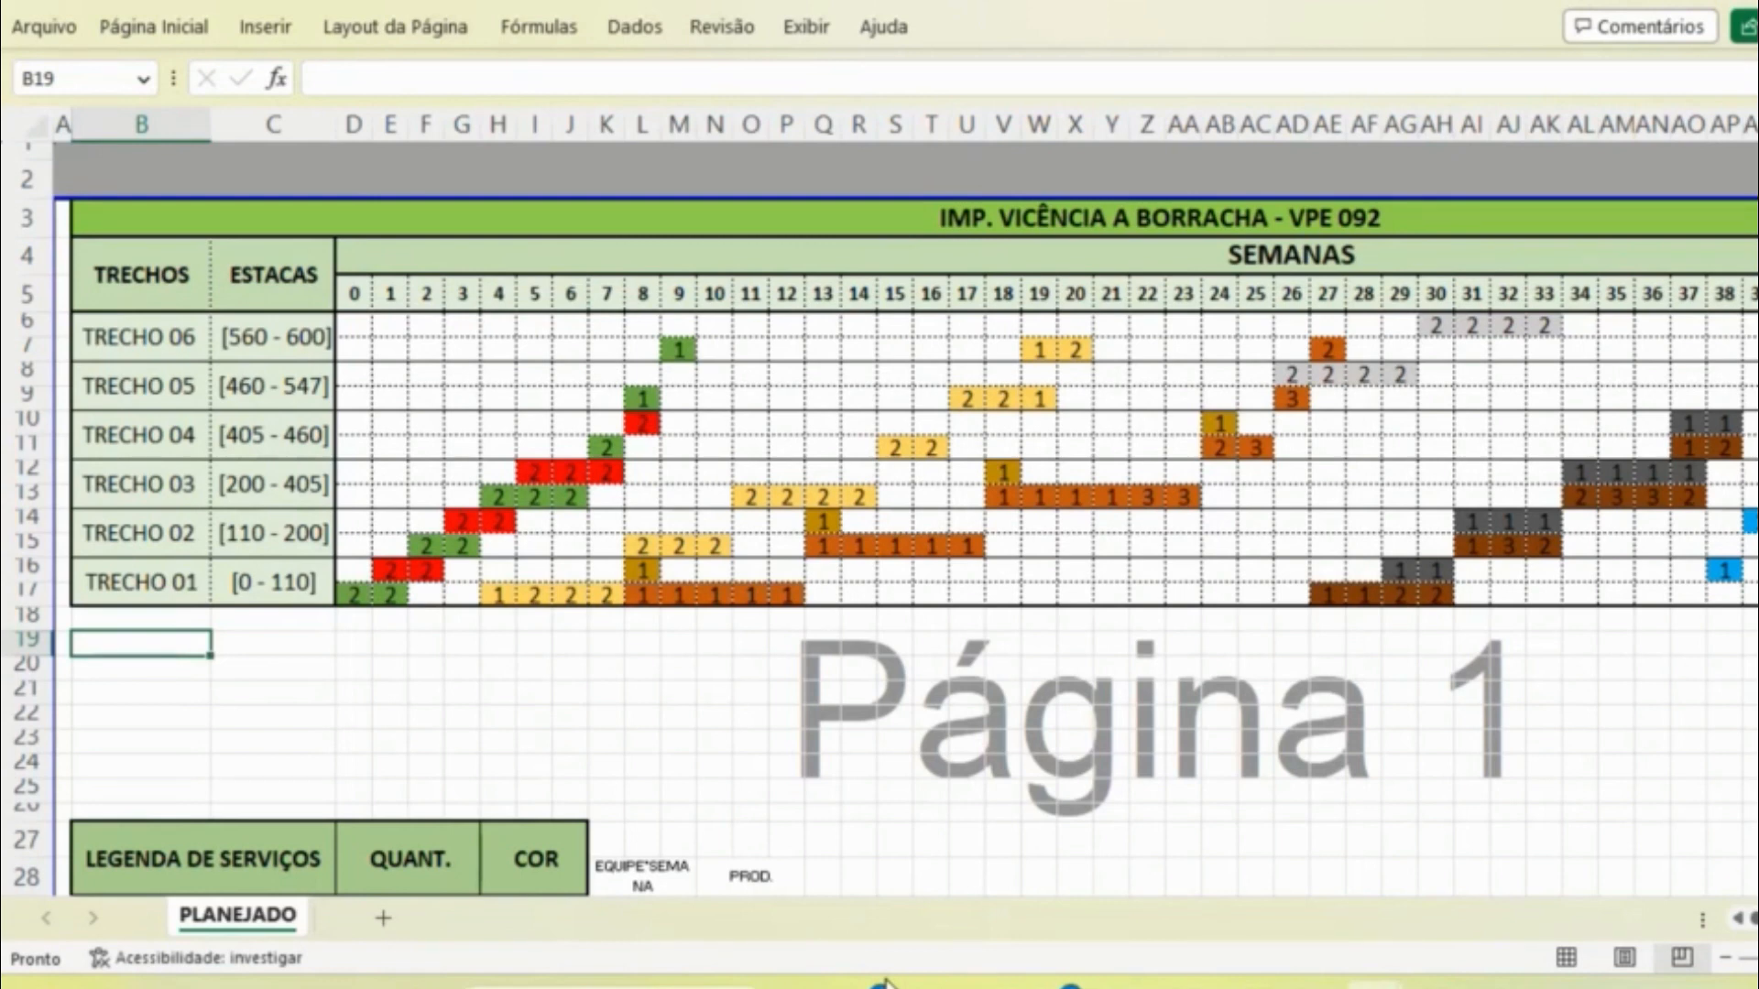
- Examine the schedule's whole SEMANAS timeline from week 0 to week 52 and back to the first columns
key("Right")
key("Right")
key("Right")
key("Right")
key("Right")
key("Right")
key("Right")
key("Right")
key("Right")
key("Right")
key("Right")
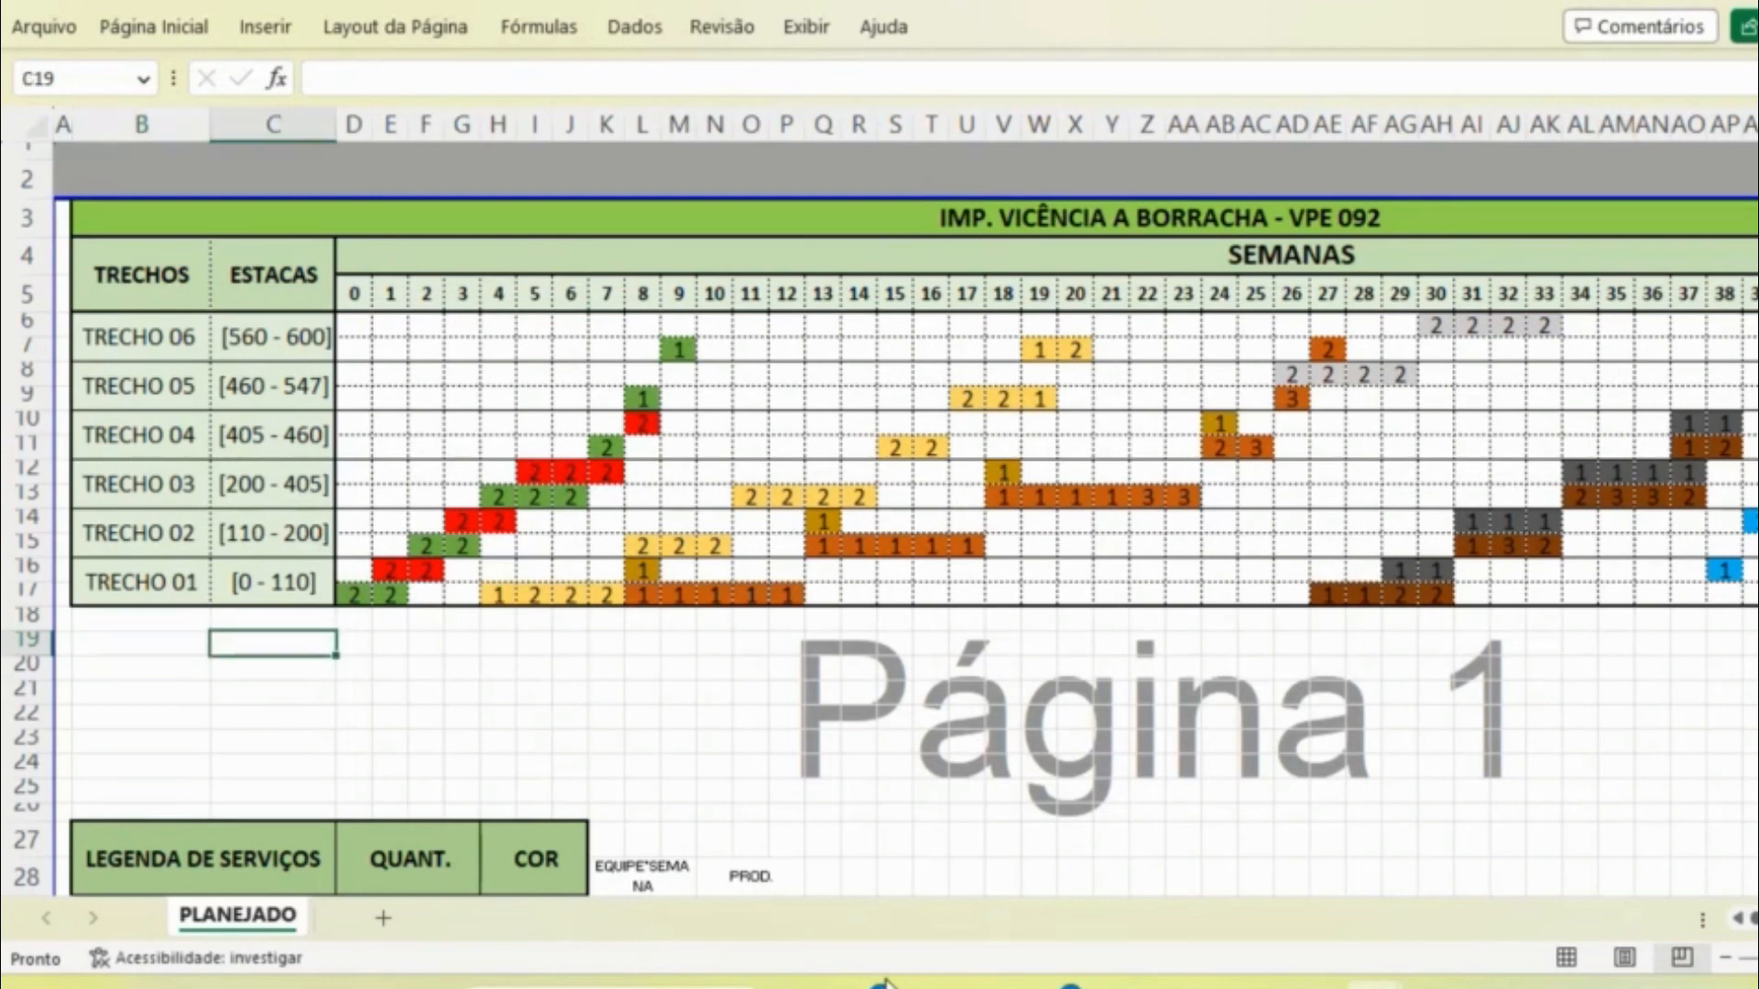
key("Right")
key("Right")
key("Right")
key("Right")
key("Right")
key("Right")
key("Right")
key("Right")
key("Right")
key("Right")
key("Right")
key("Right")
key("Right")
key("Right")
key("Right")
key("Right")
key("Right")
key("Right")
key("Right")
key("Right")
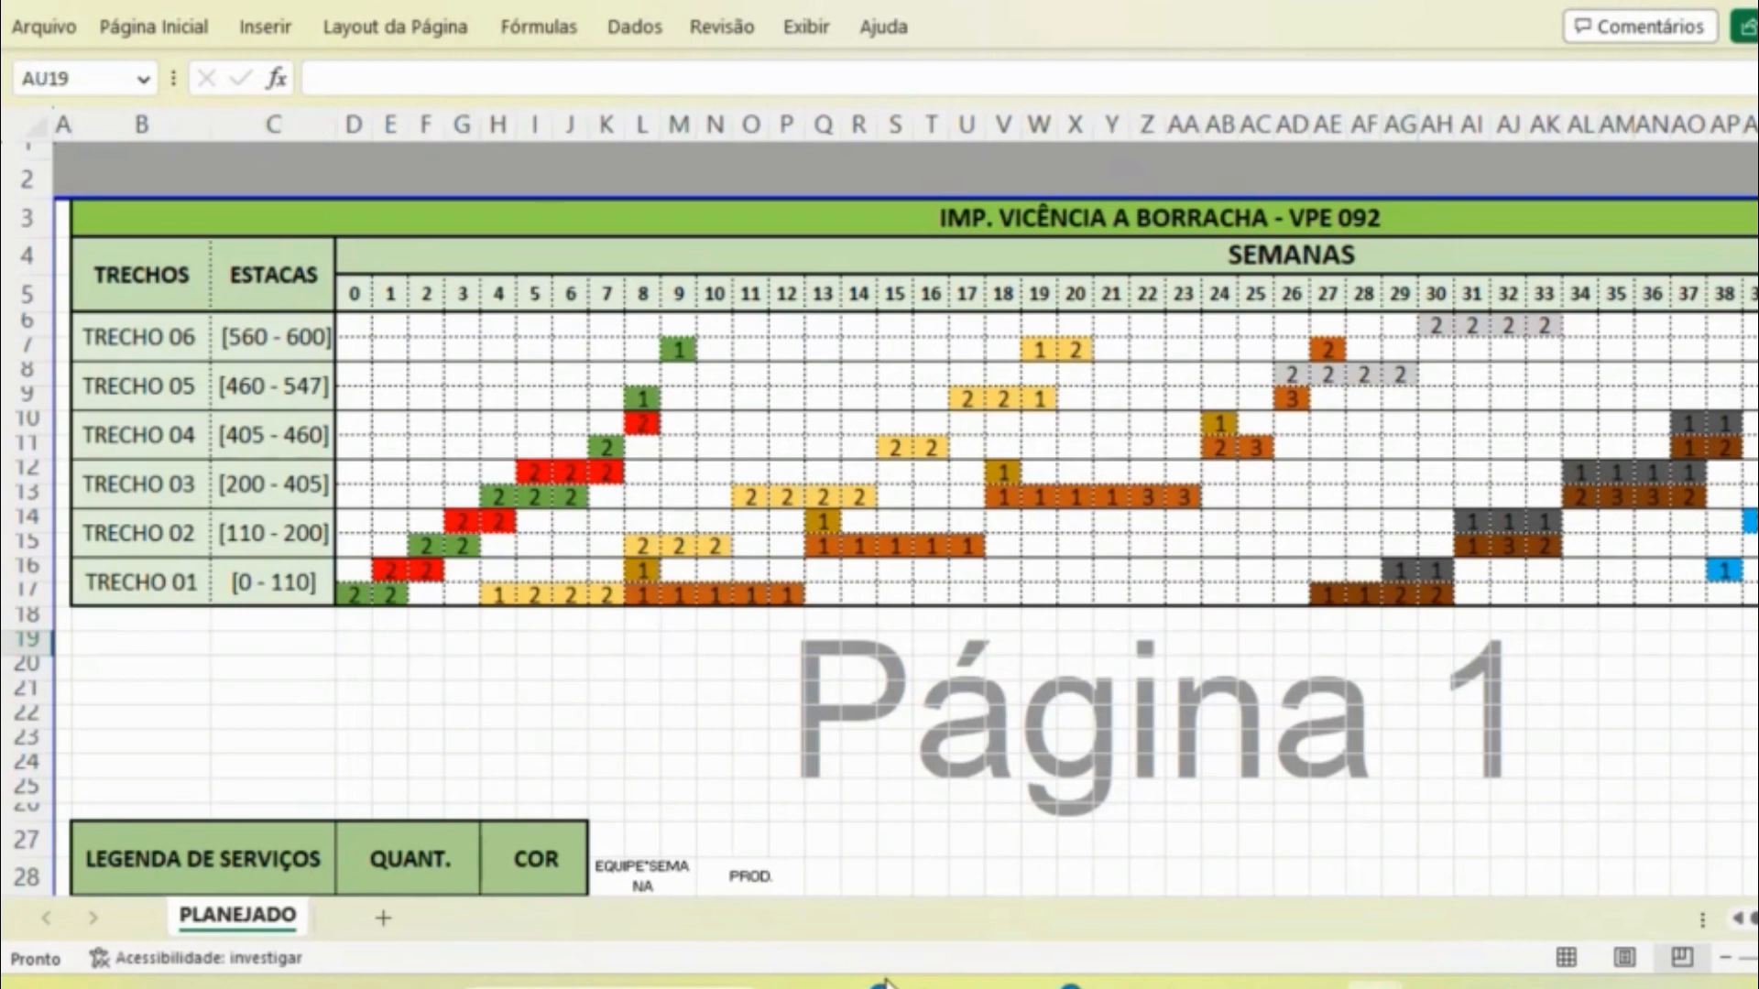
key("Right")
key("Right")
key("Right")
key("Right")
key("Right")
key("Right")
key("Right")
key("Right")
key("Right")
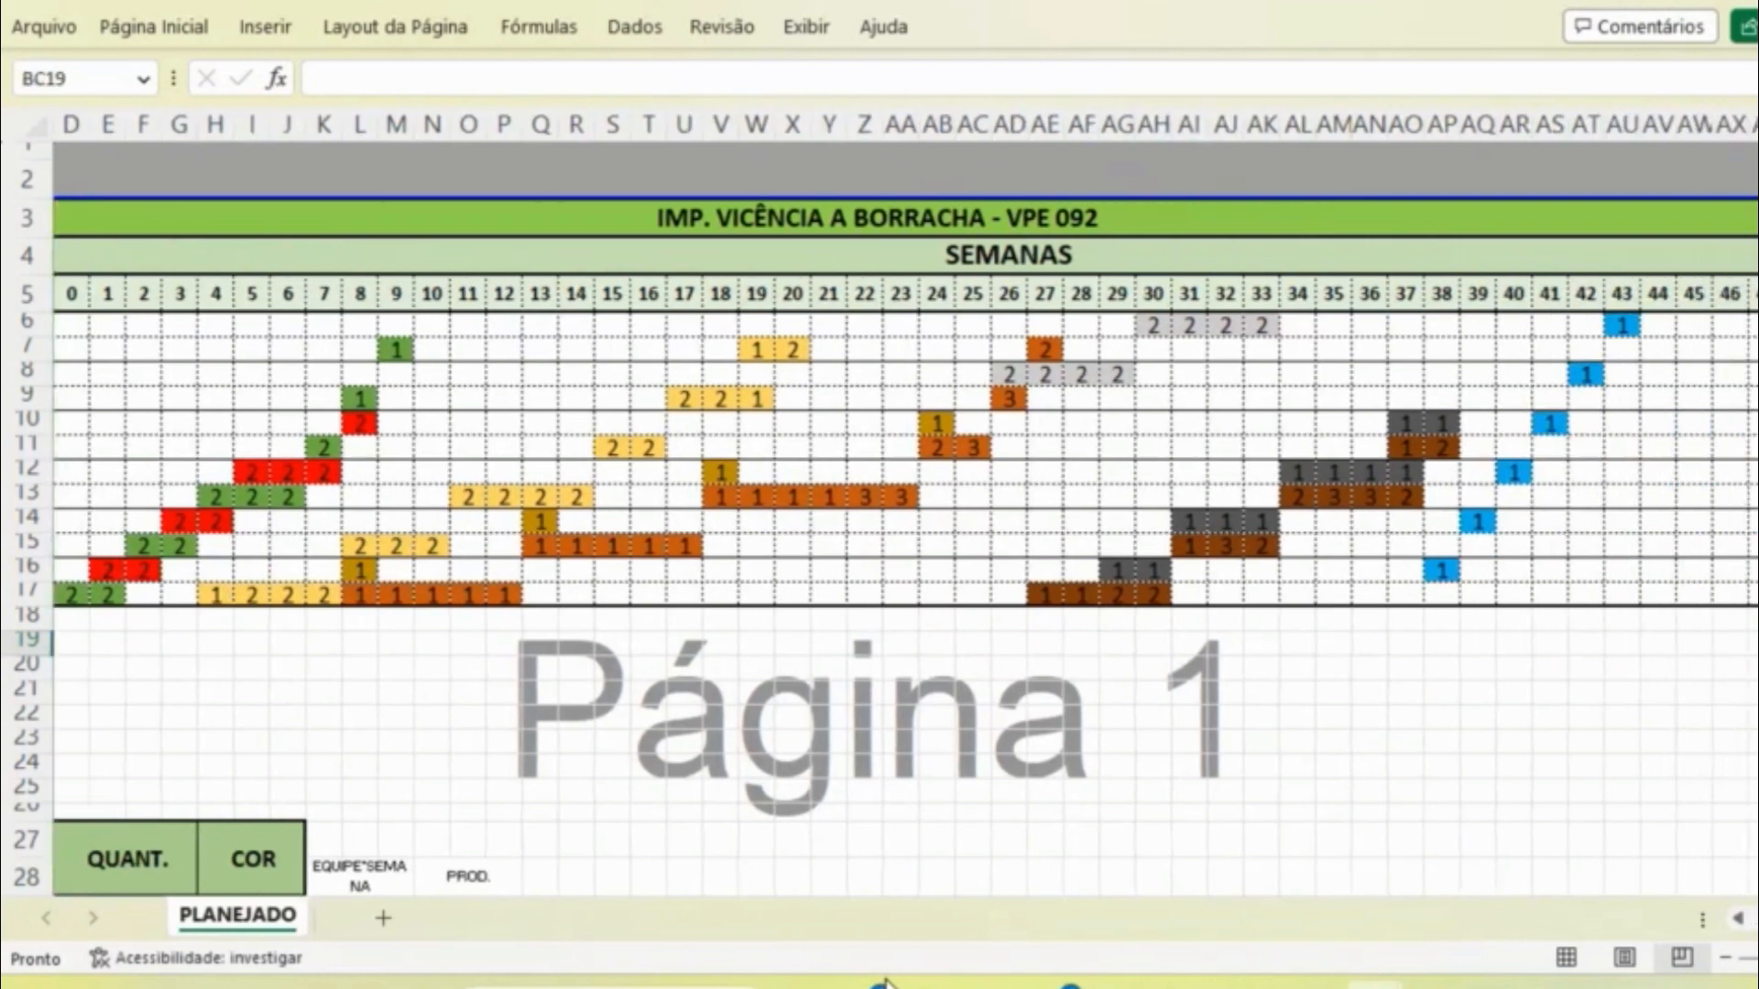
key("Left")
key("Left")
key("Left")
key("Left")
key("Left")
key("Left")
key("Left")
key("Left")
key("Left")
key("Left")
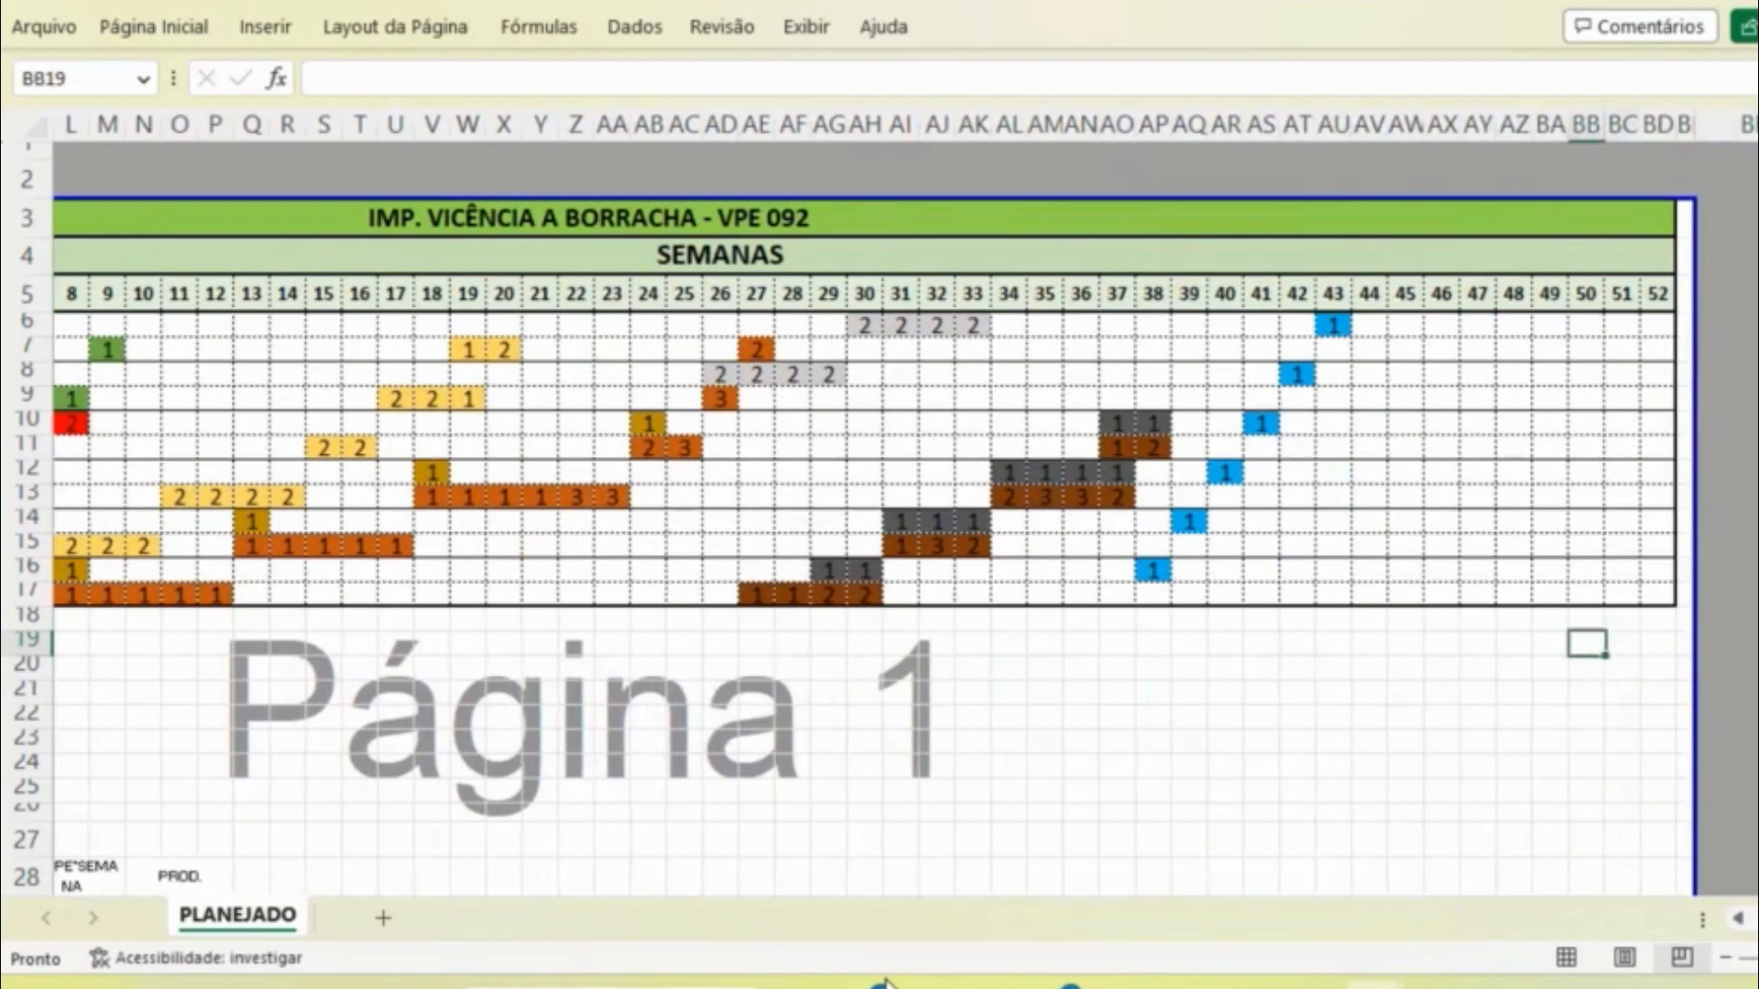
key("Left")
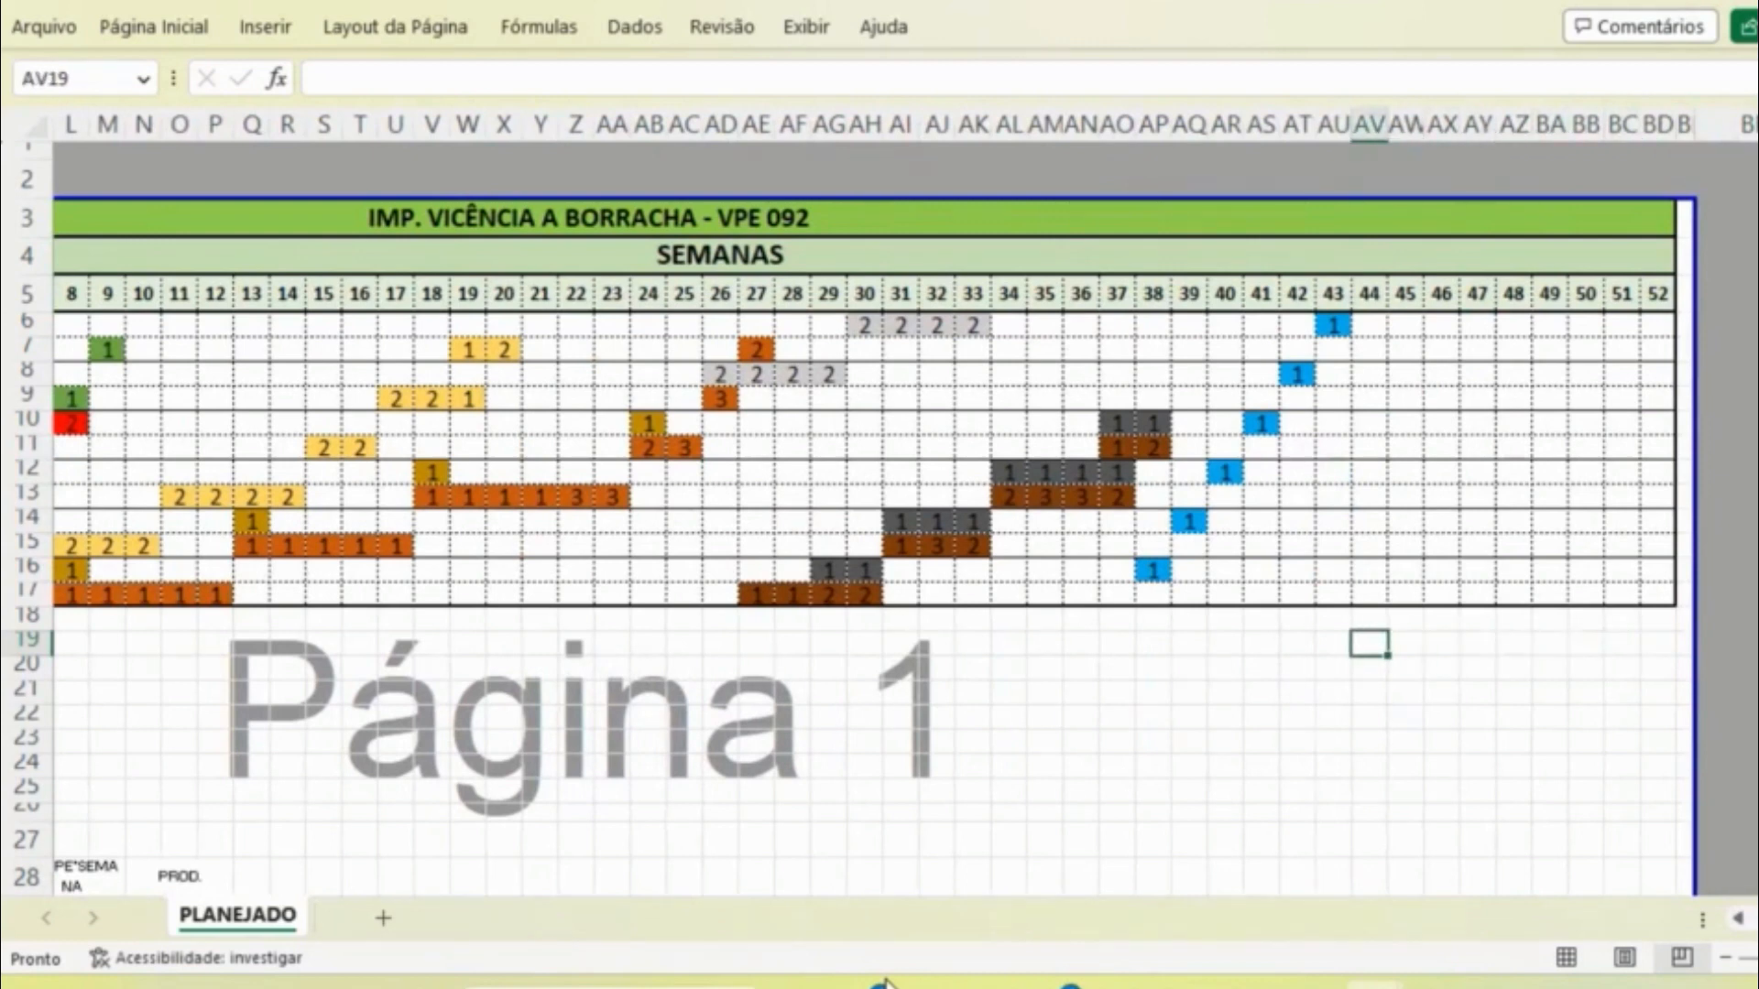
key("Left")
key("Left")
key("Right")
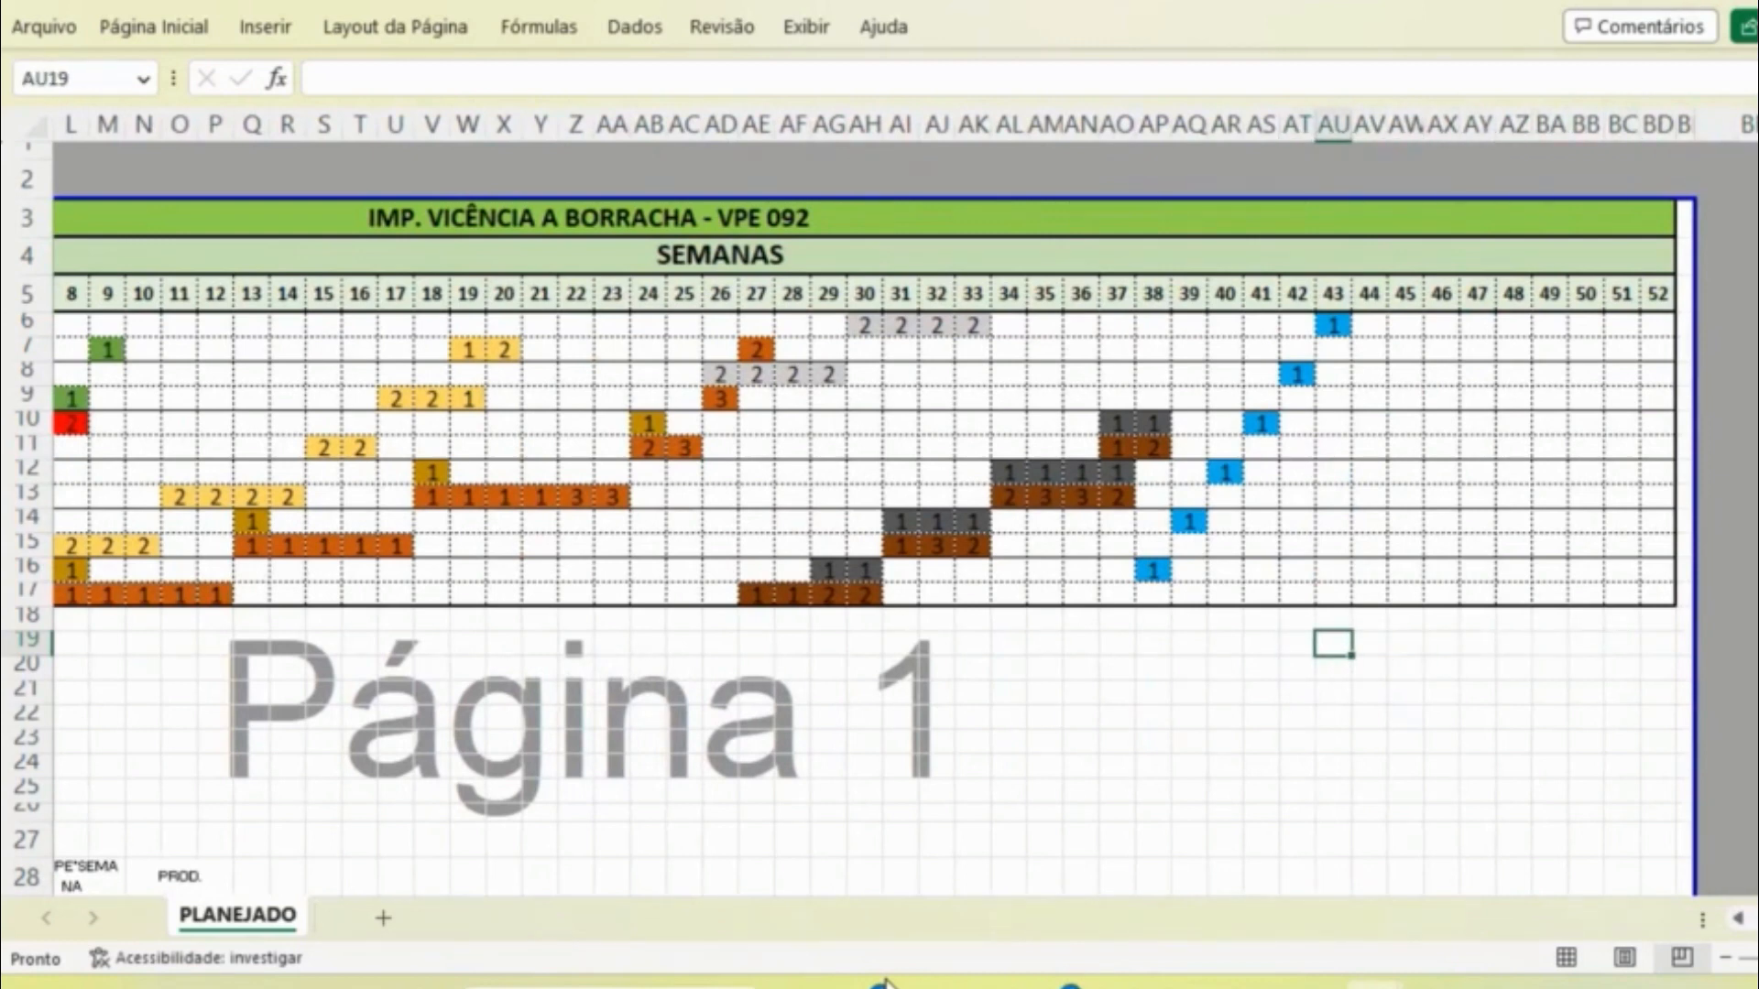
key("Left")
key("Left")
key("Left")
key("Left")
key("Left")
key("Left")
key("Left")
key("Left")
key("Left")
key("Left")
key("Left")
key("Left")
key("Left")
key("Left")
key("Left")
key("Left")
key("Left")
key("Left")
key("Left")
key("Left")
key("Left")
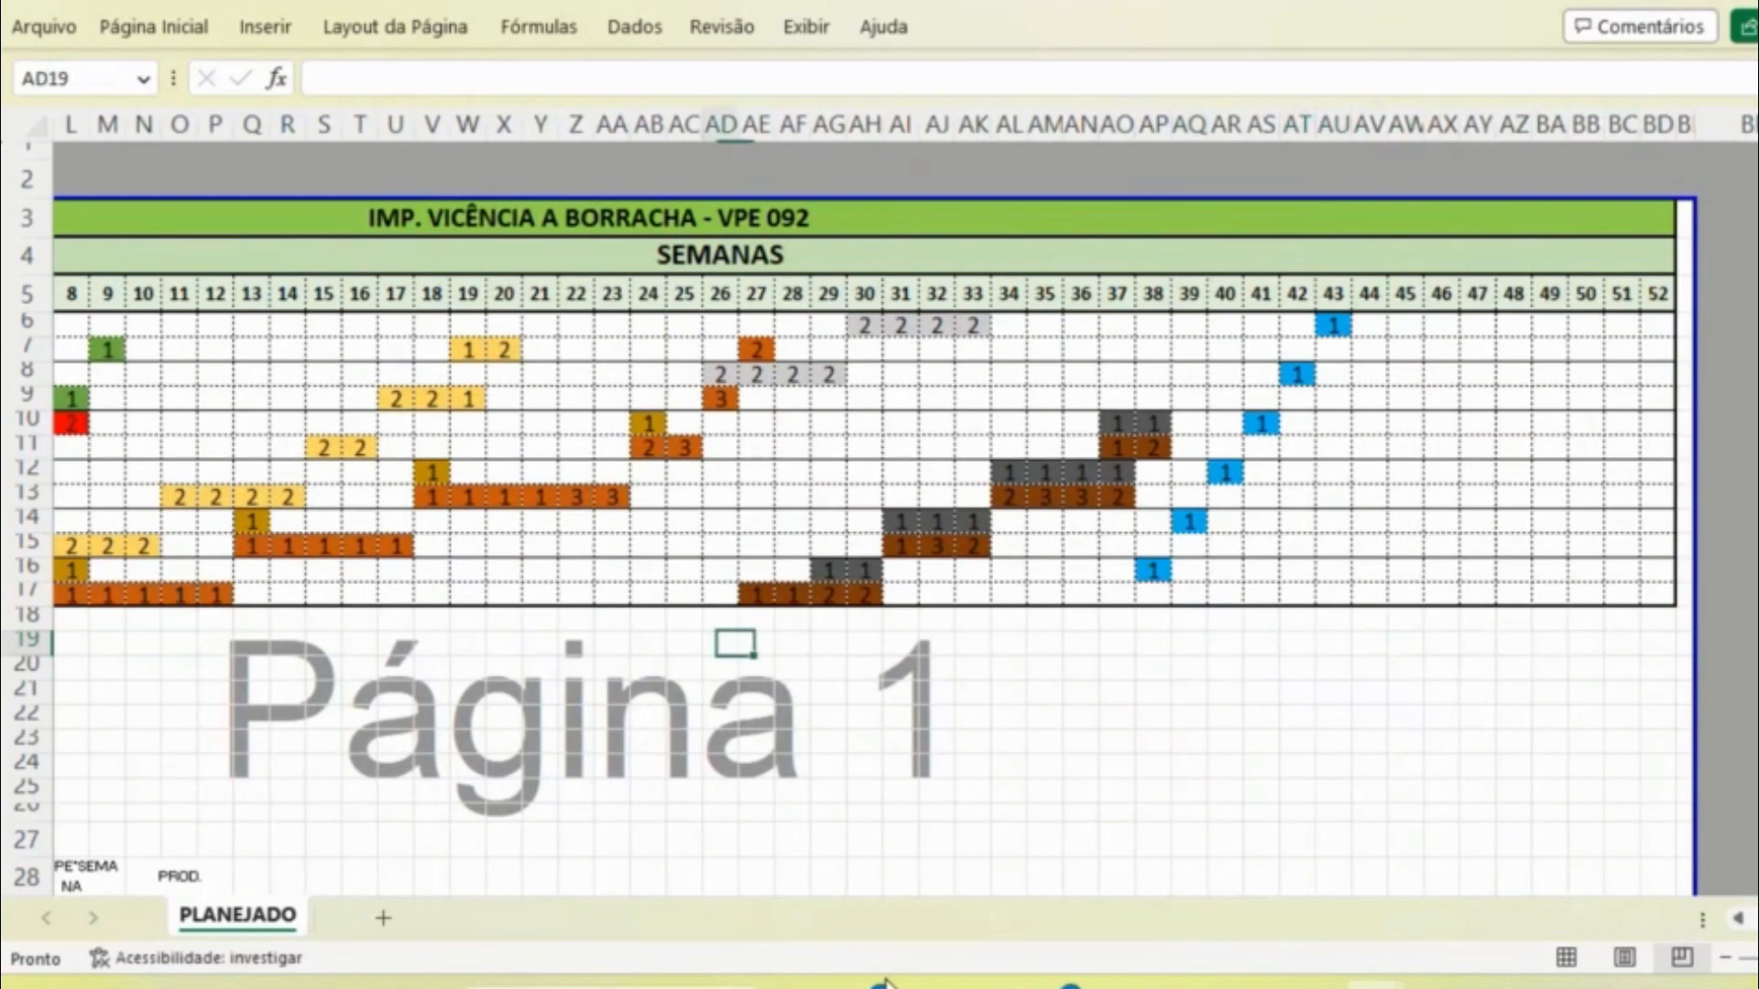
key("Left")
key("Right")
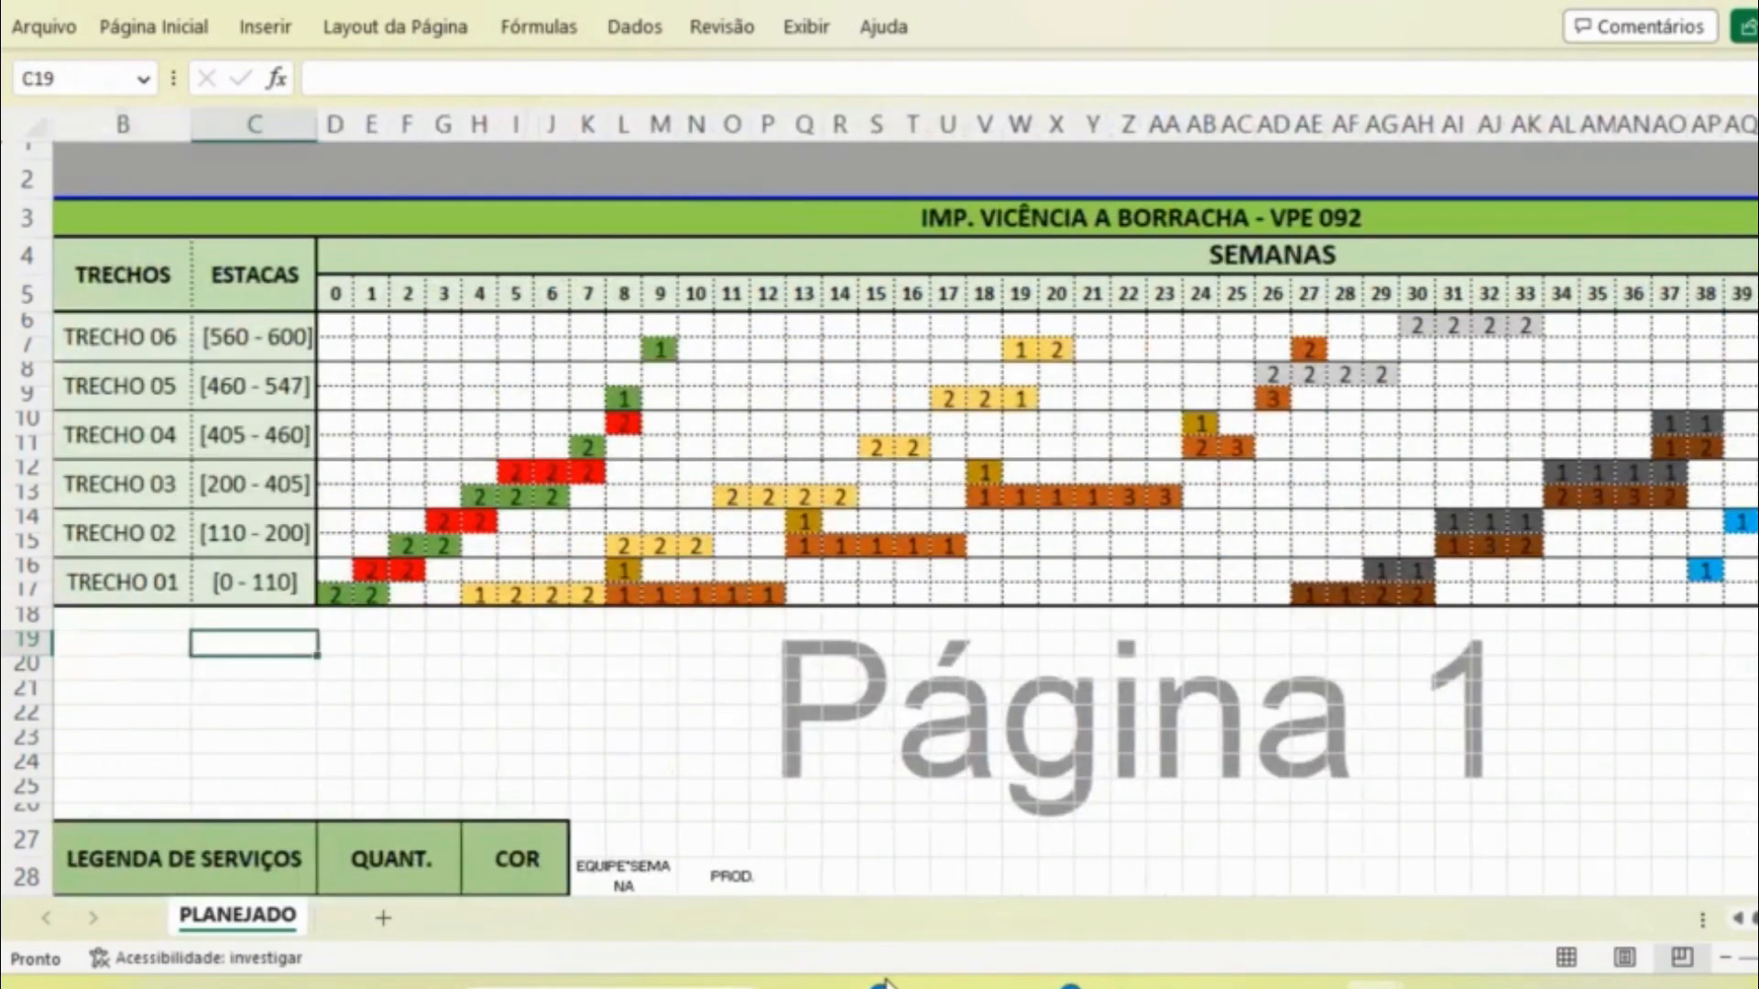
- Examine the schedule's stretches from TRECHO 01 up to the ESTACAS heading and the [560 - 600] range
key("Right")
key("Up")
key("Up")
key("Up")
key("Up")
key("Right")
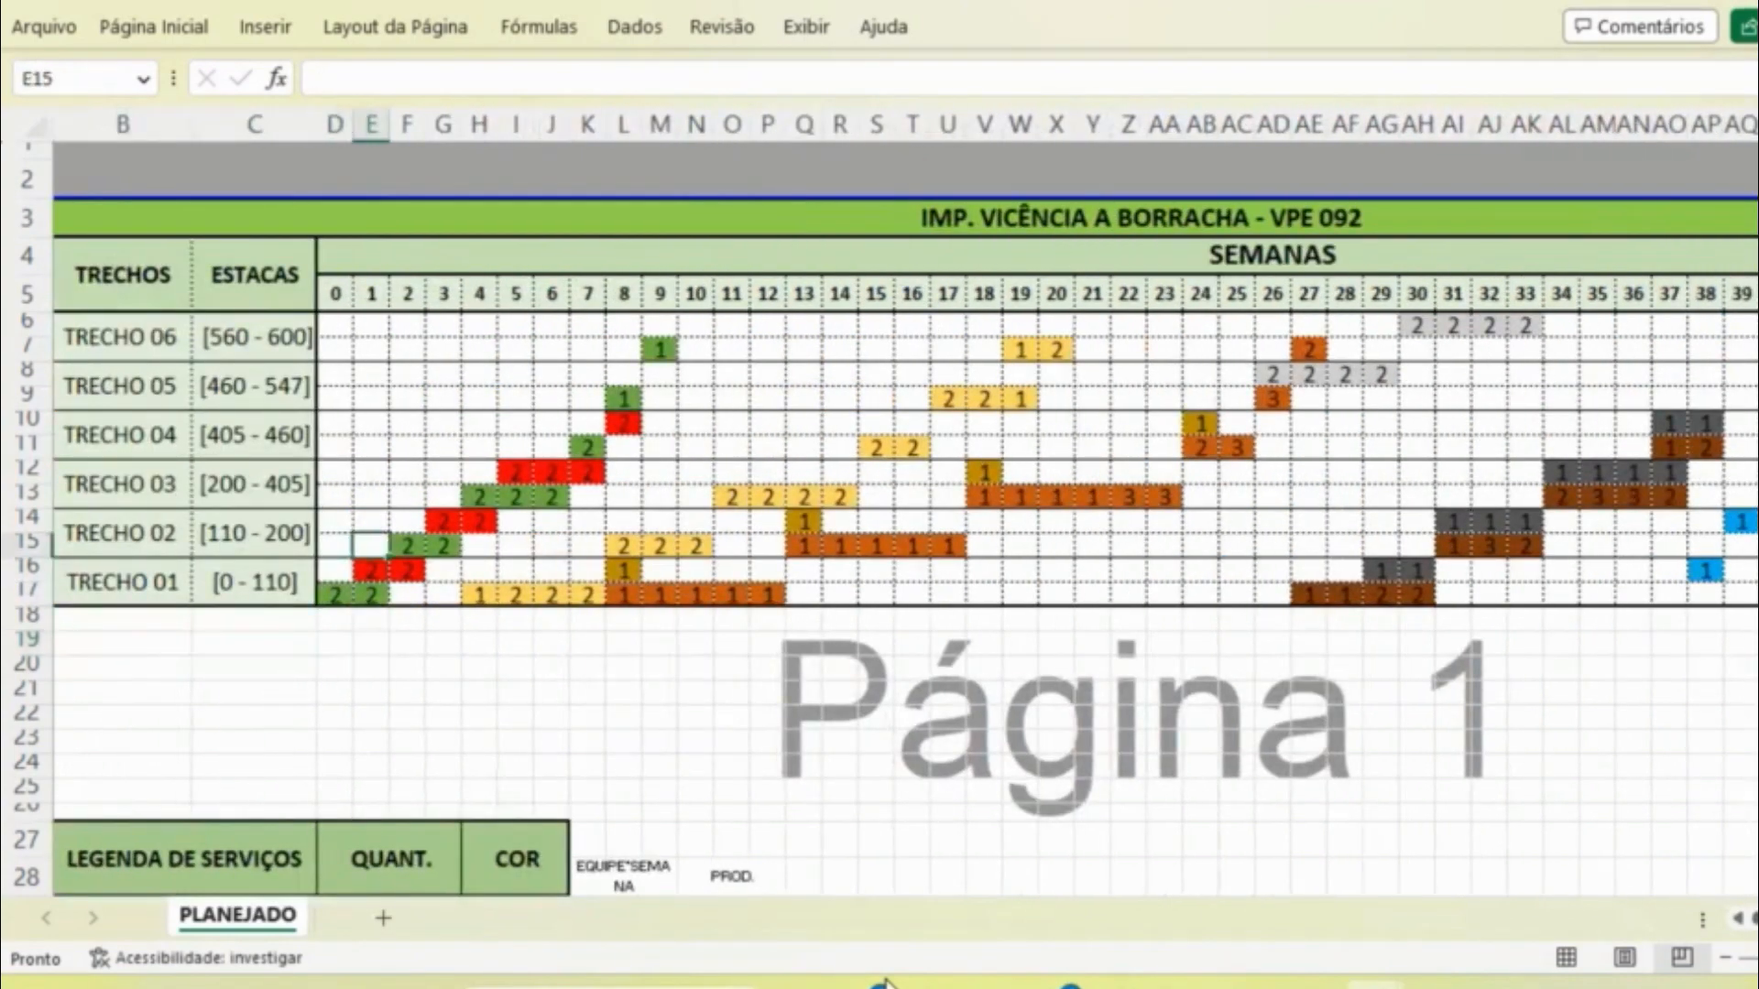
key("Up")
key("Up")
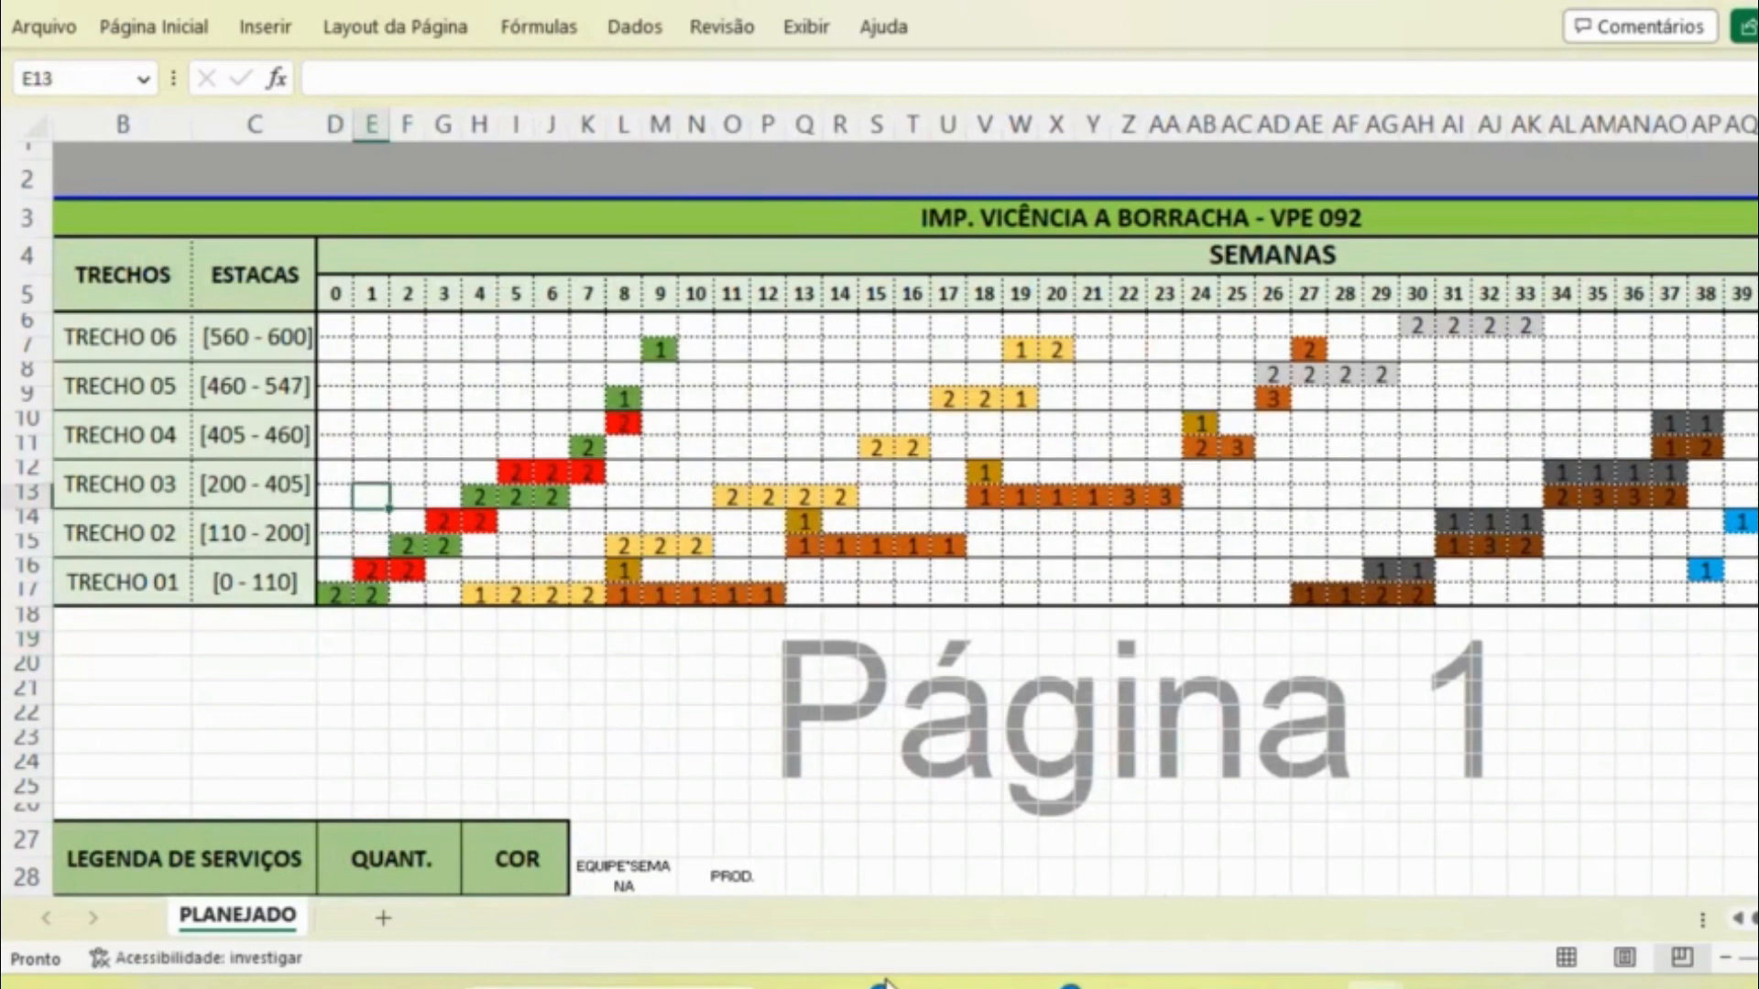
key("Up")
key("Up")
key("Up")
key("Up")
key("Up")
key("Up")
key("Up")
key("Up")
key("Up")
key("Left")
key("Left")
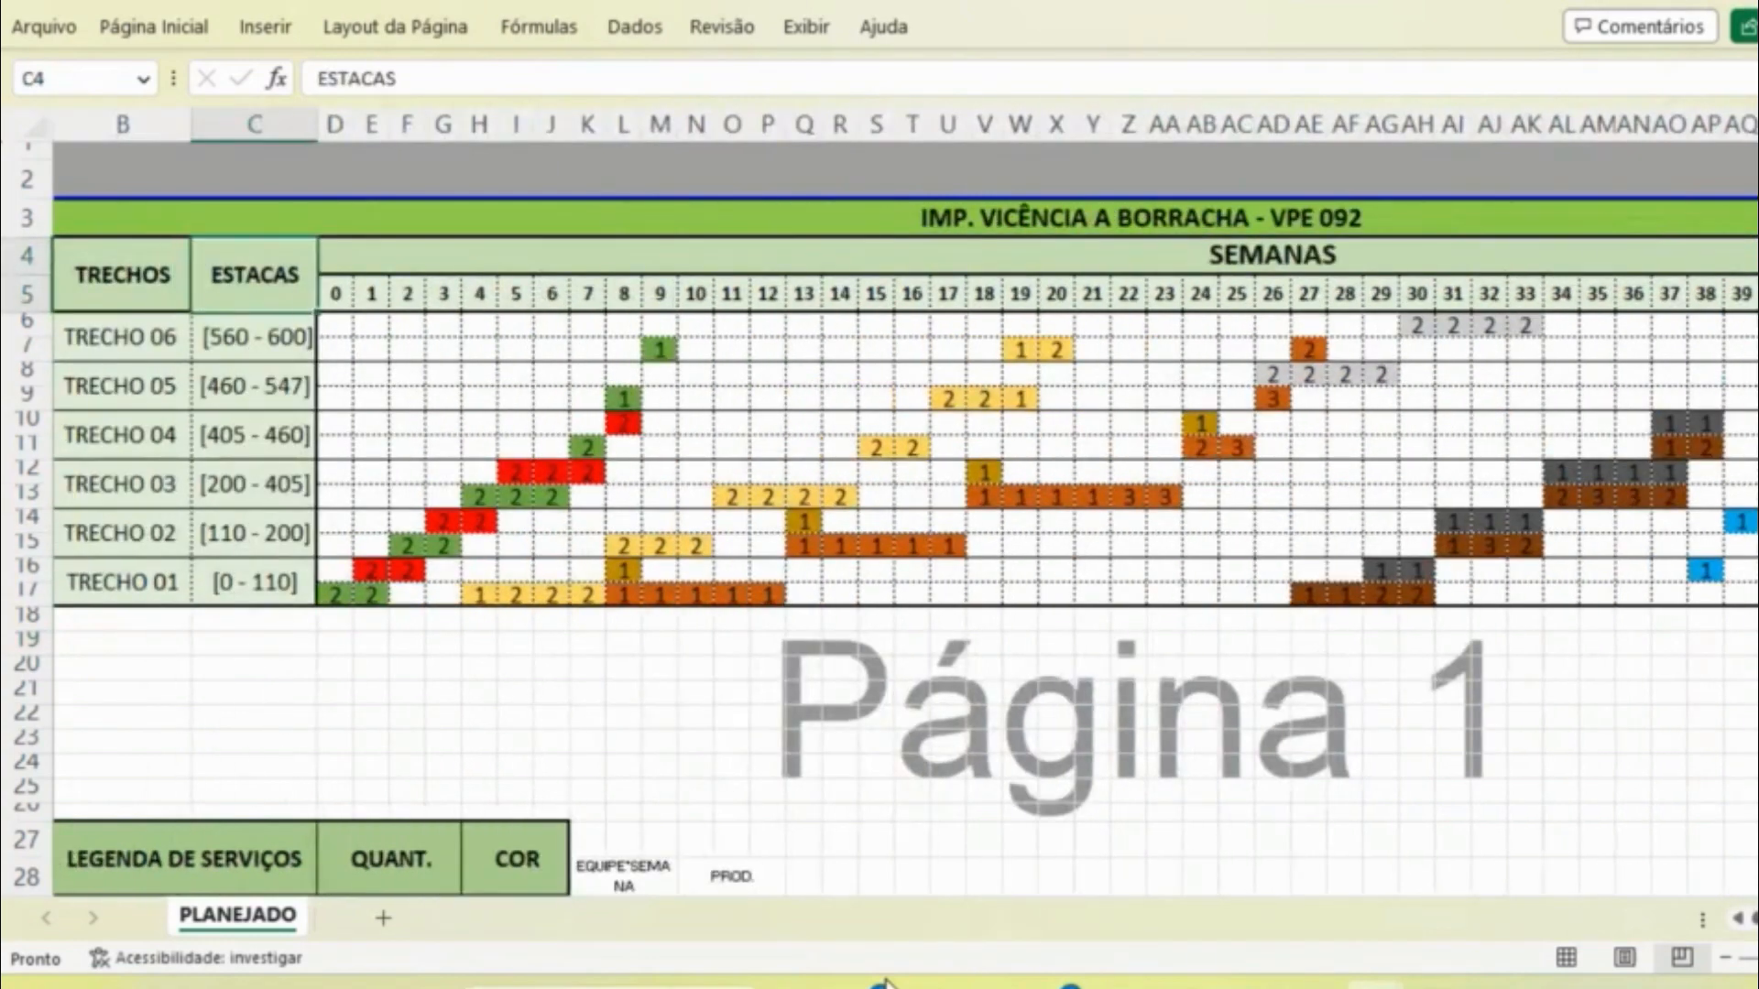
key("Right")
key("Left")
key("Down")
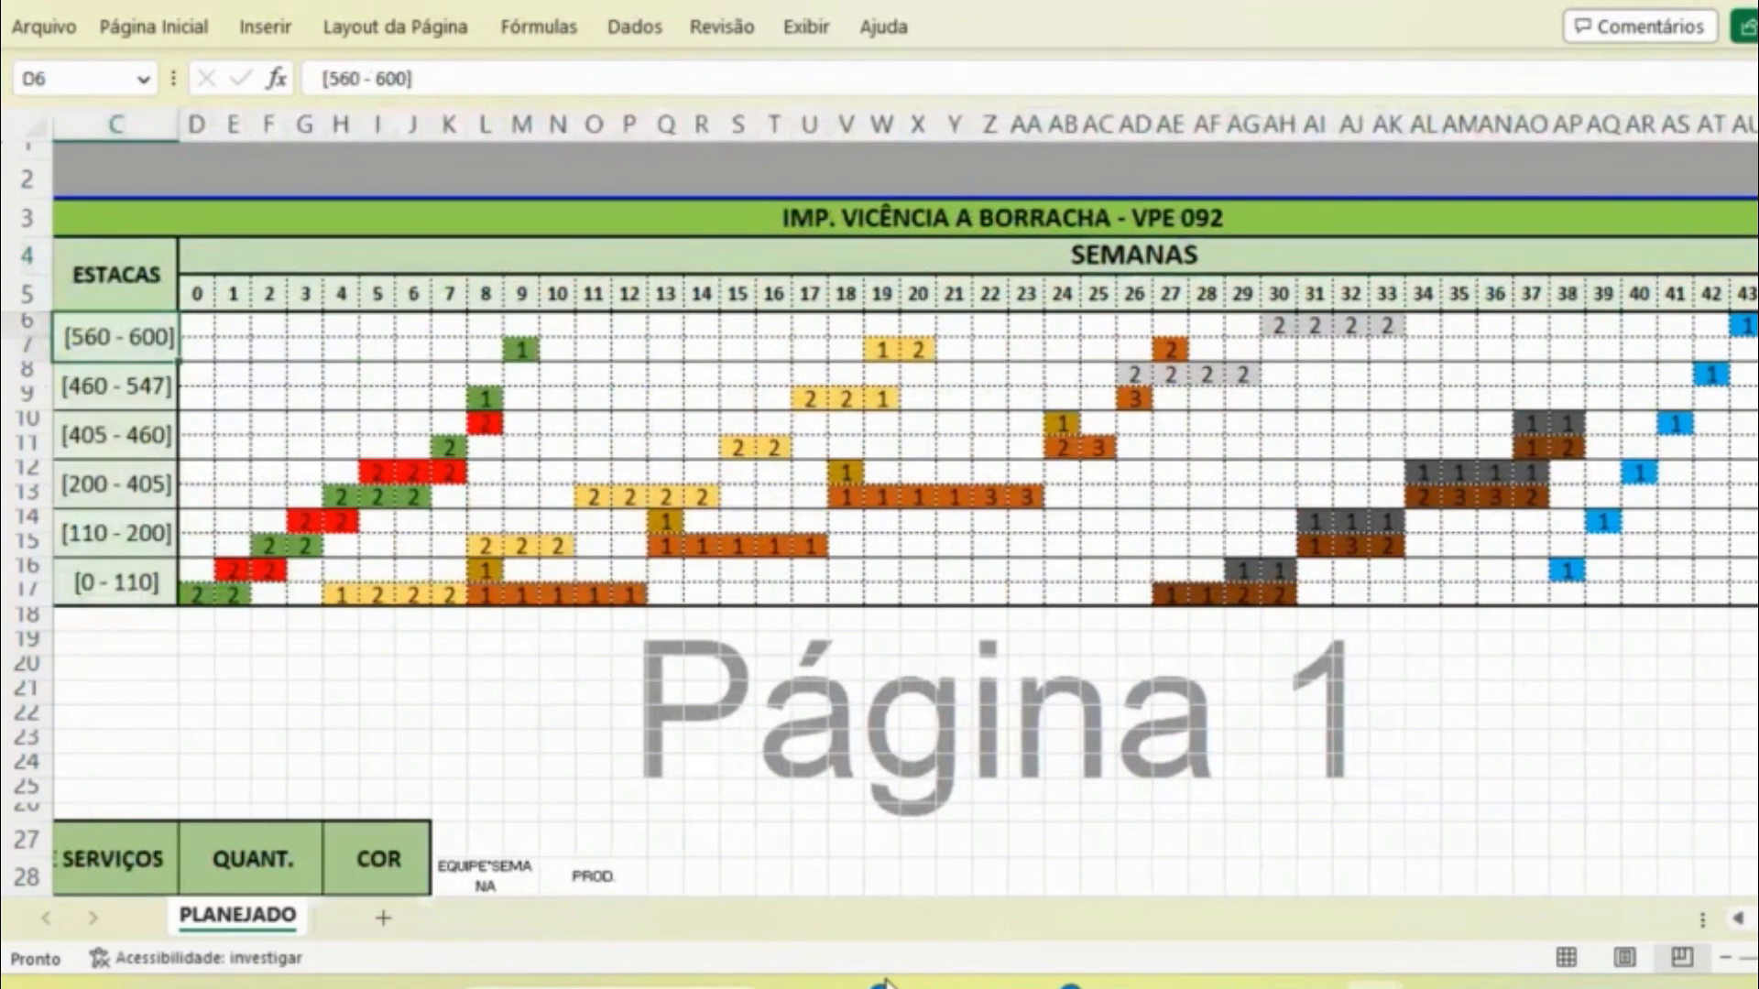
- Examine the SEMANAS timeline along the TRECHO 06 row from the first weeks to column AY and the schedule's outer columns
key("Right")
key("Right")
key("Right")
key("Right")
key("Right")
key("Right")
key("Right")
key("Right")
key("Right")
key("Right")
key("Right")
key("Right")
key("Right")
key("Right")
key("Right")
key("Right")
key("Right")
key("Right")
key("Right")
key("Right")
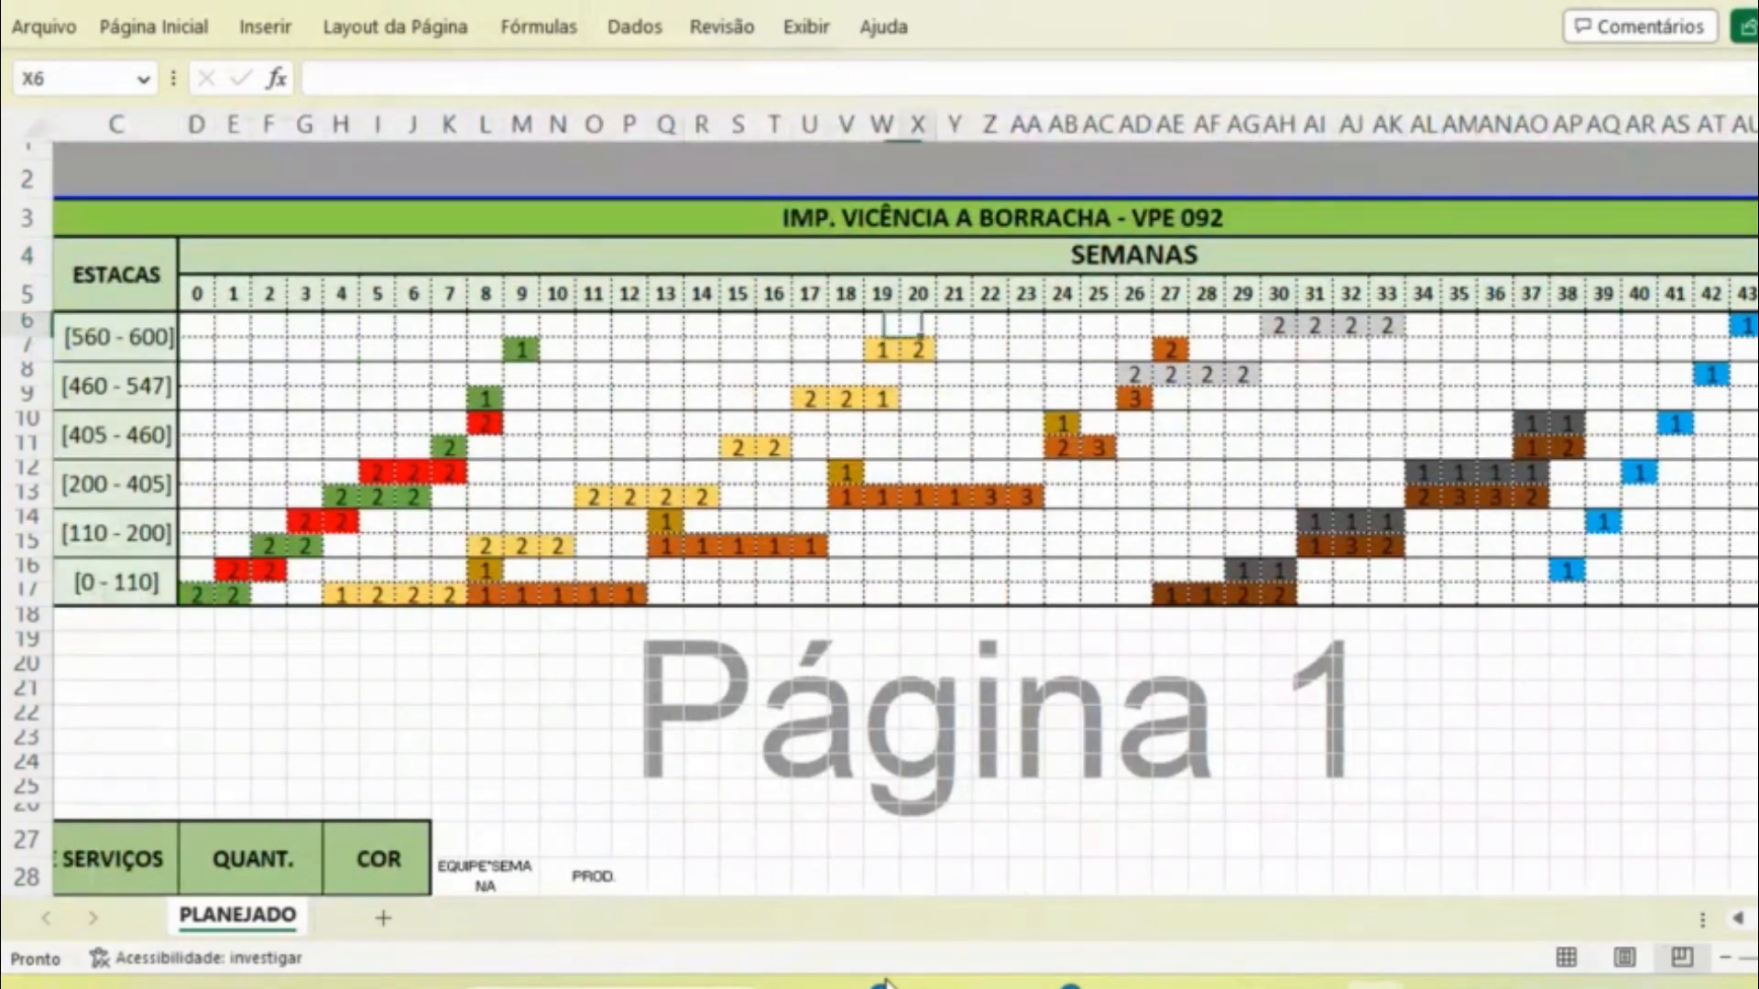
key("Right")
key("Right")
key("Right")
key("Right")
key("Right")
key("Right")
key("Right")
key("Right")
key("Right")
key("Right")
key("Right")
key("Right")
key("Right")
key("Right")
key("Right")
key("Right")
key("Right")
key("Right")
key("Right")
key("Right")
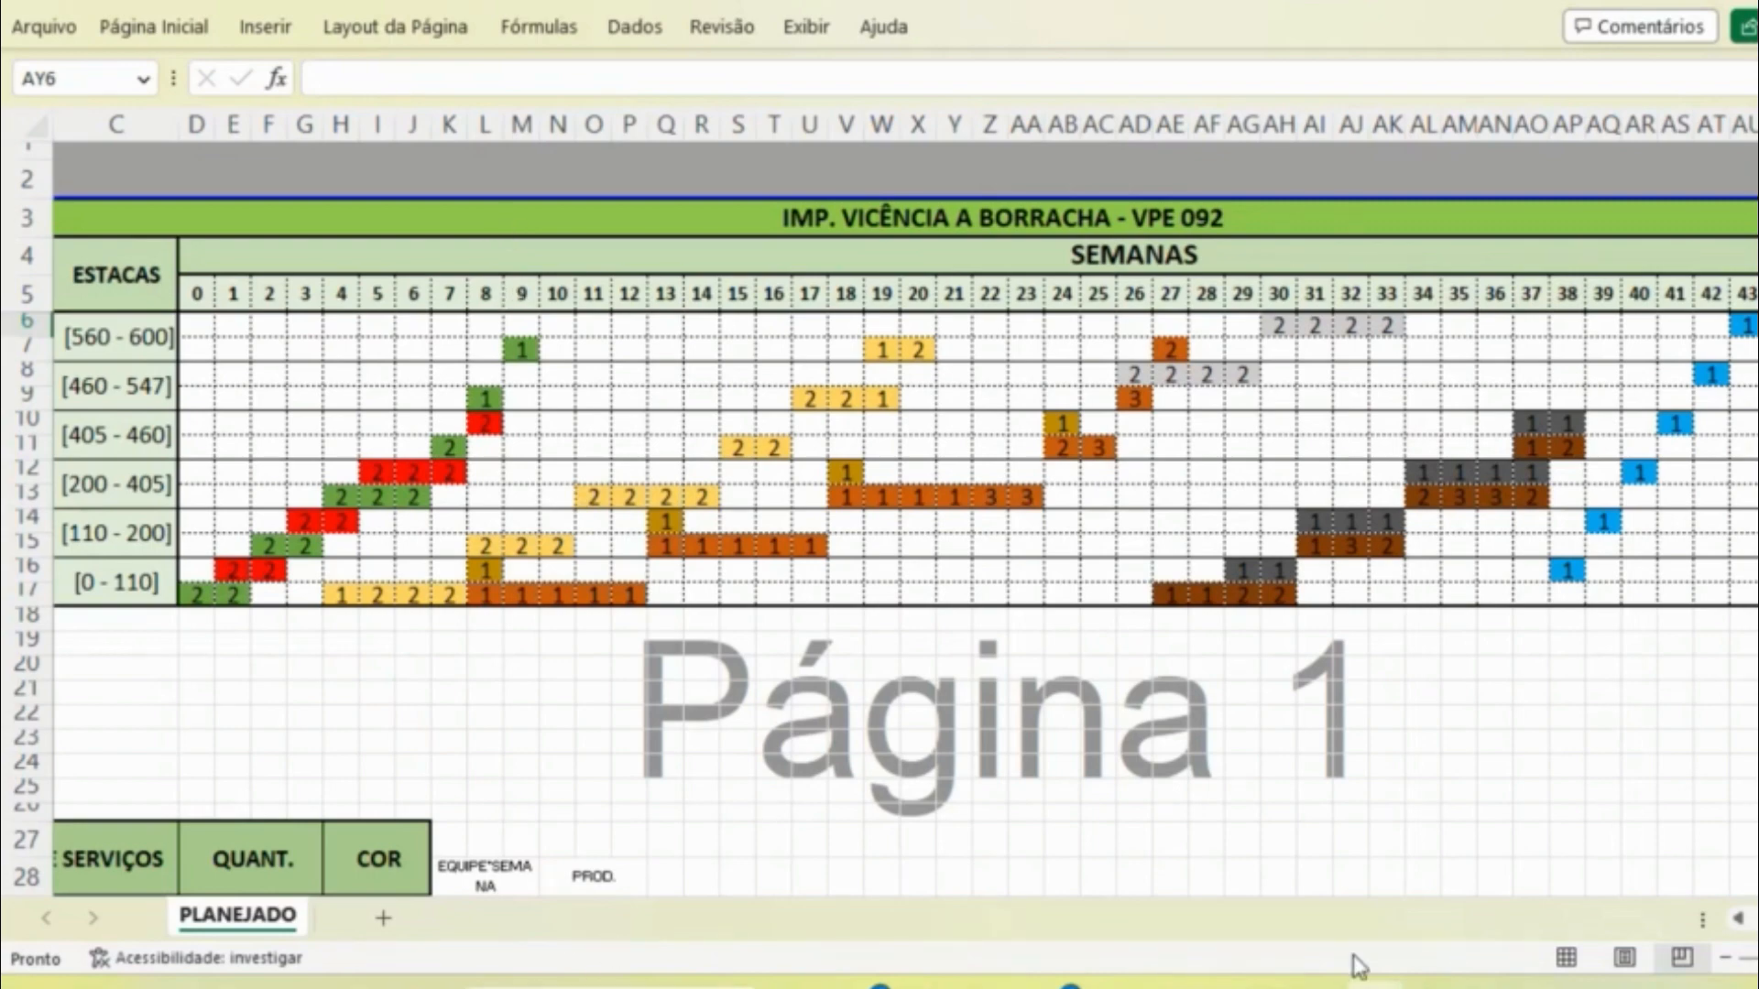
left_click(1738, 920)
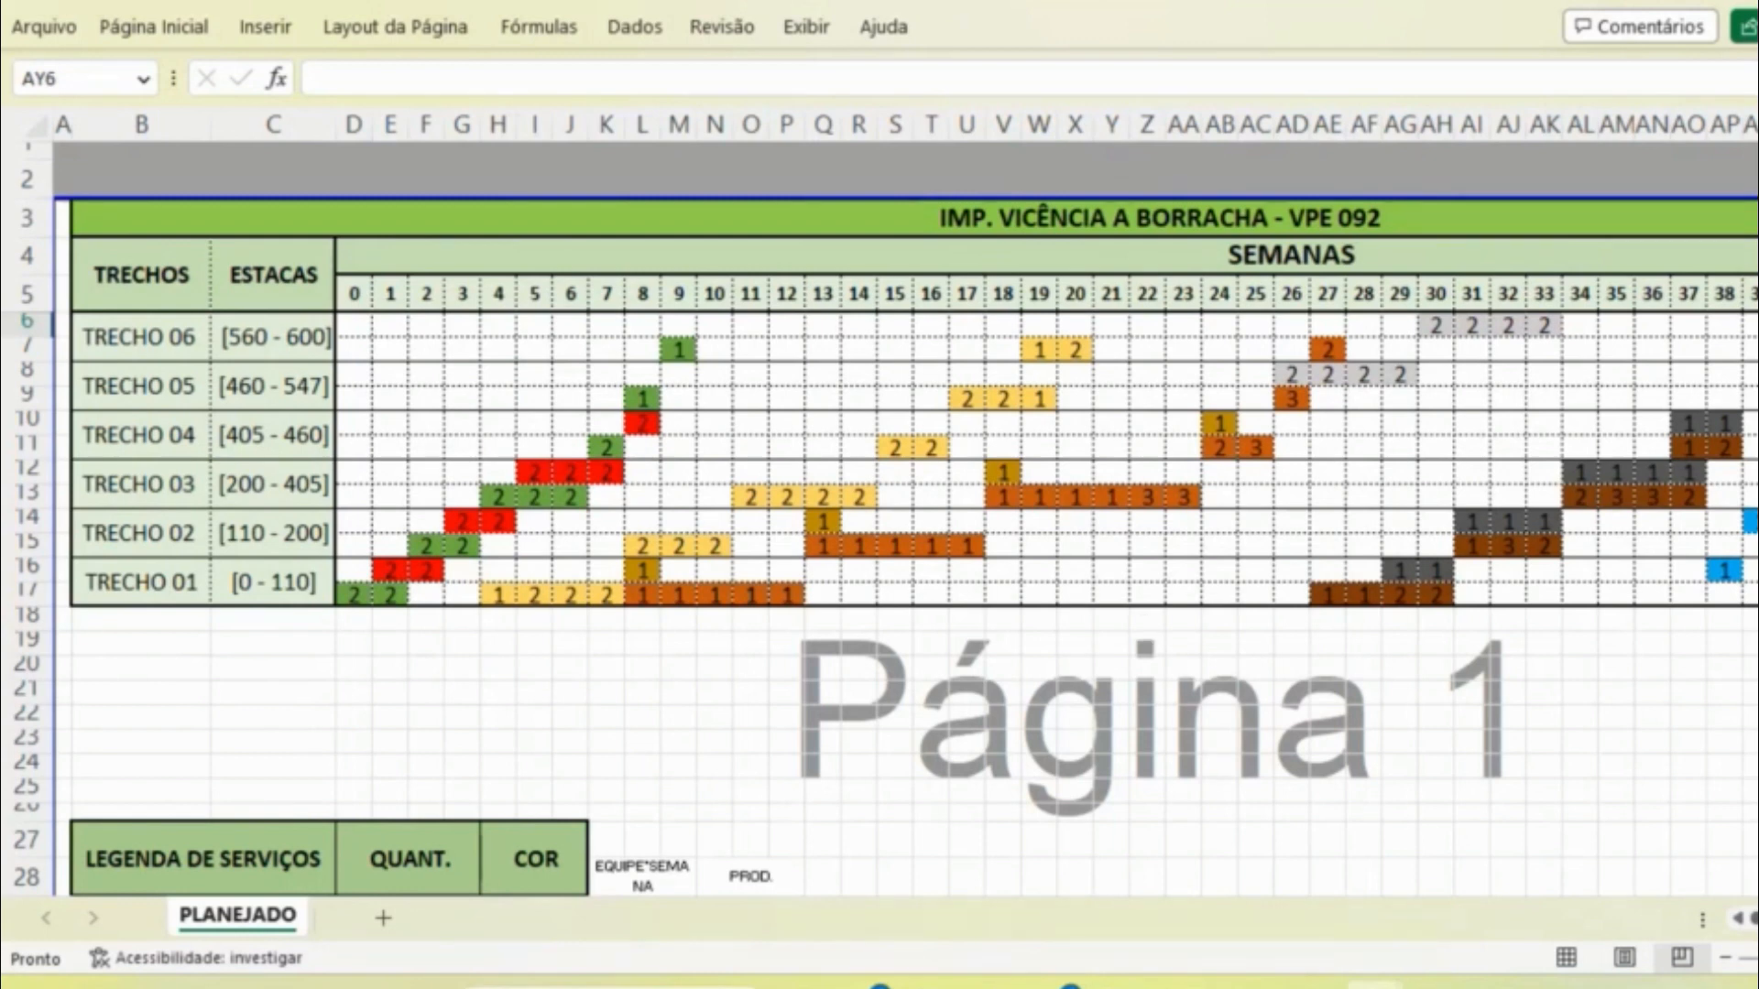
scroll(879, 504, "right", 3)
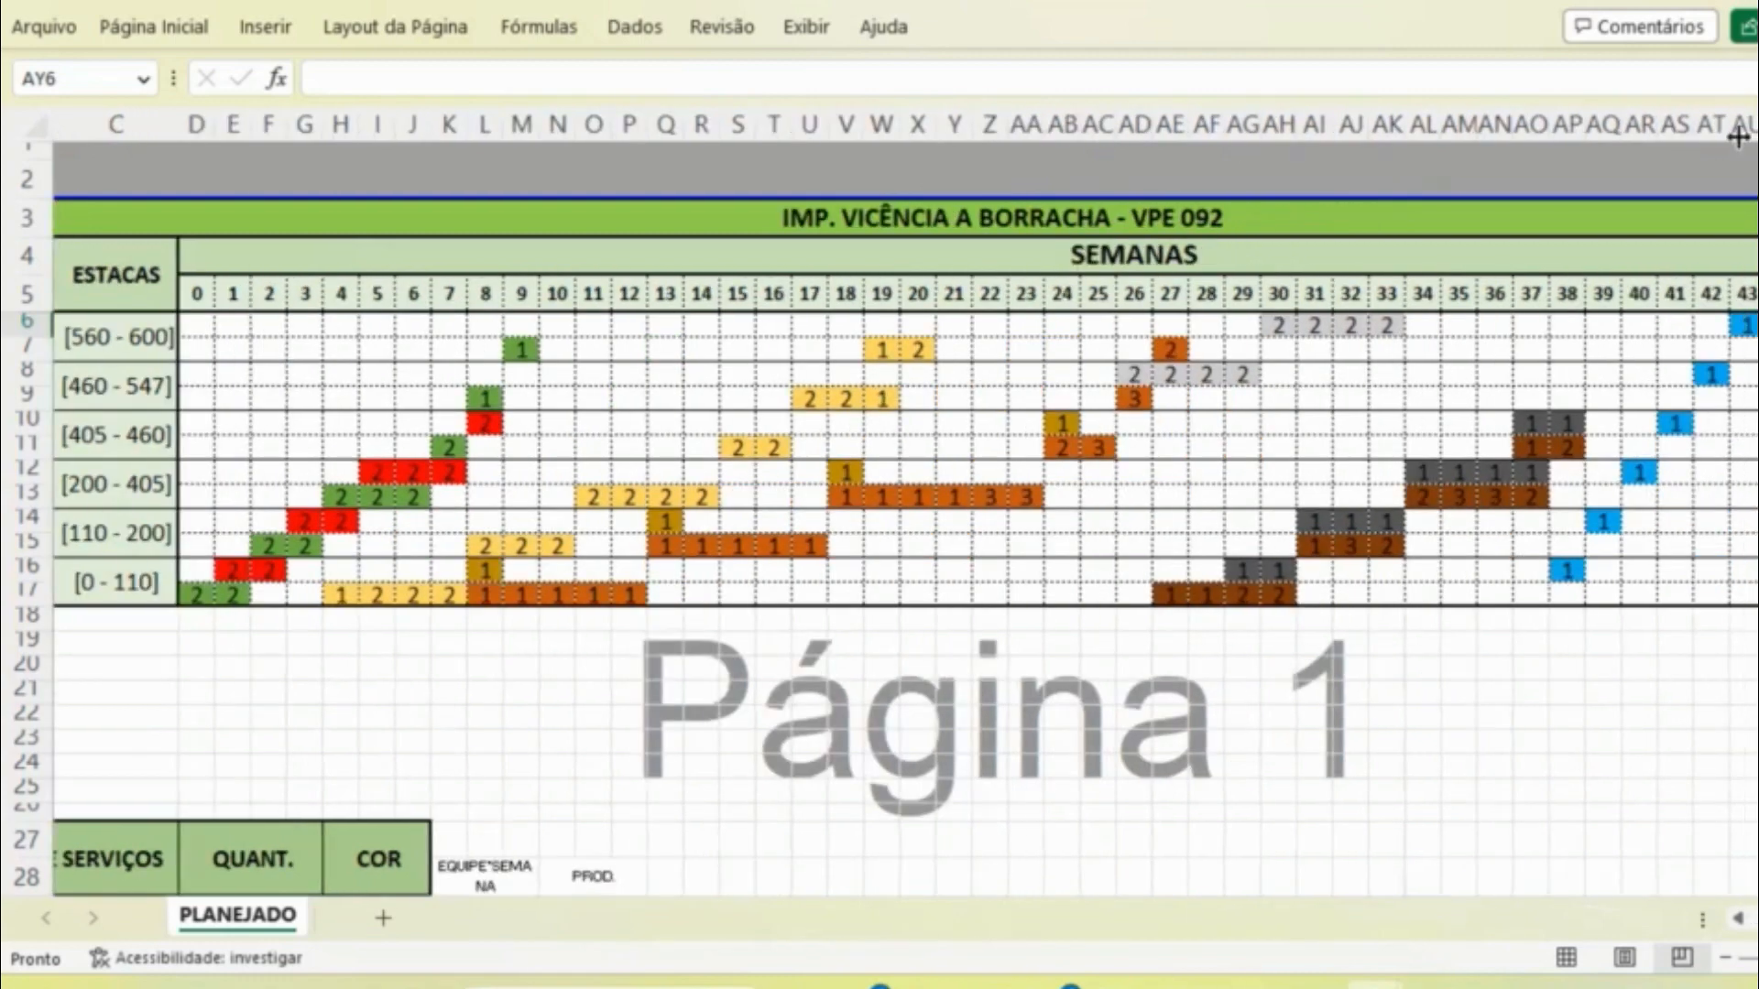
left_click(1740, 920)
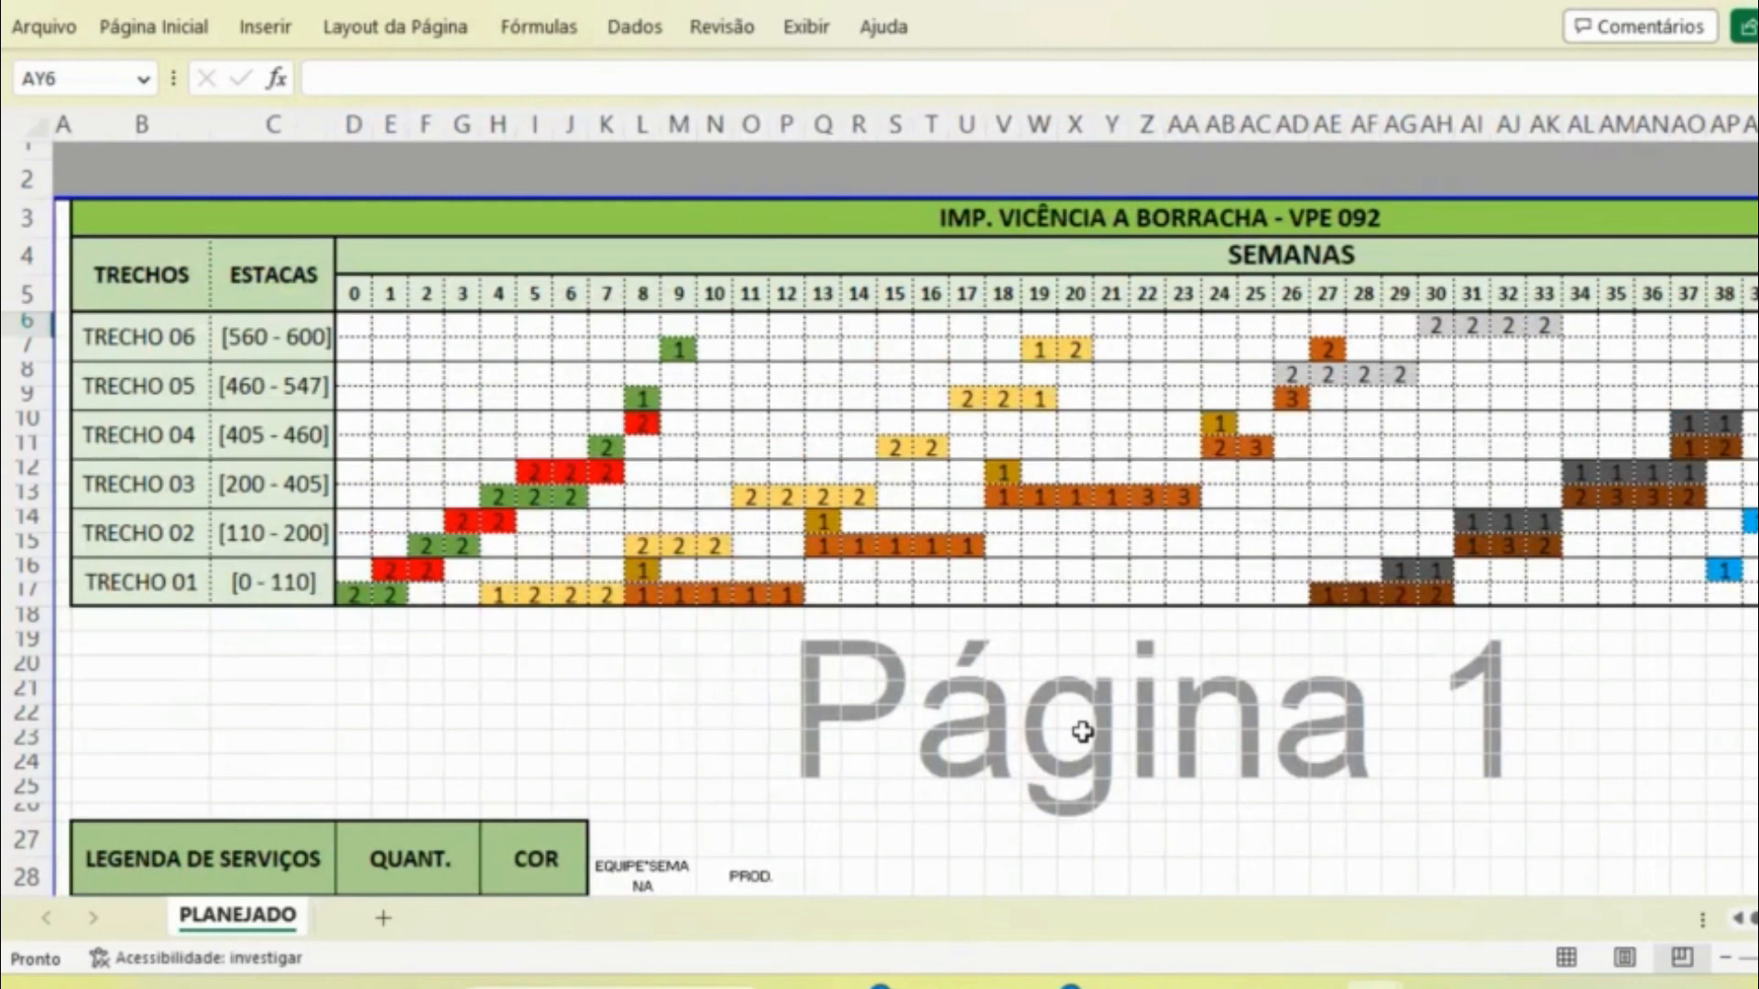
left_click(449, 689)
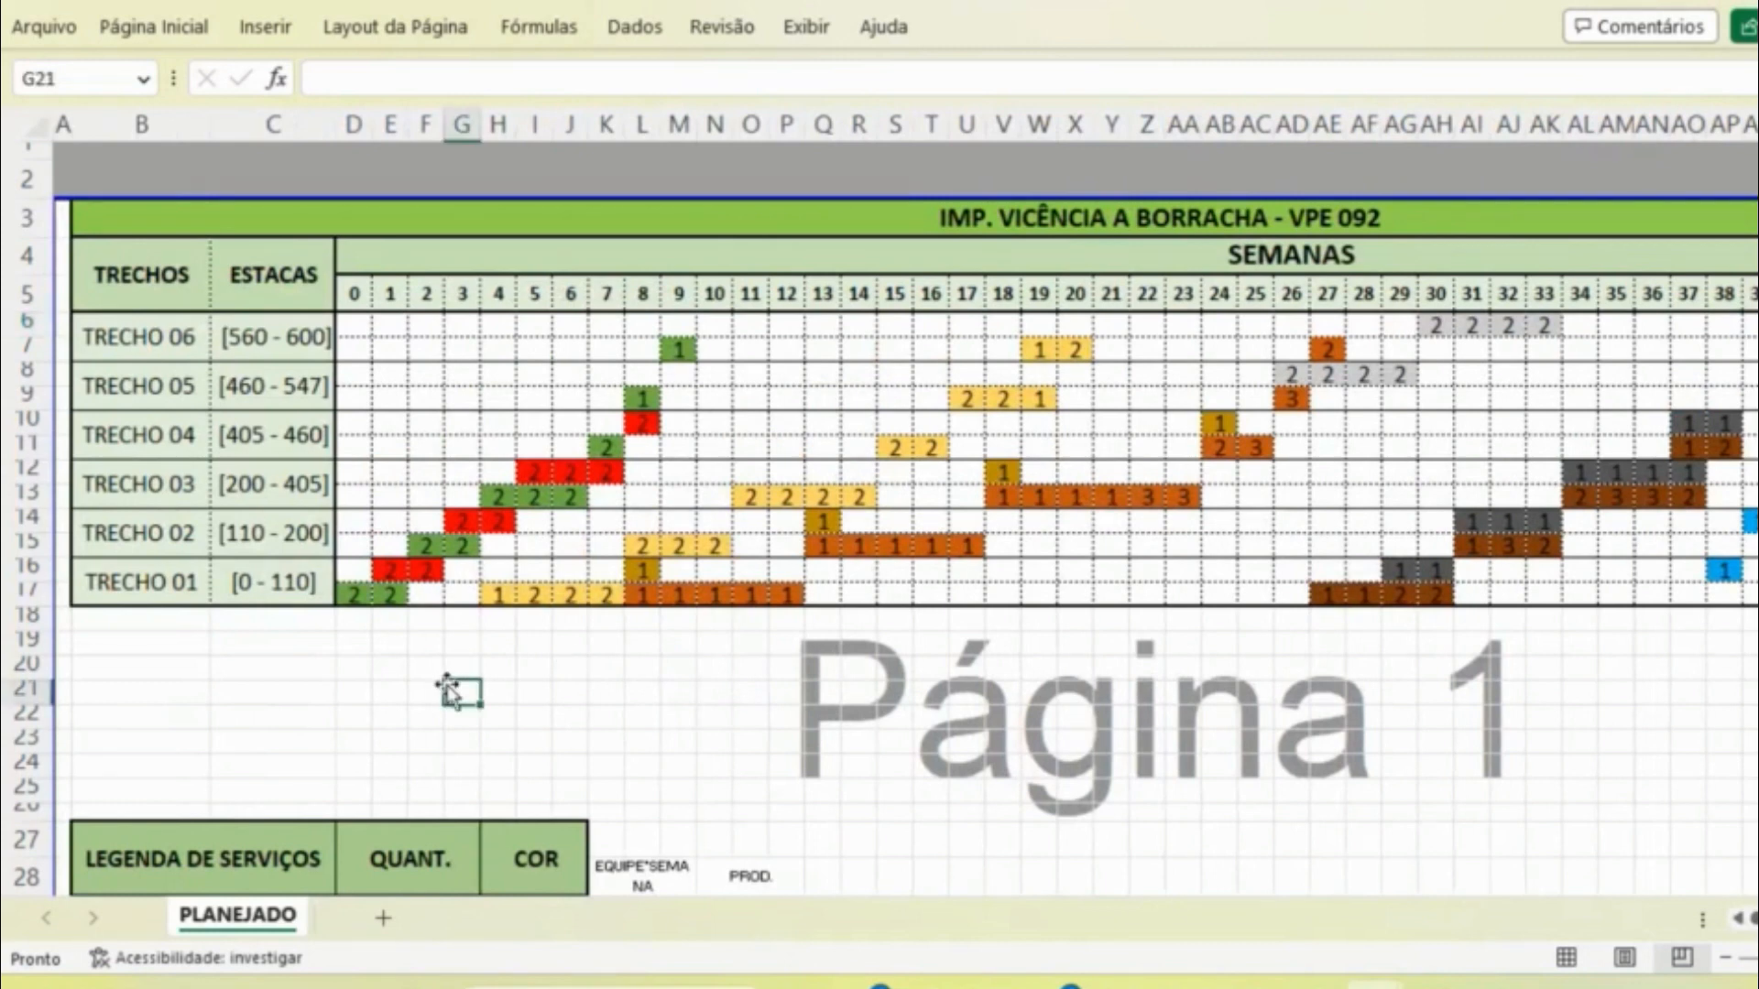
key("Left")
key("Left")
key("Left")
key("Left")
key("Right")
key("Right")
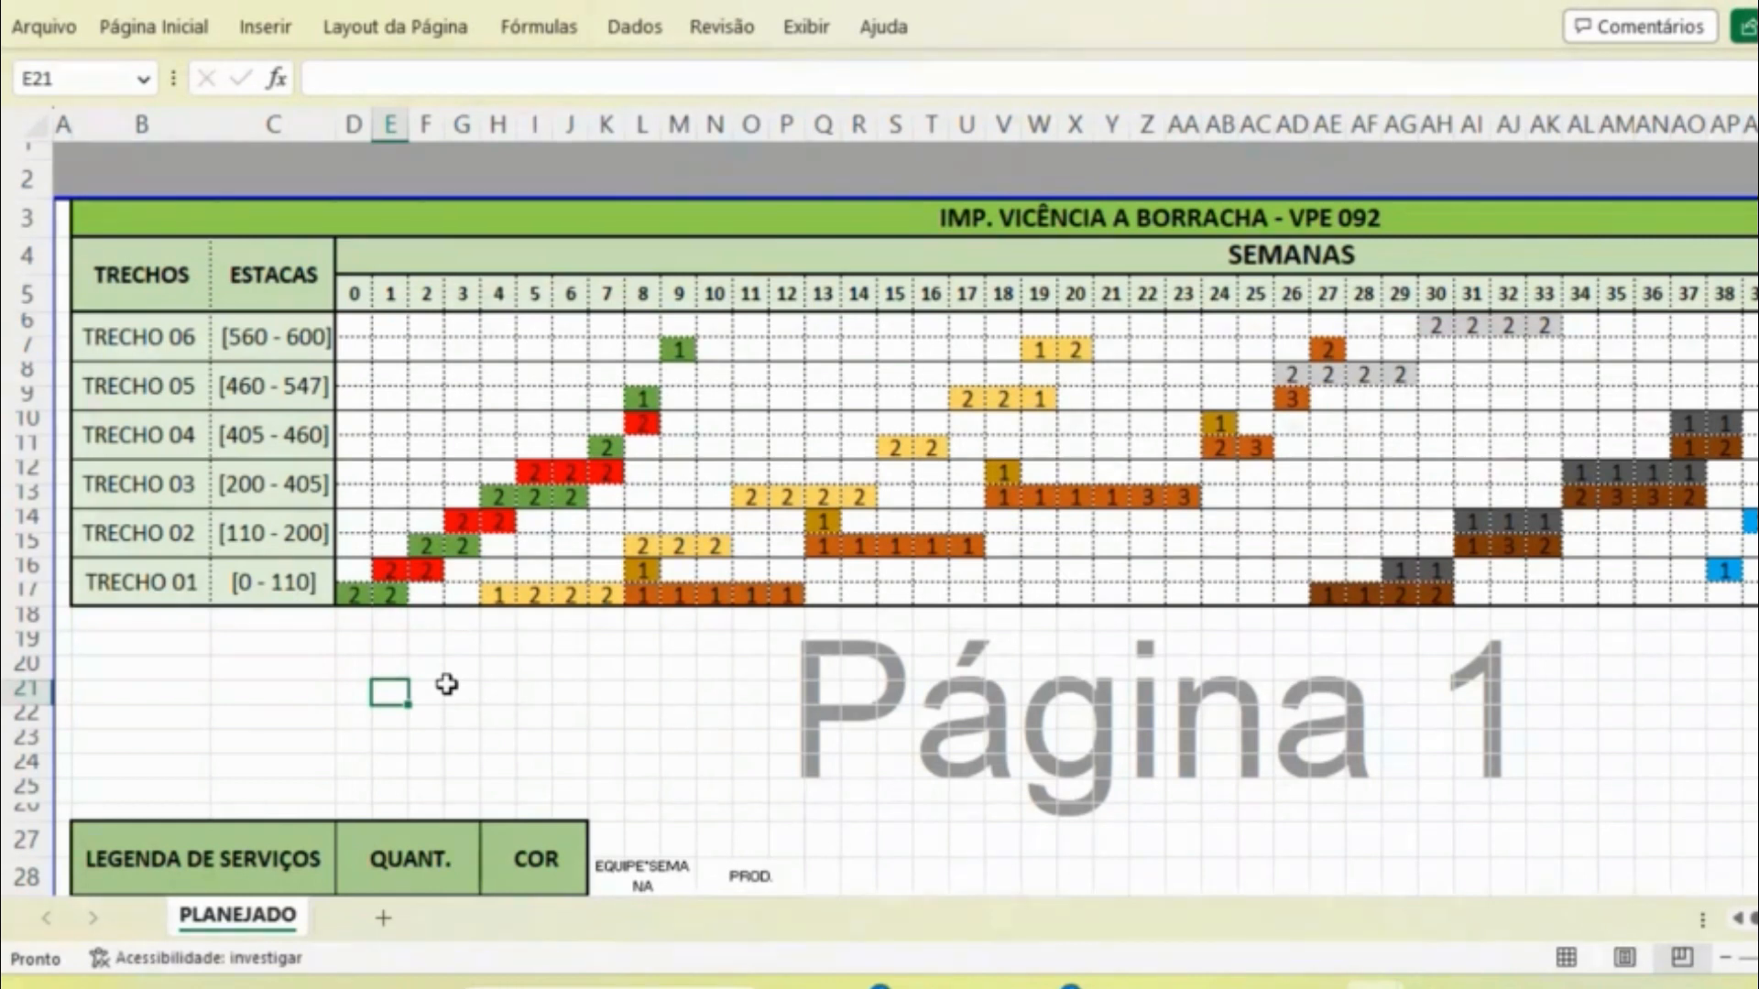
key("Up")
key("Up")
key("Left")
key("Left")
key("Left")
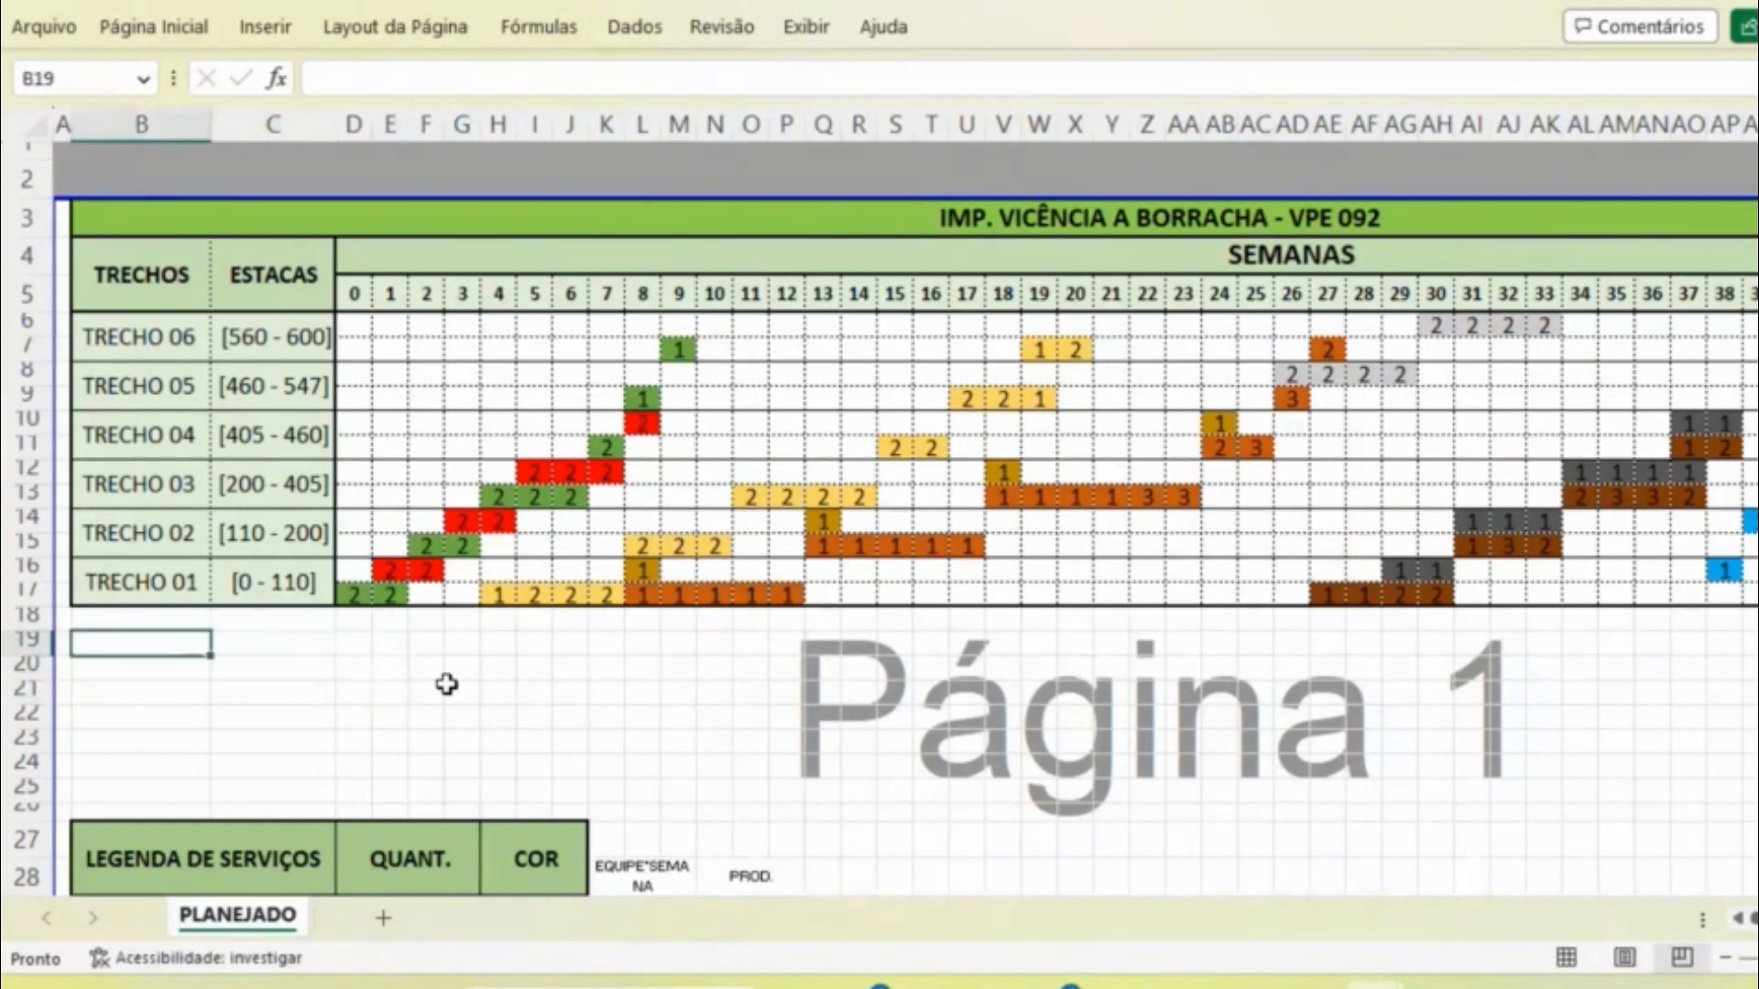
key("Caps_Lock")
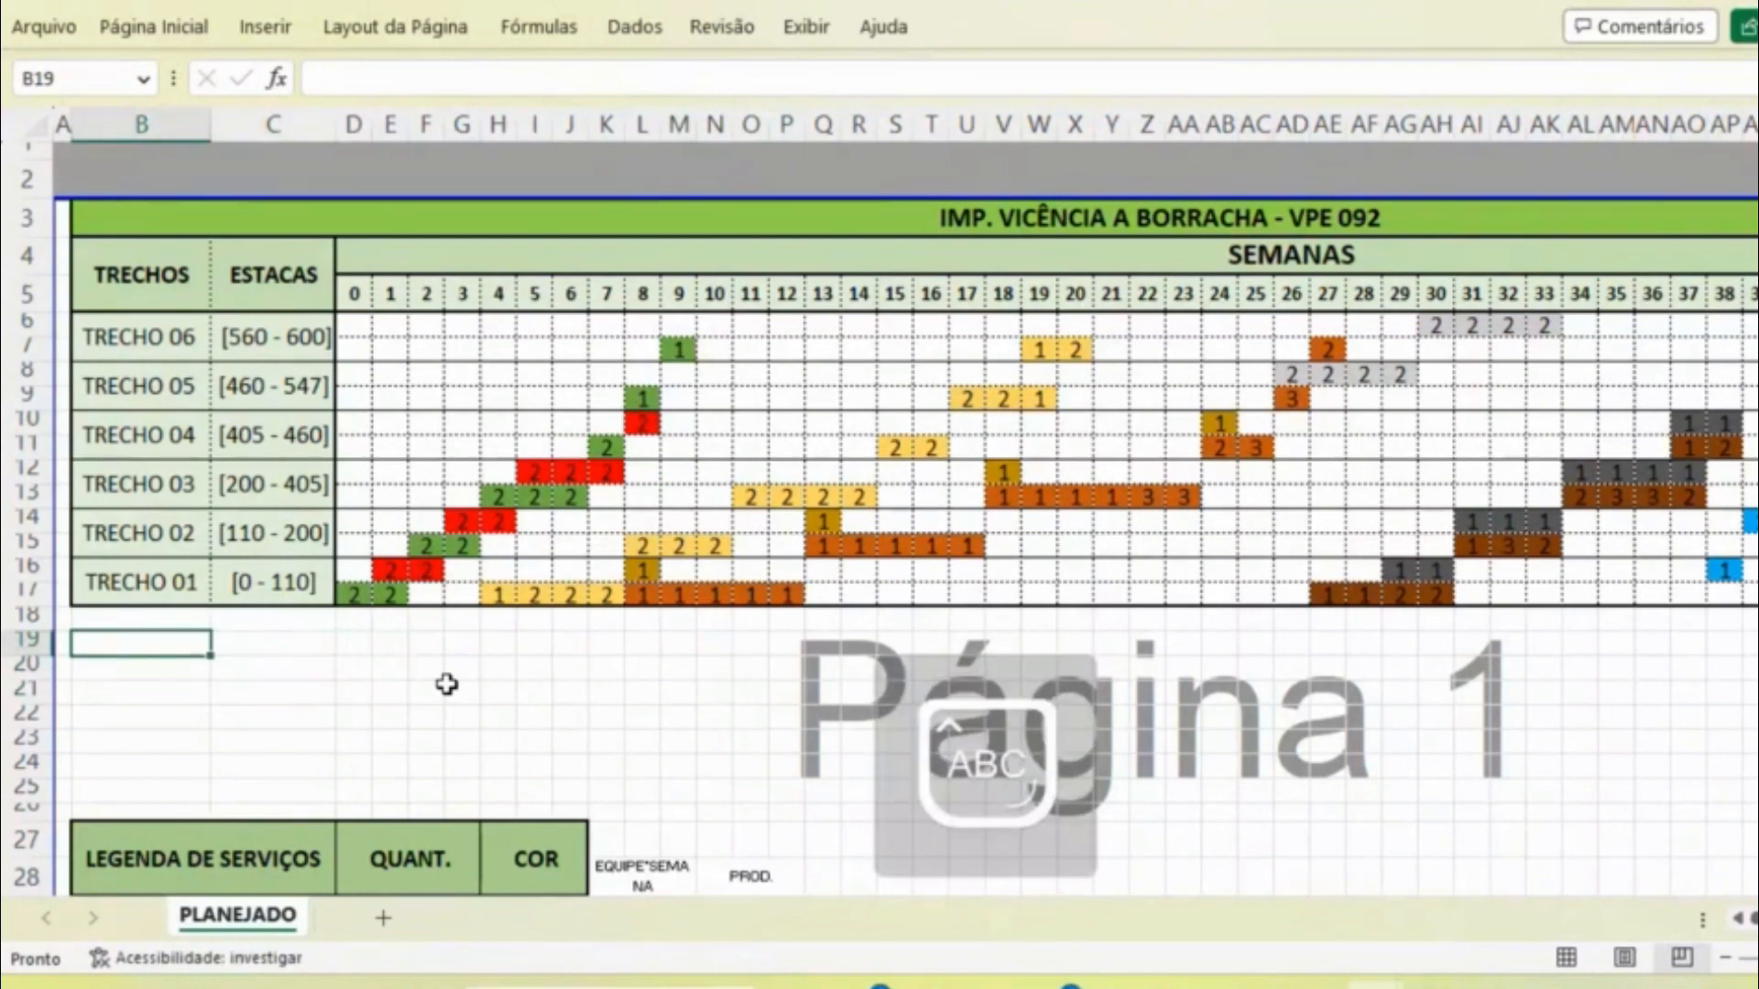
type("PONTE")
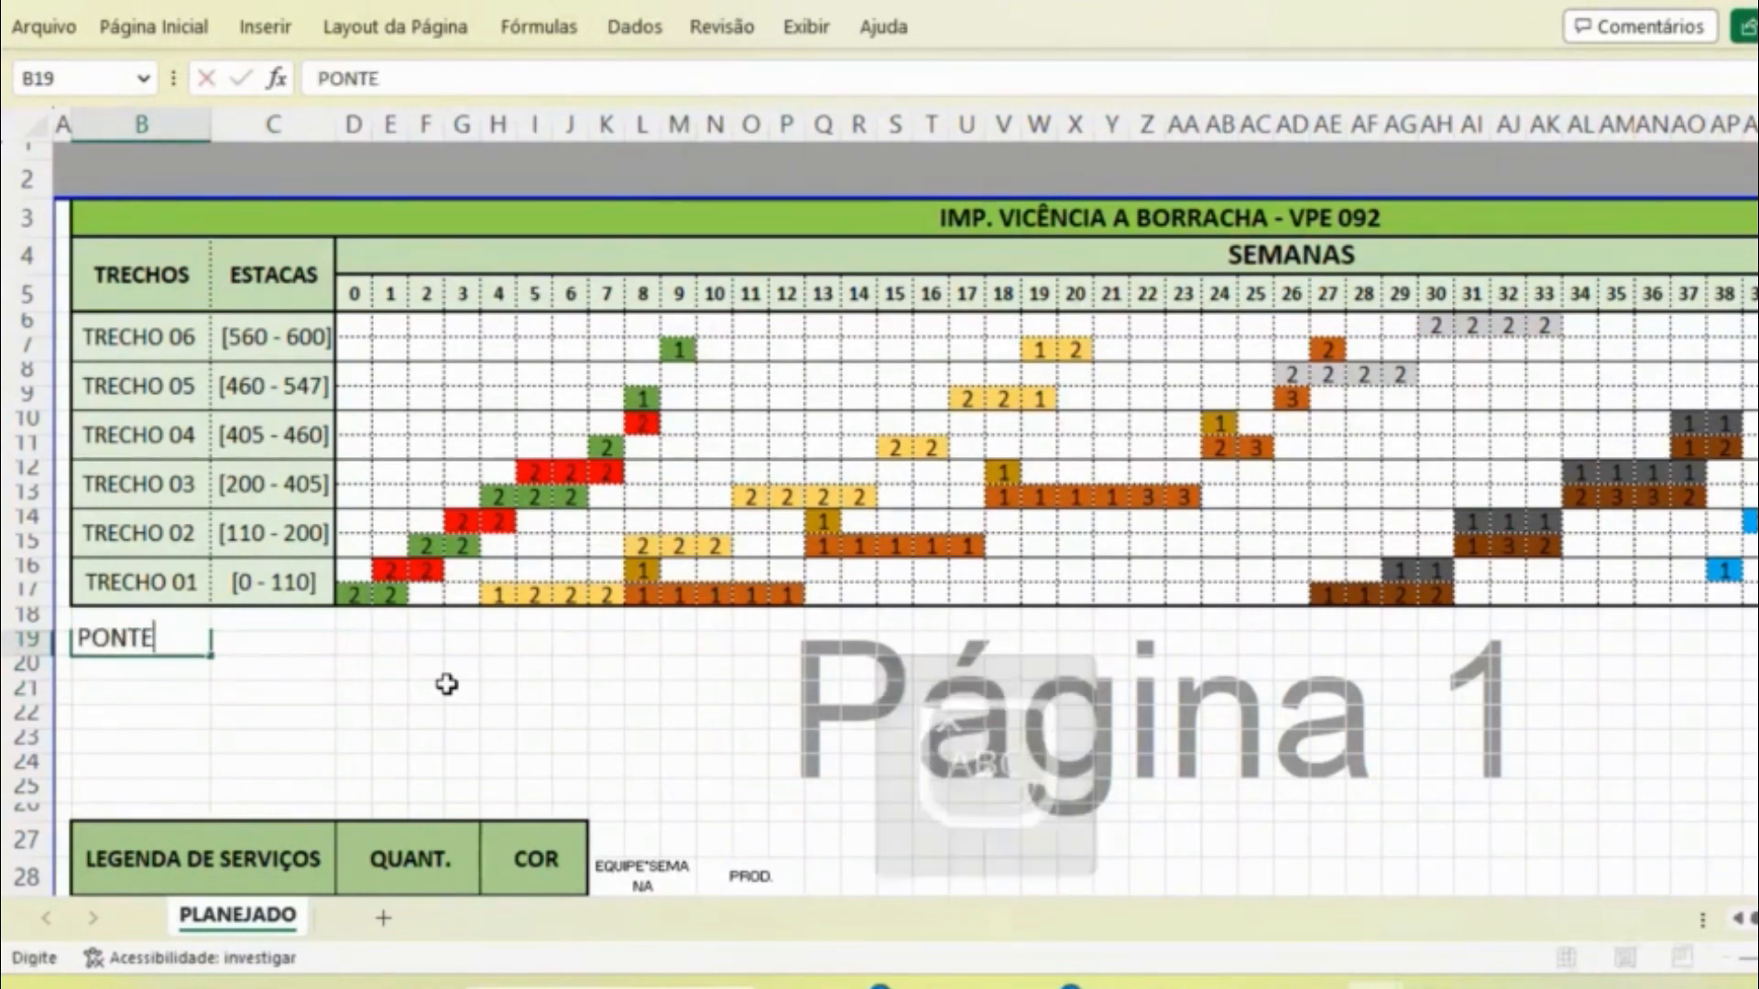
key("Return")
key("Caps_Lock")
key("Up")
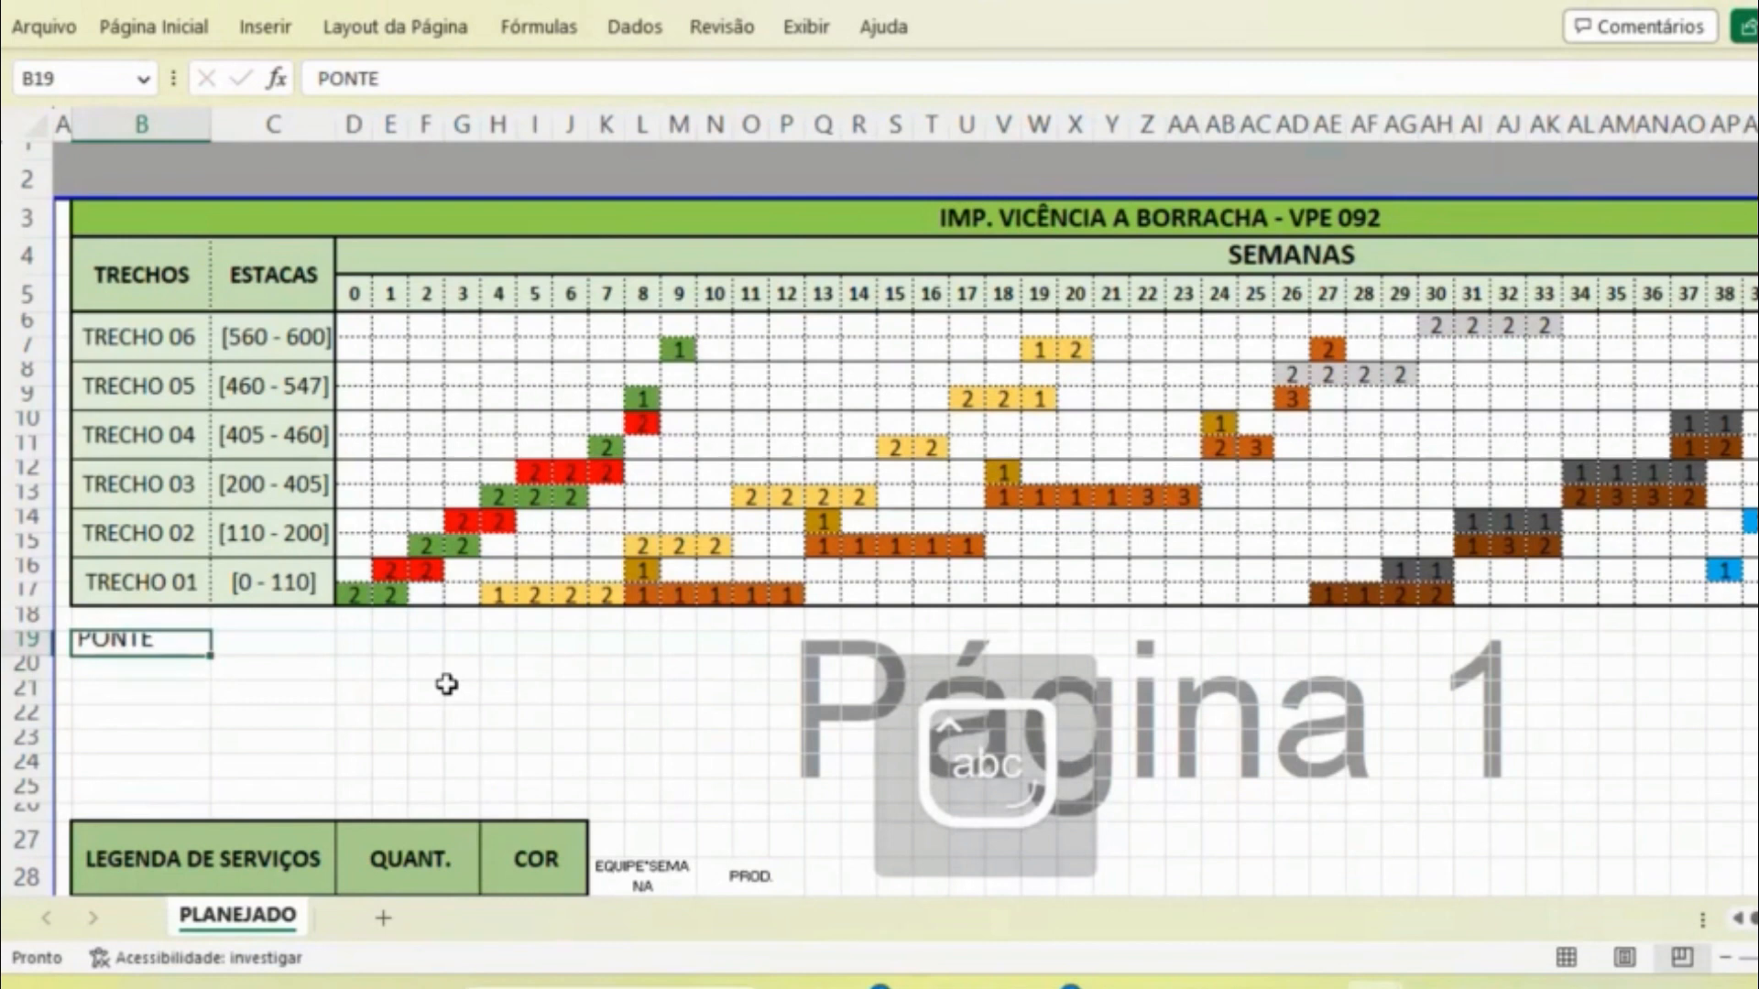
key("Delete")
- Enter the label "ponte" in cell B20, in the blank space beneath the TRECHO 01 row
key("Down")
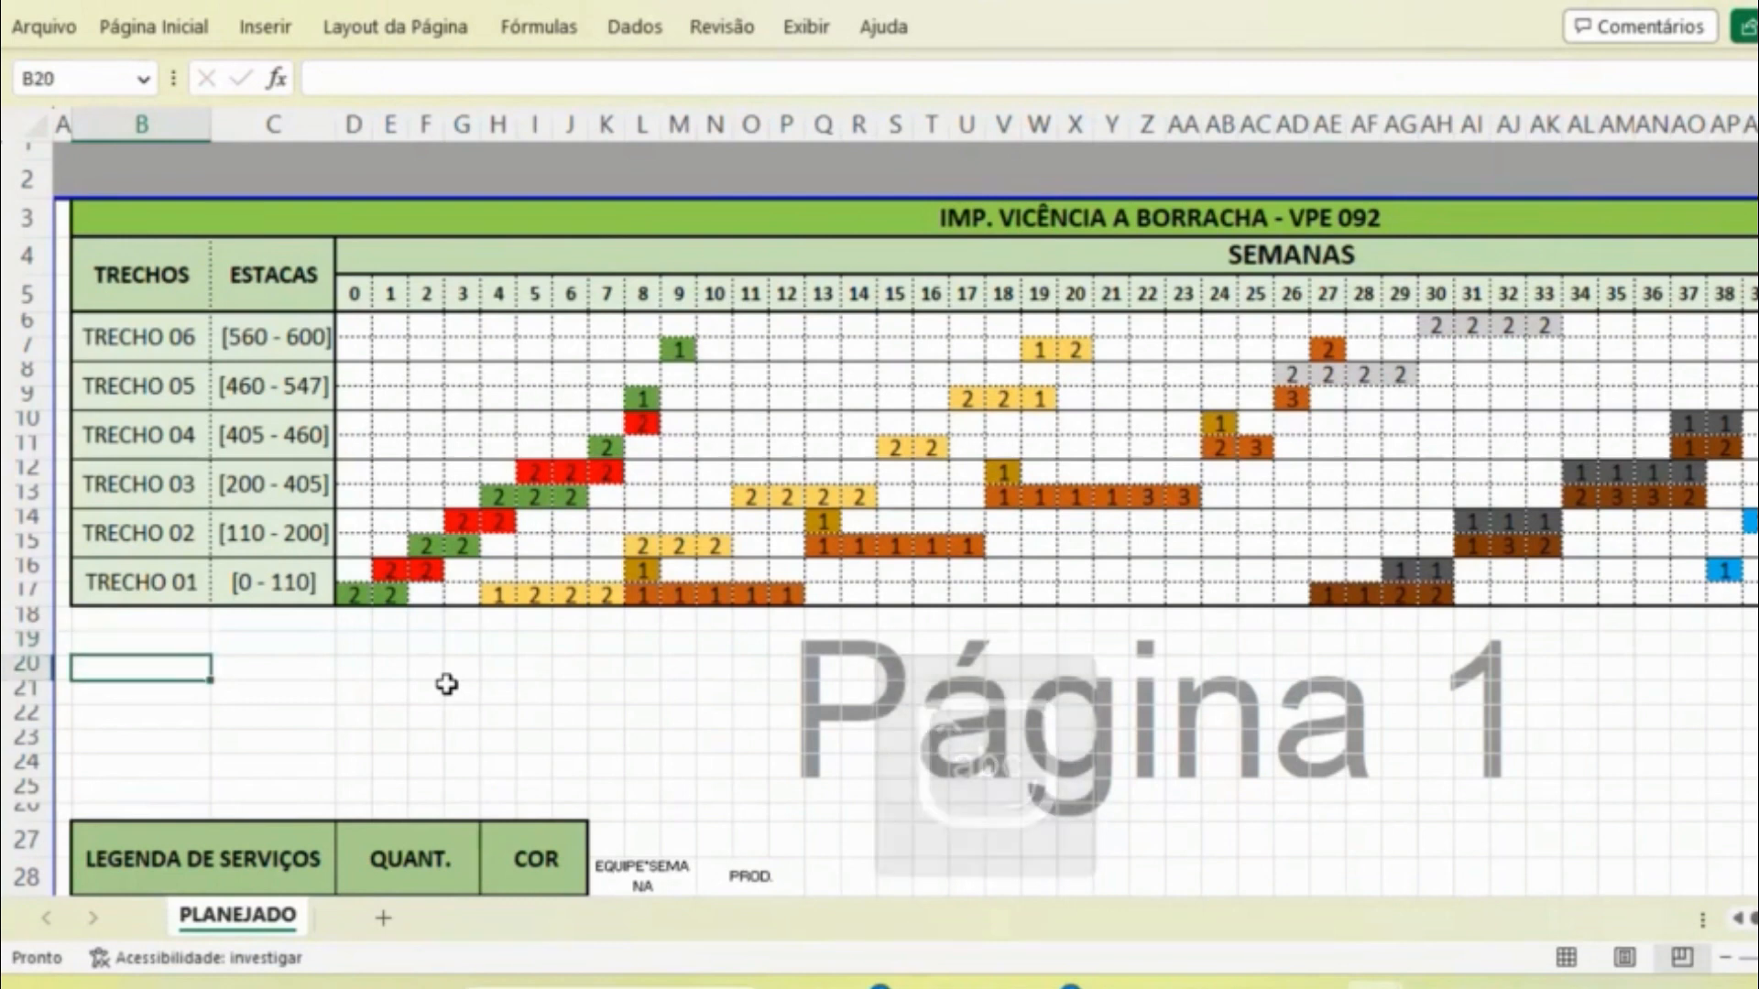
type("ponte")
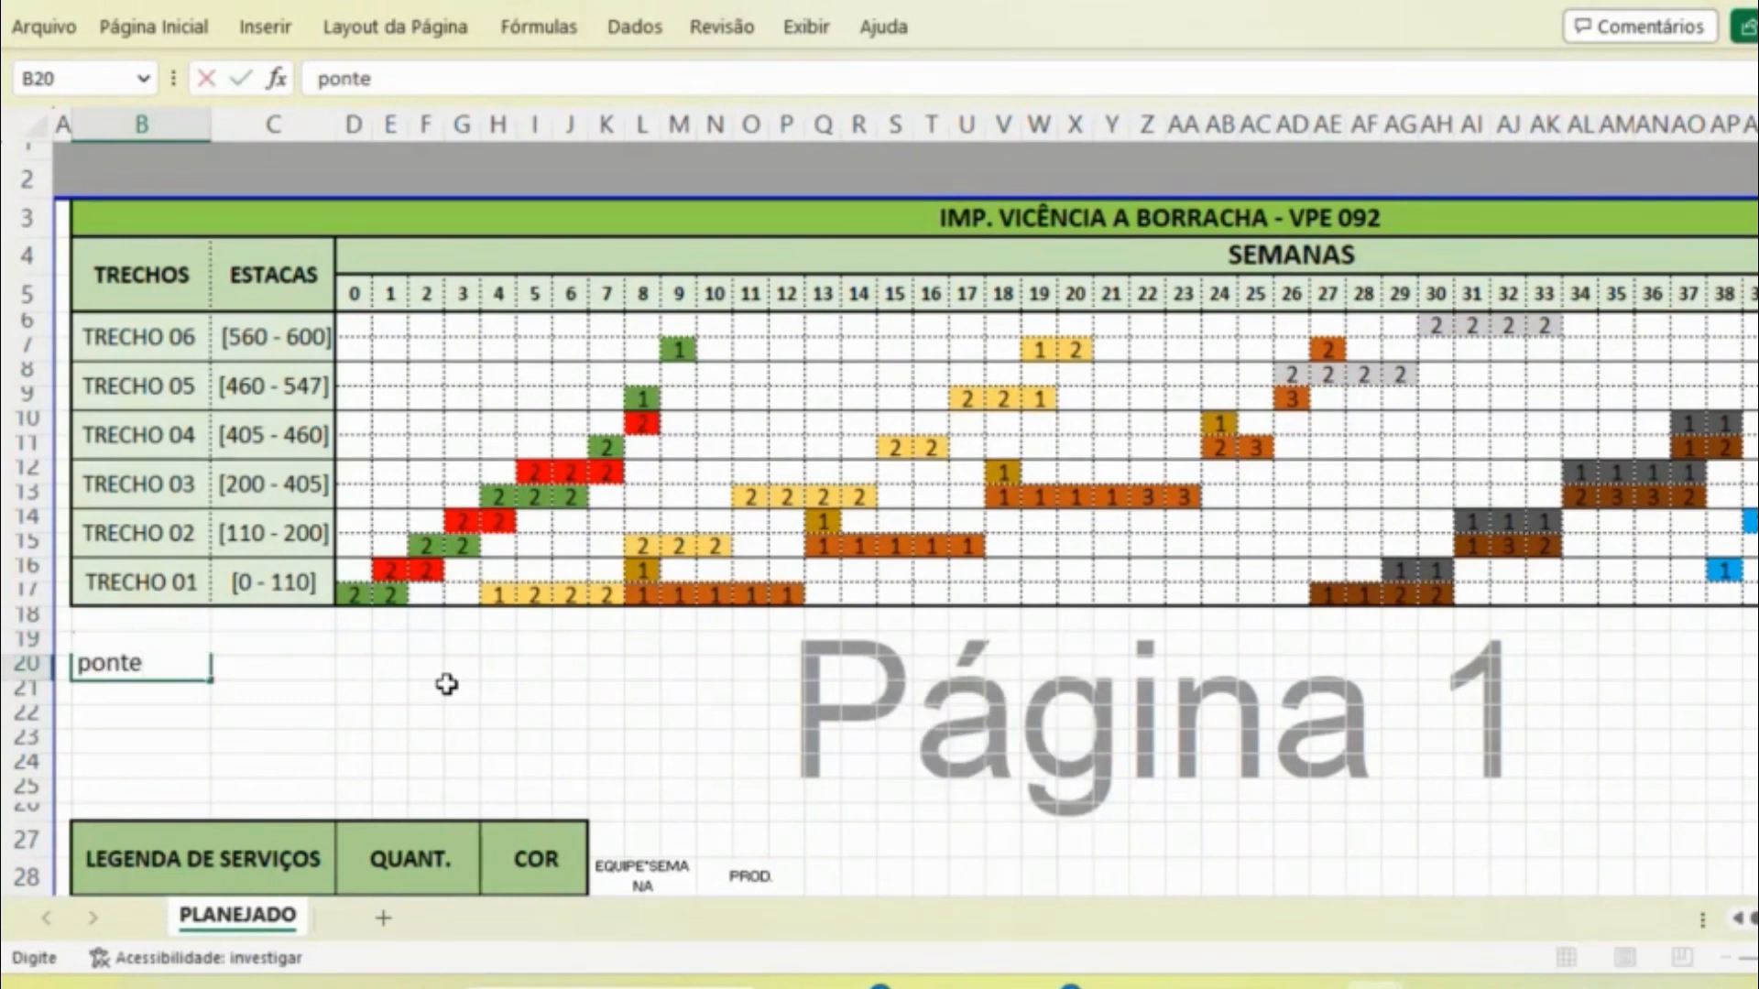
key("Return")
key("Up")
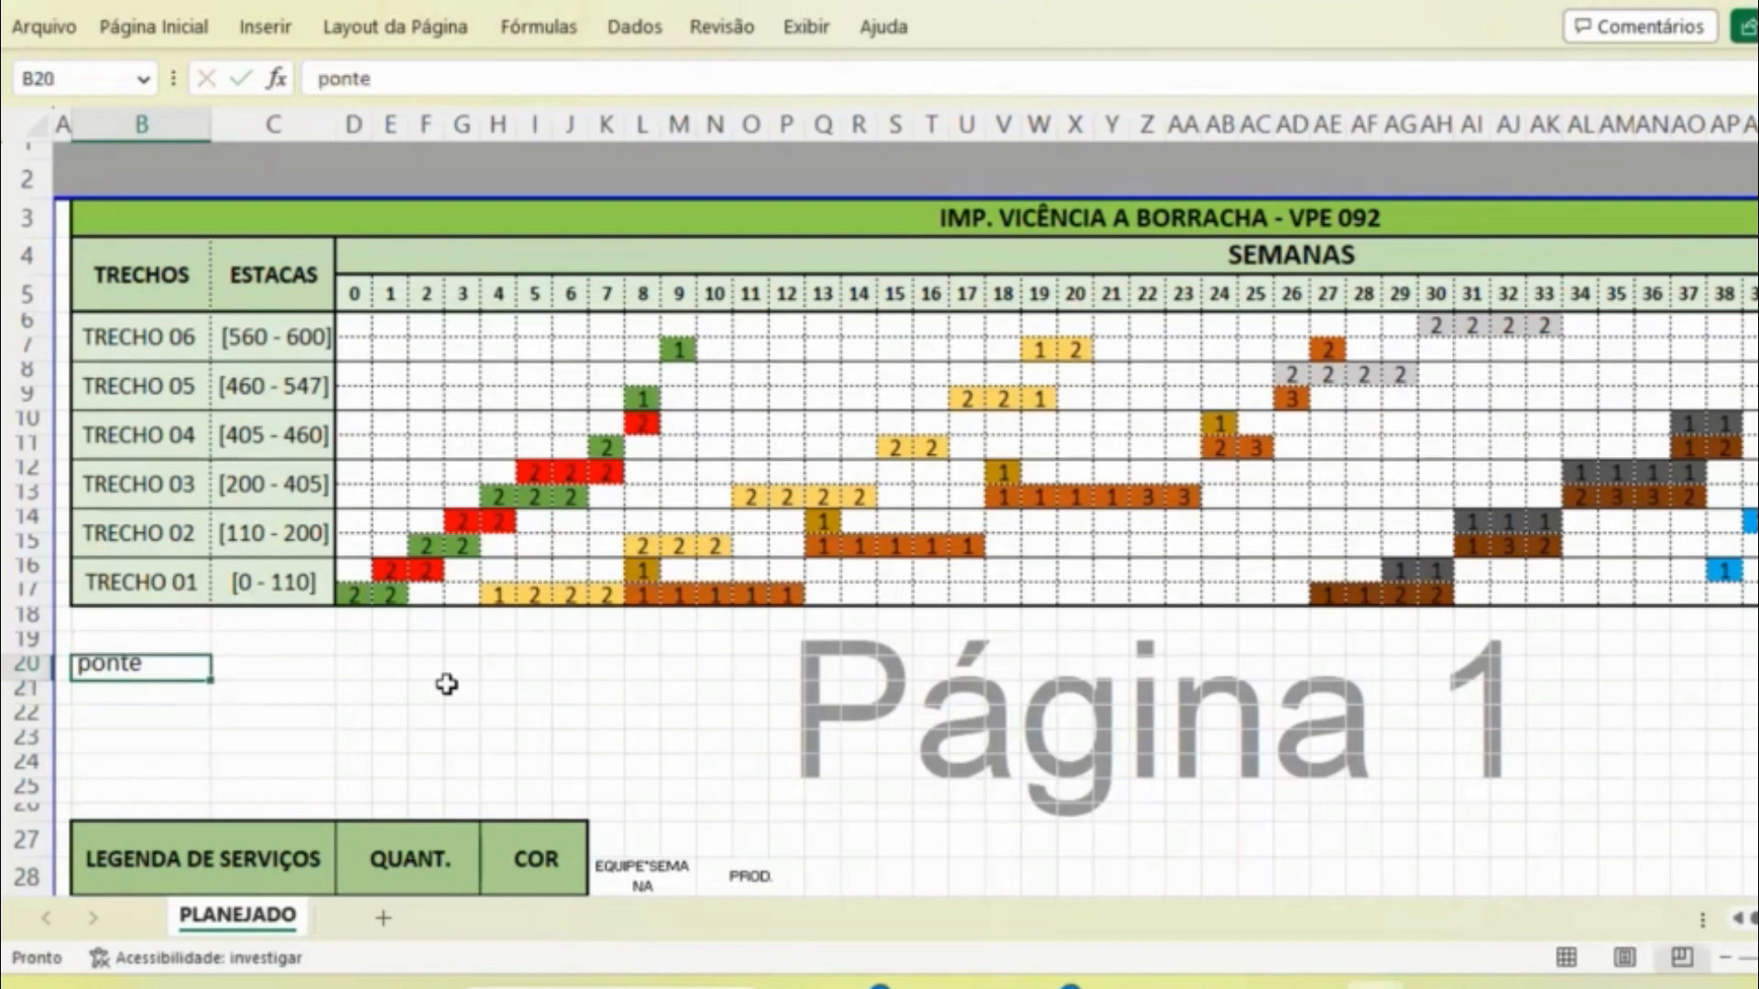
key("Right")
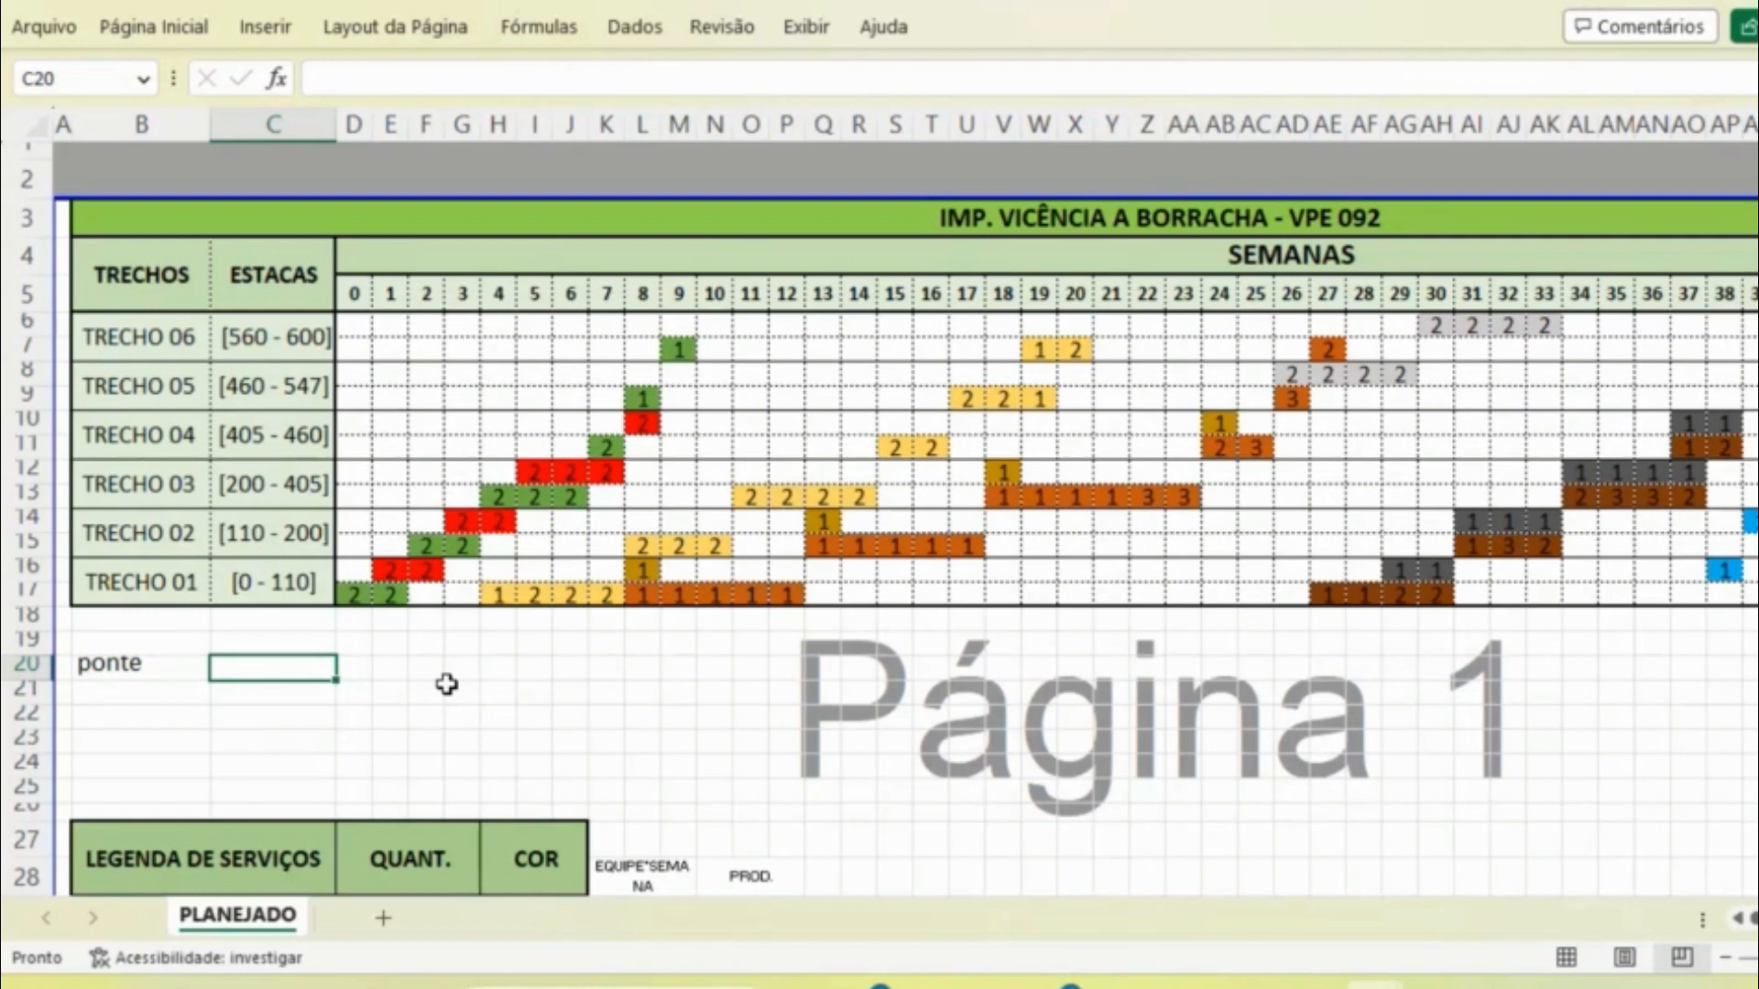
key("Left")
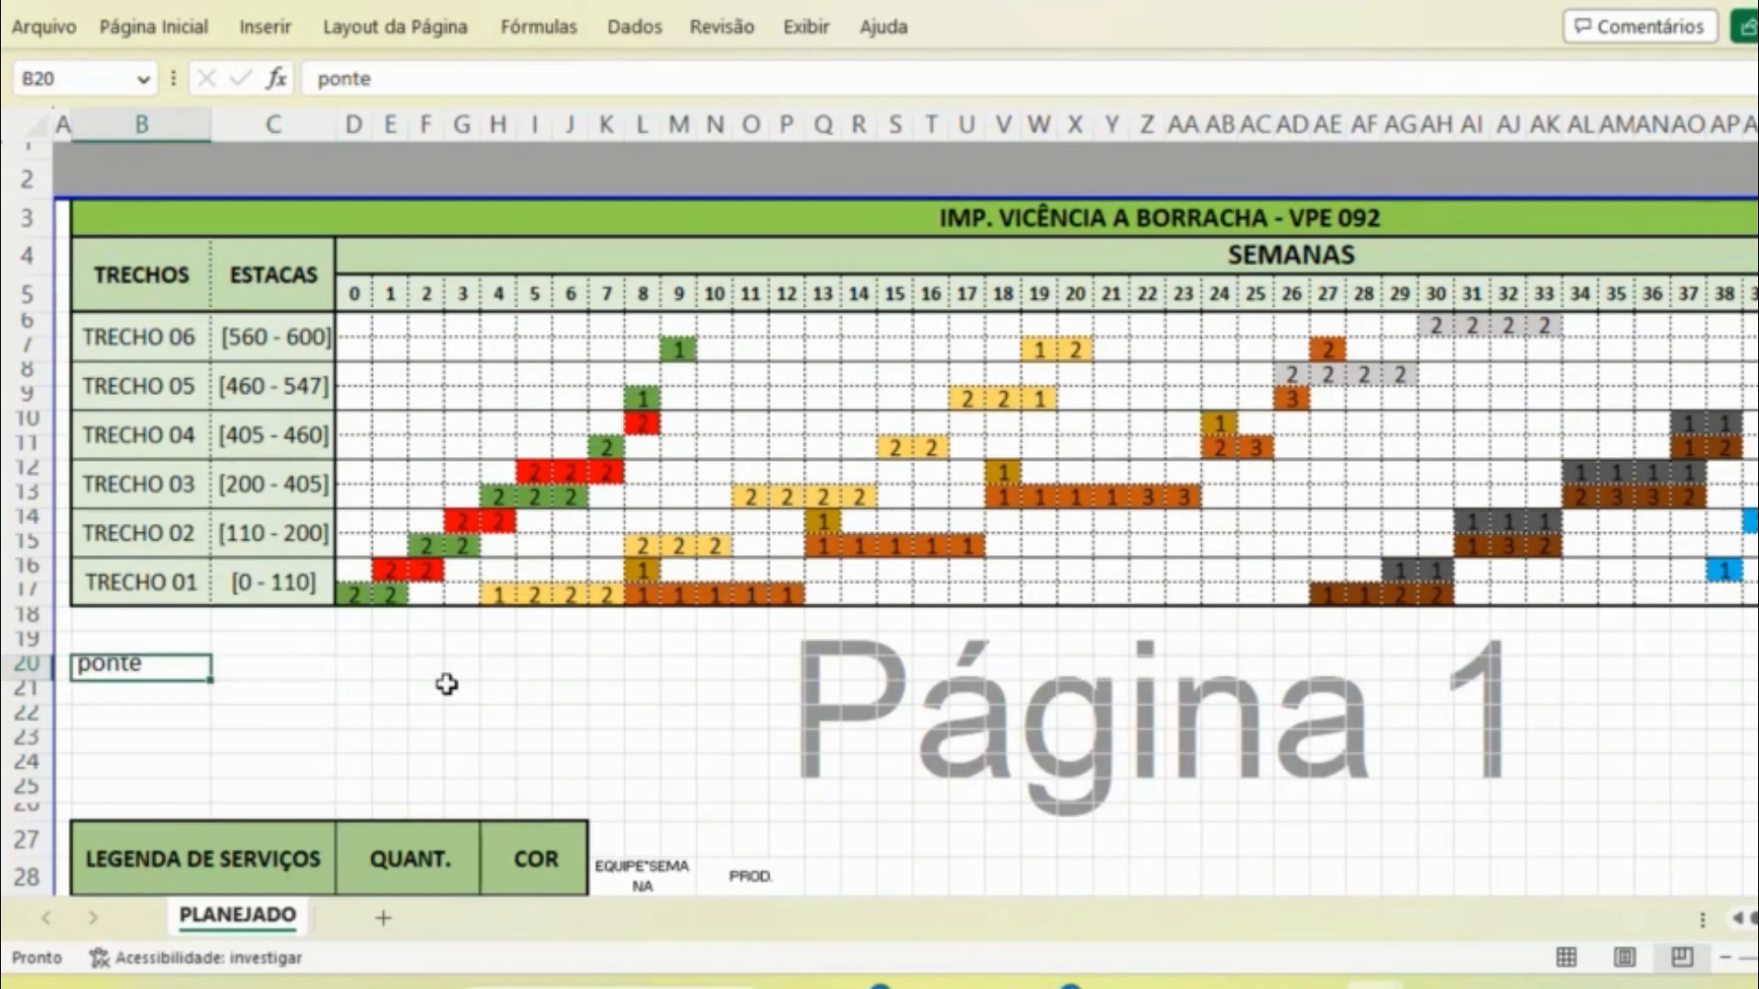
- List the bridge stages Fundação, Pilar and Mesa in cells B21 to B23, directly under the ponte label
key("Down")
type("Fundação")
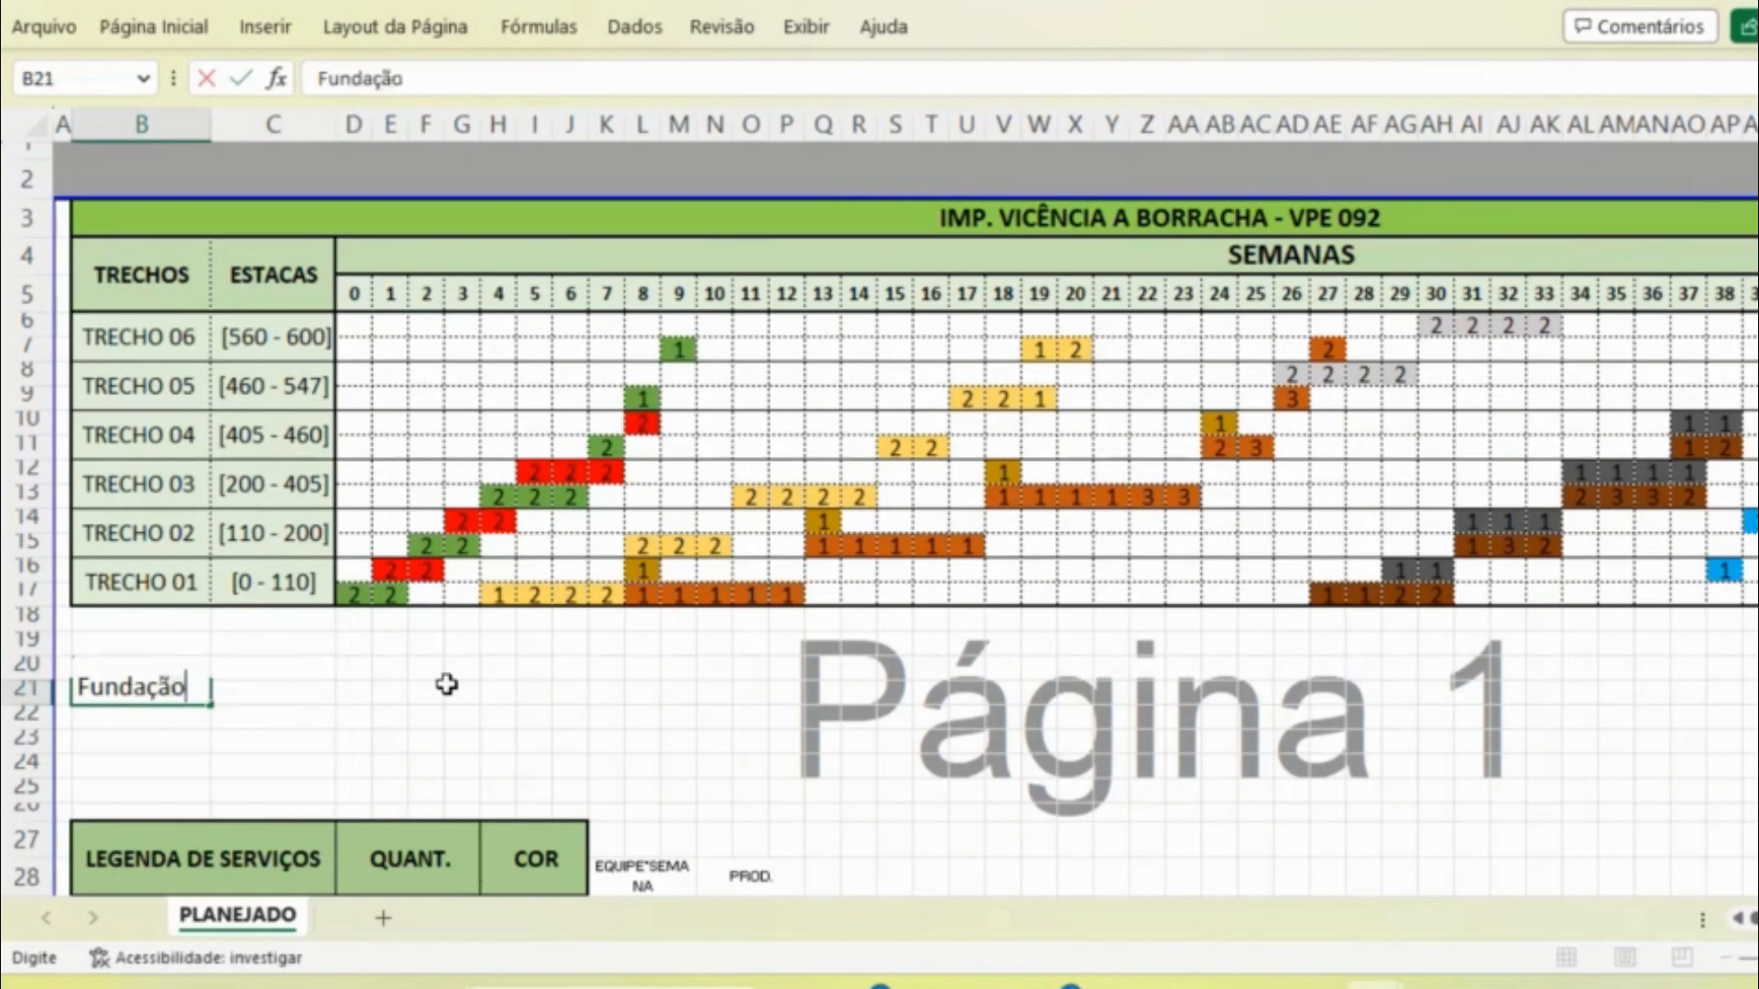
key("Return")
type("Pilar")
key("Return")
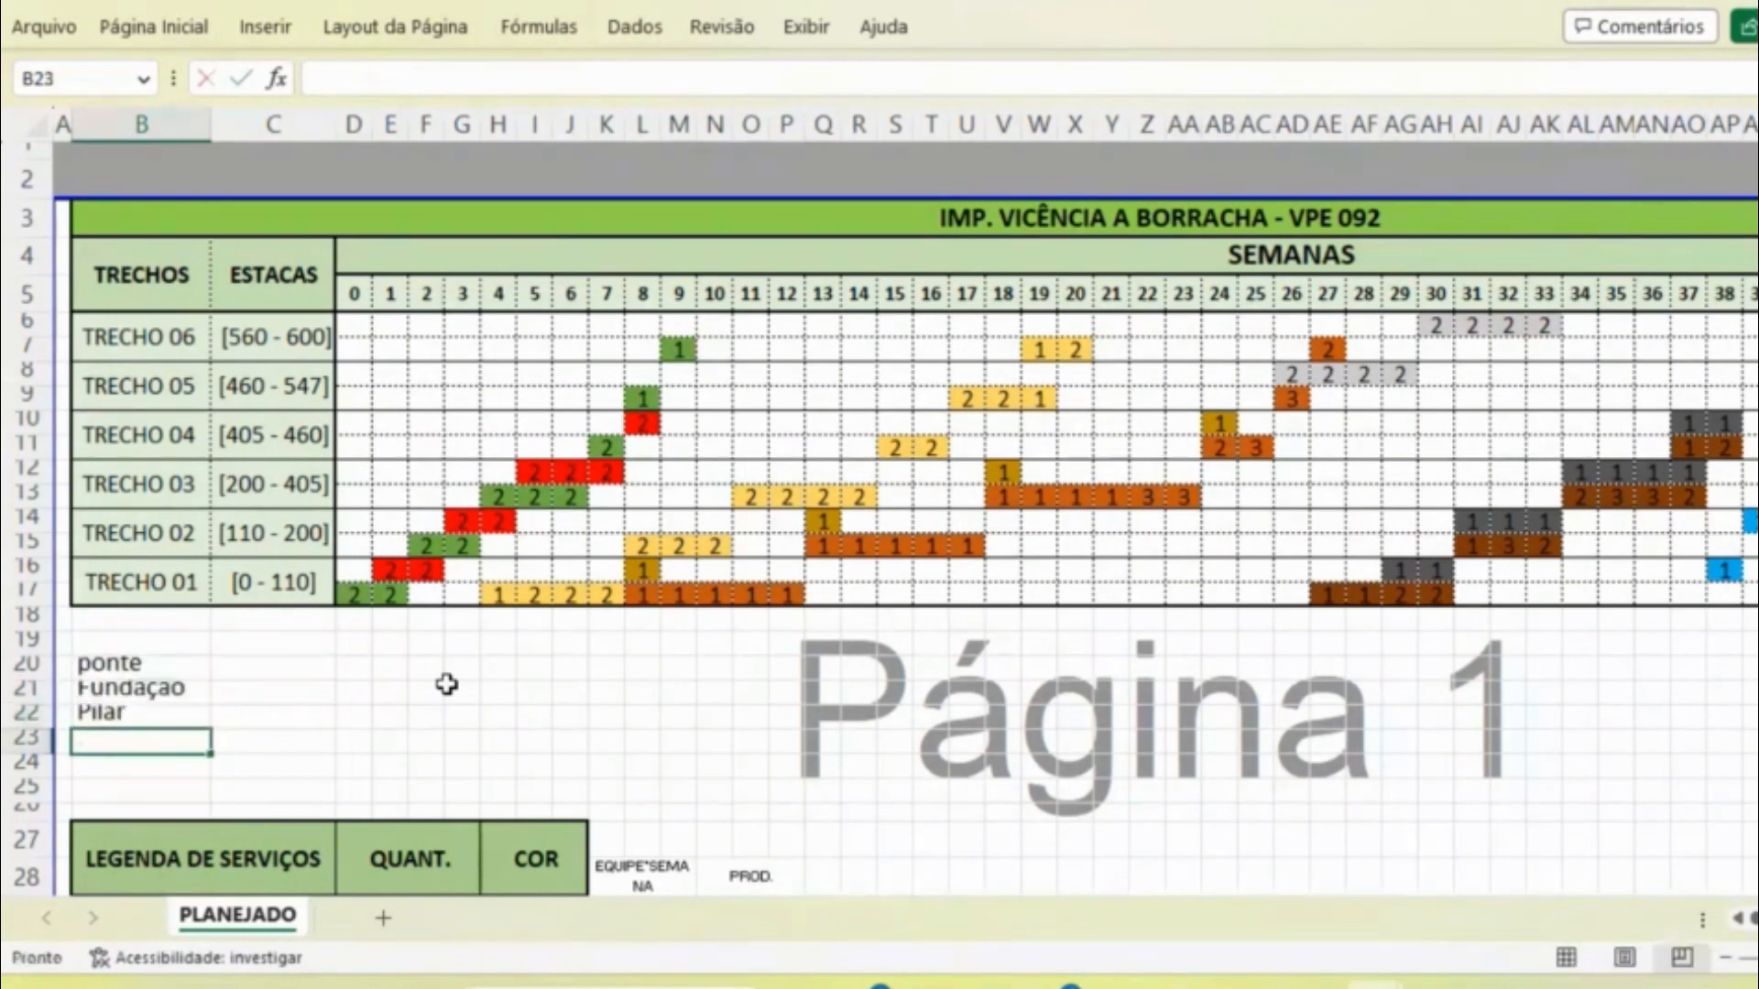
type("Mesa")
key("Return")
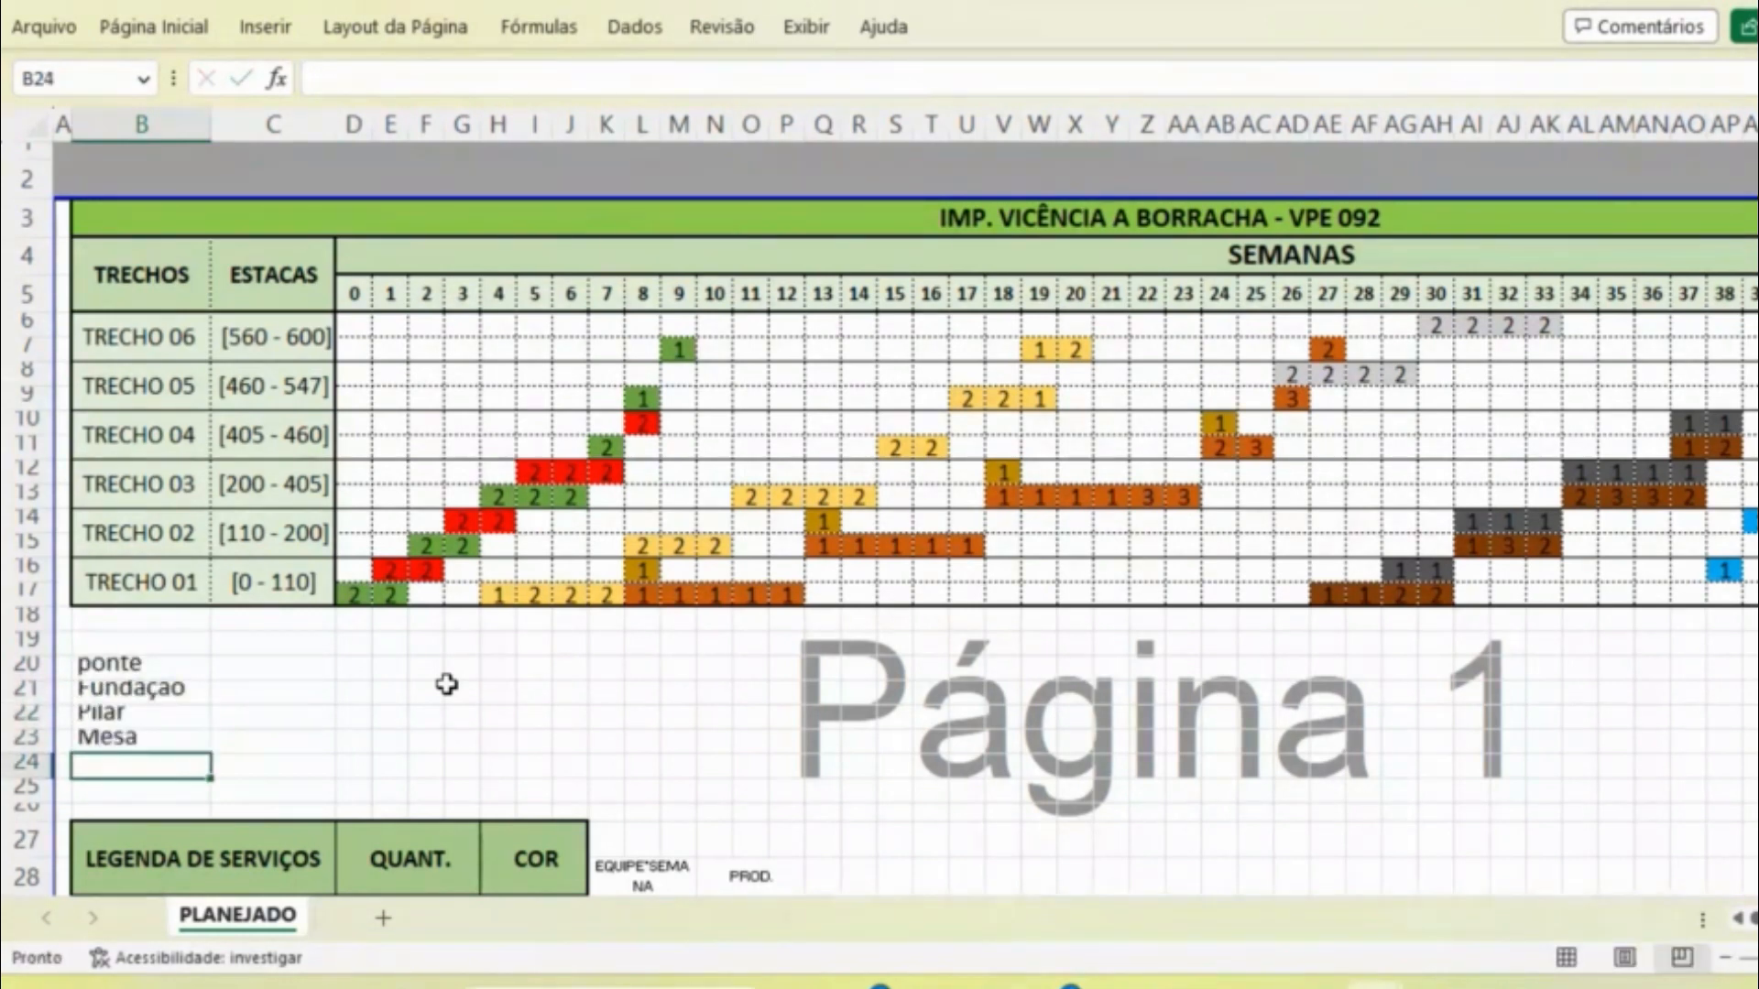
key("Up")
key("Up")
key("Up")
key("Up")
key("Right")
key("Right")
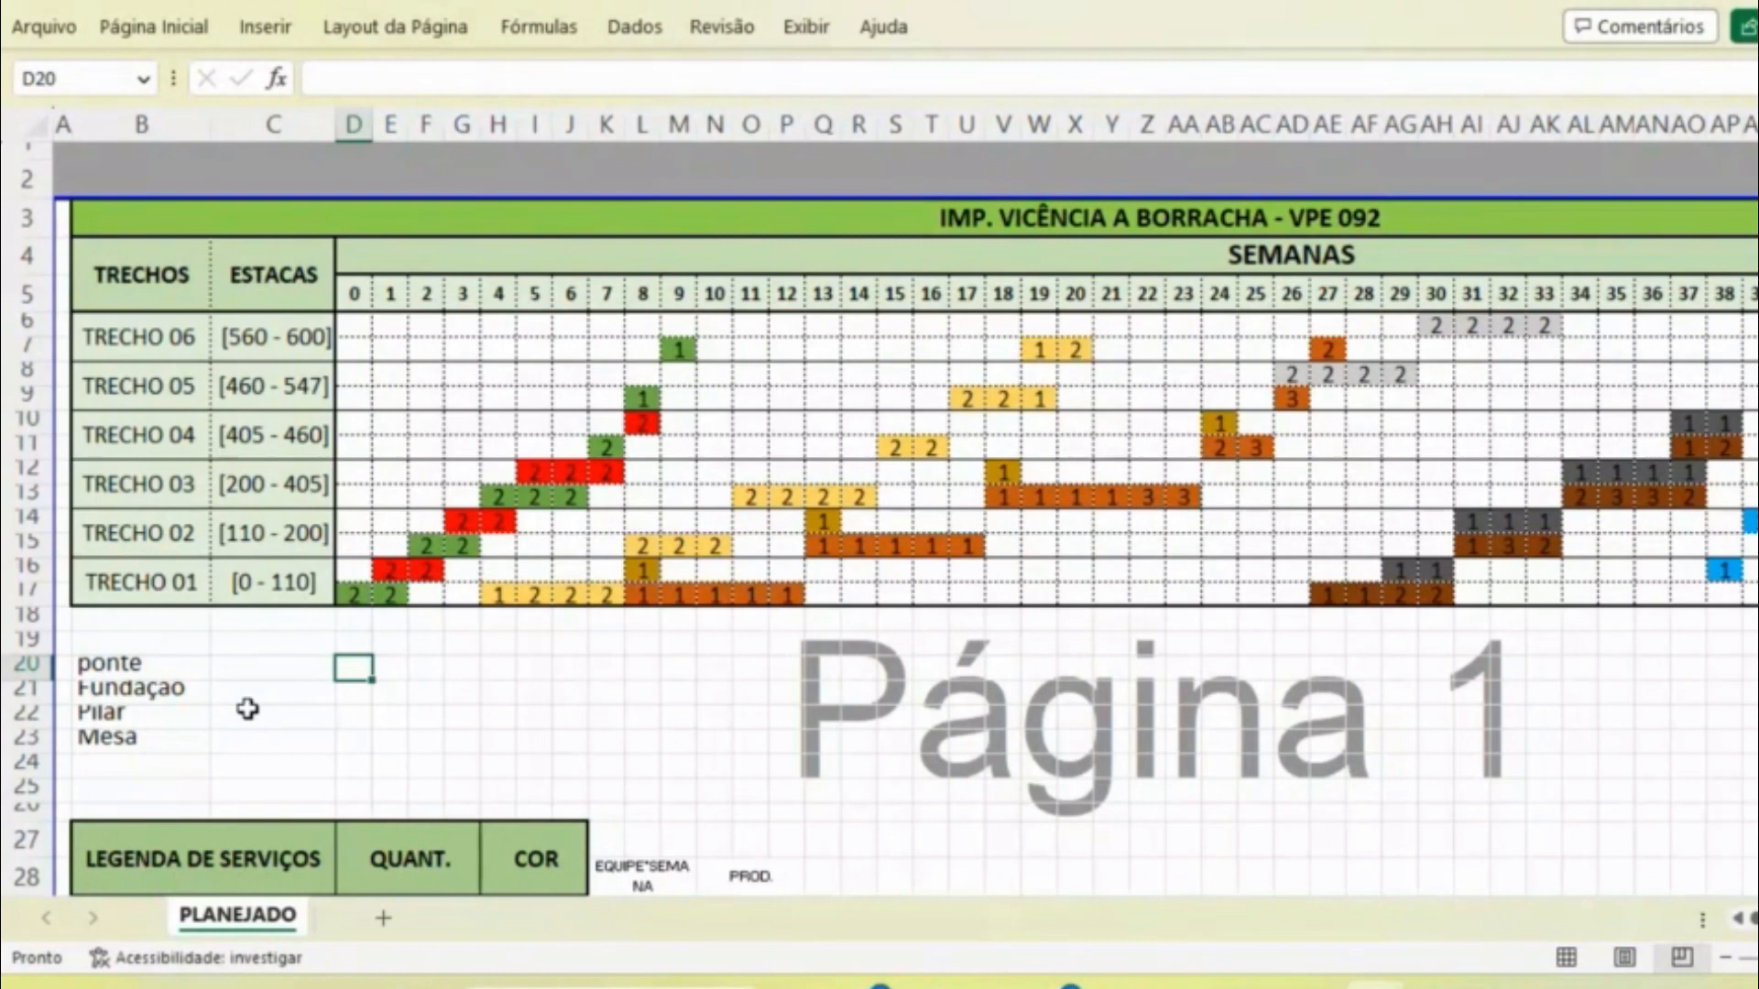
left_click(268, 584)
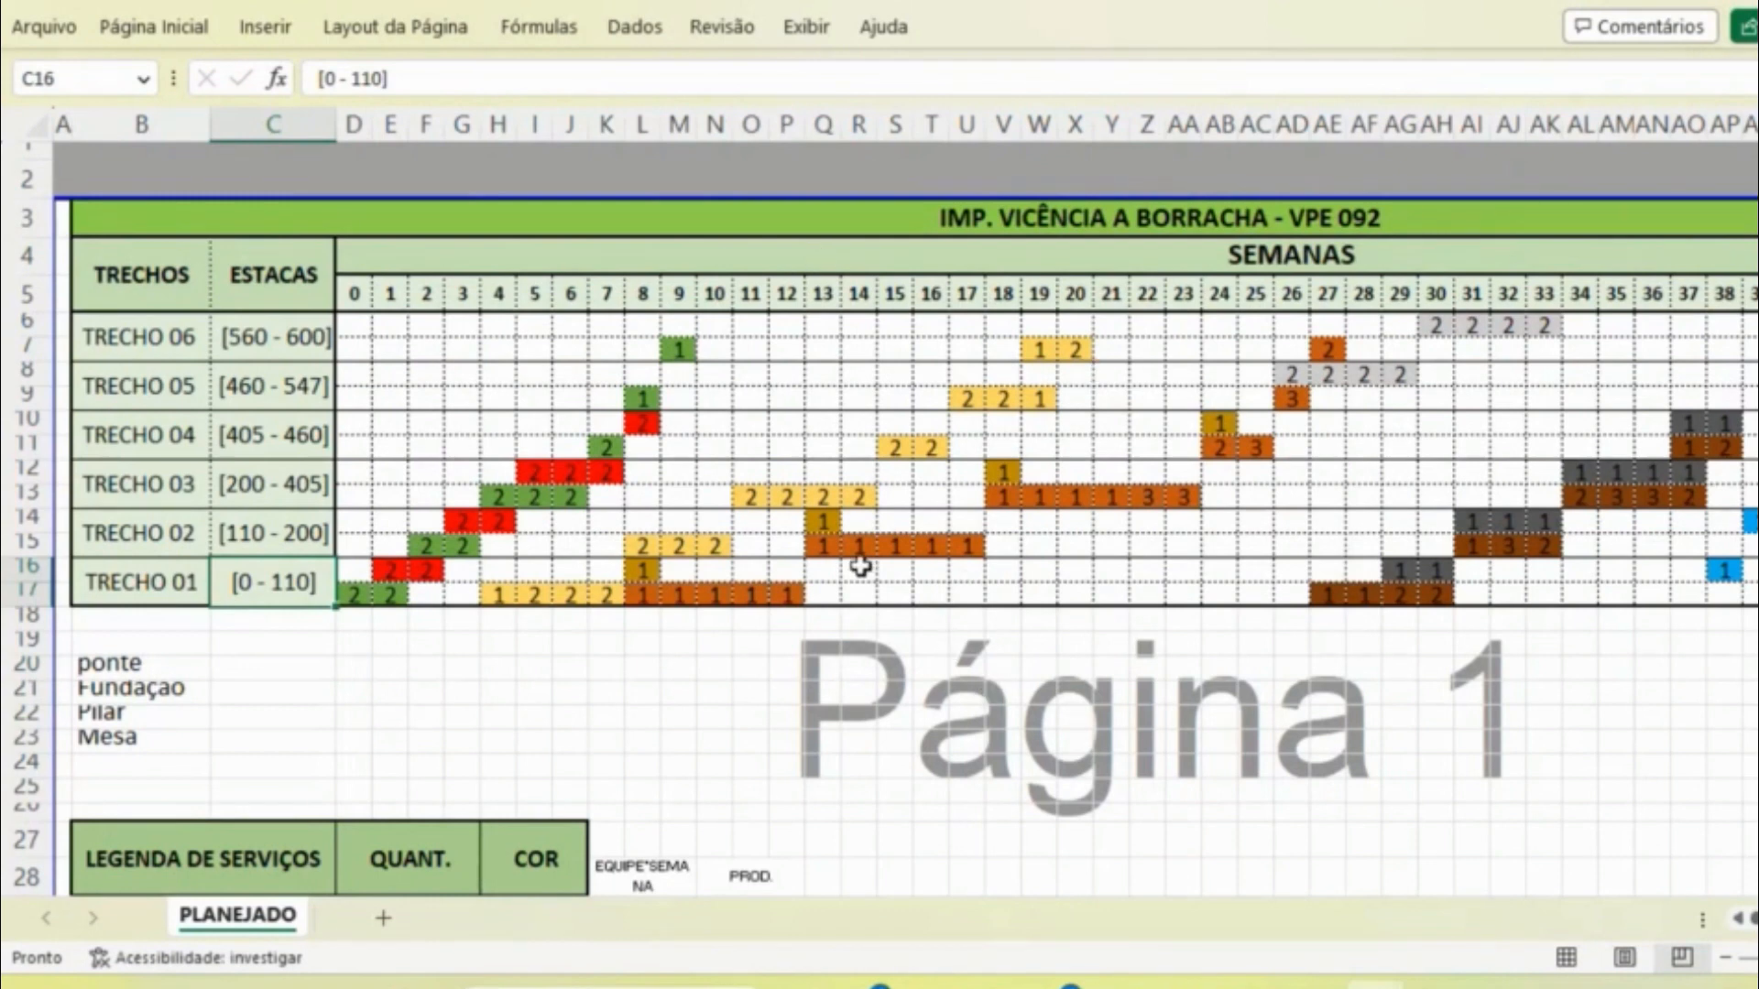
left_click(815, 669)
left_click(931, 987)
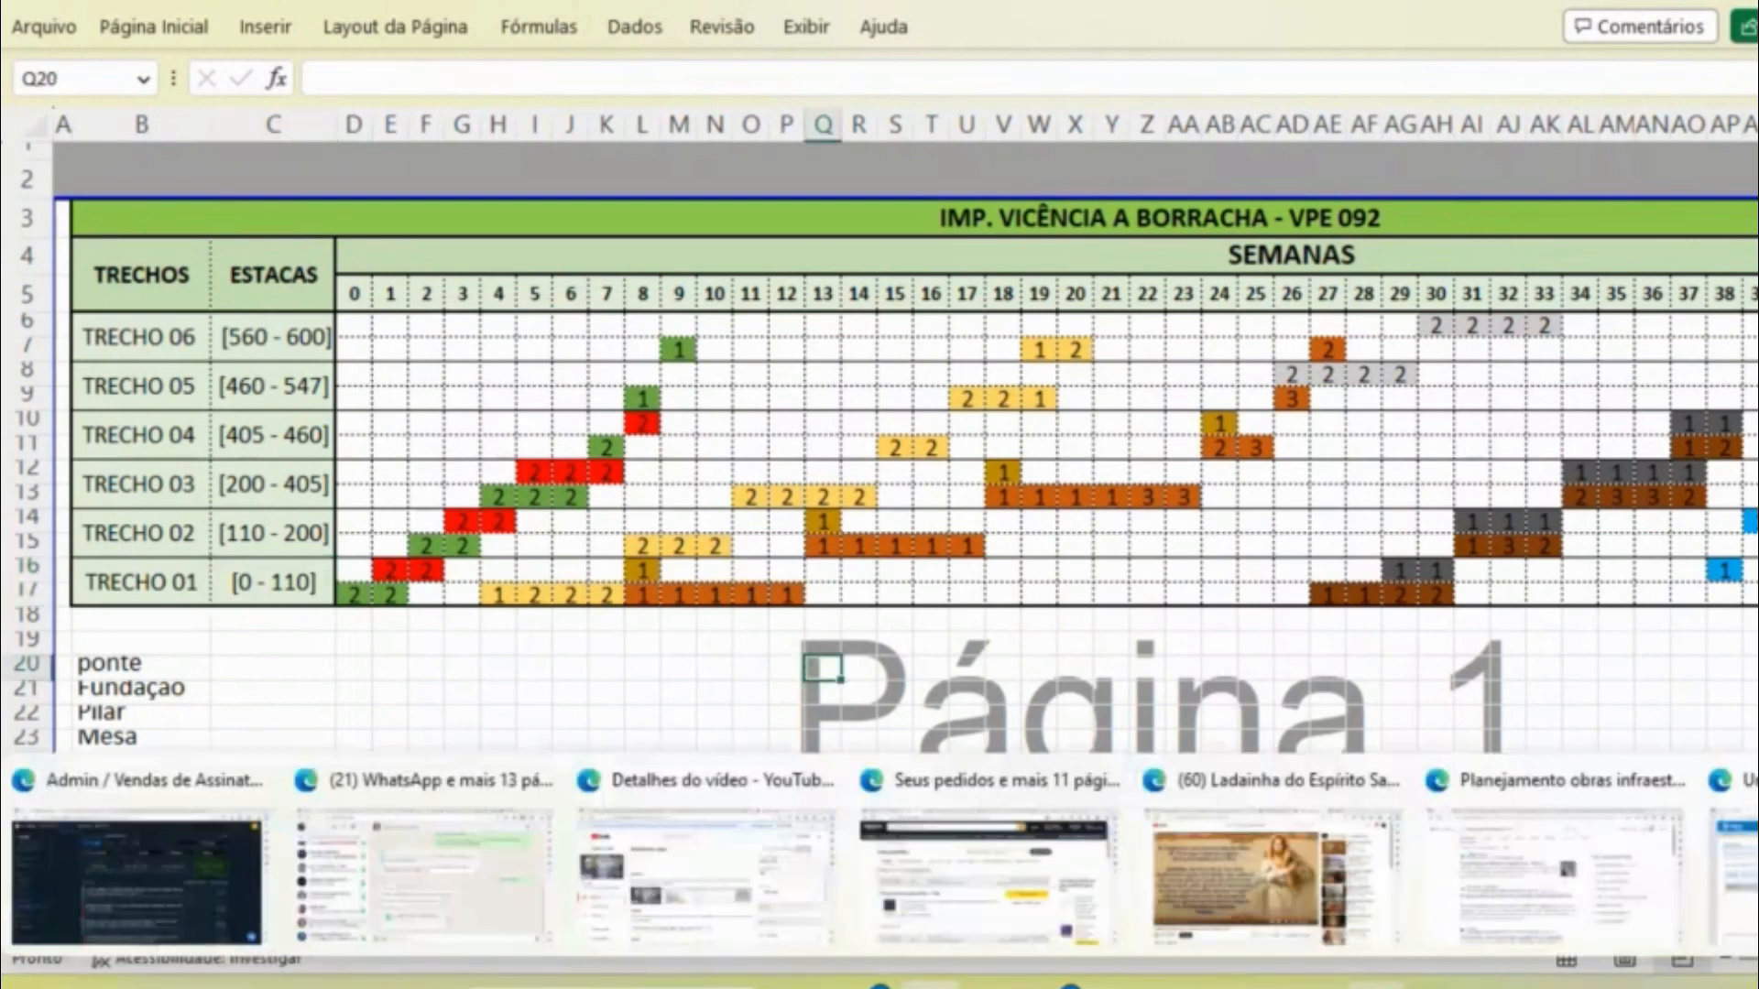
left_click(716, 669)
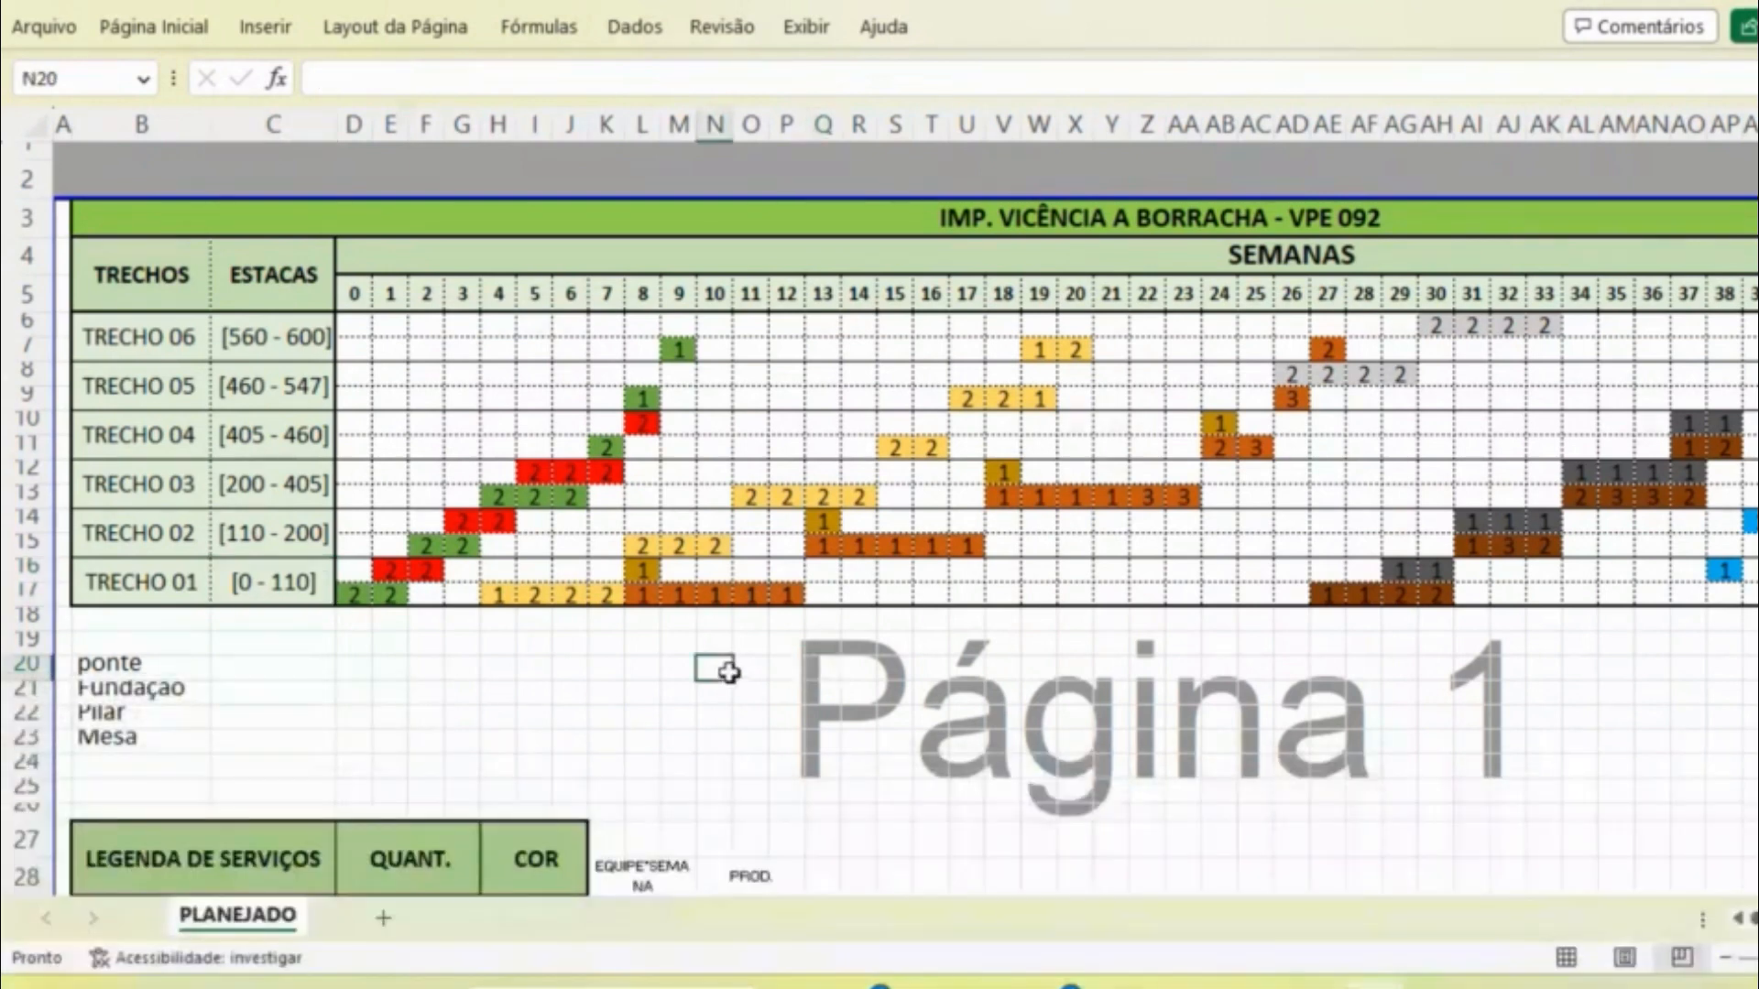
- Fill cells Q20 to AC20 in the ponte row with black, marking a bar from week 13 to week 25
left_click(826, 670)
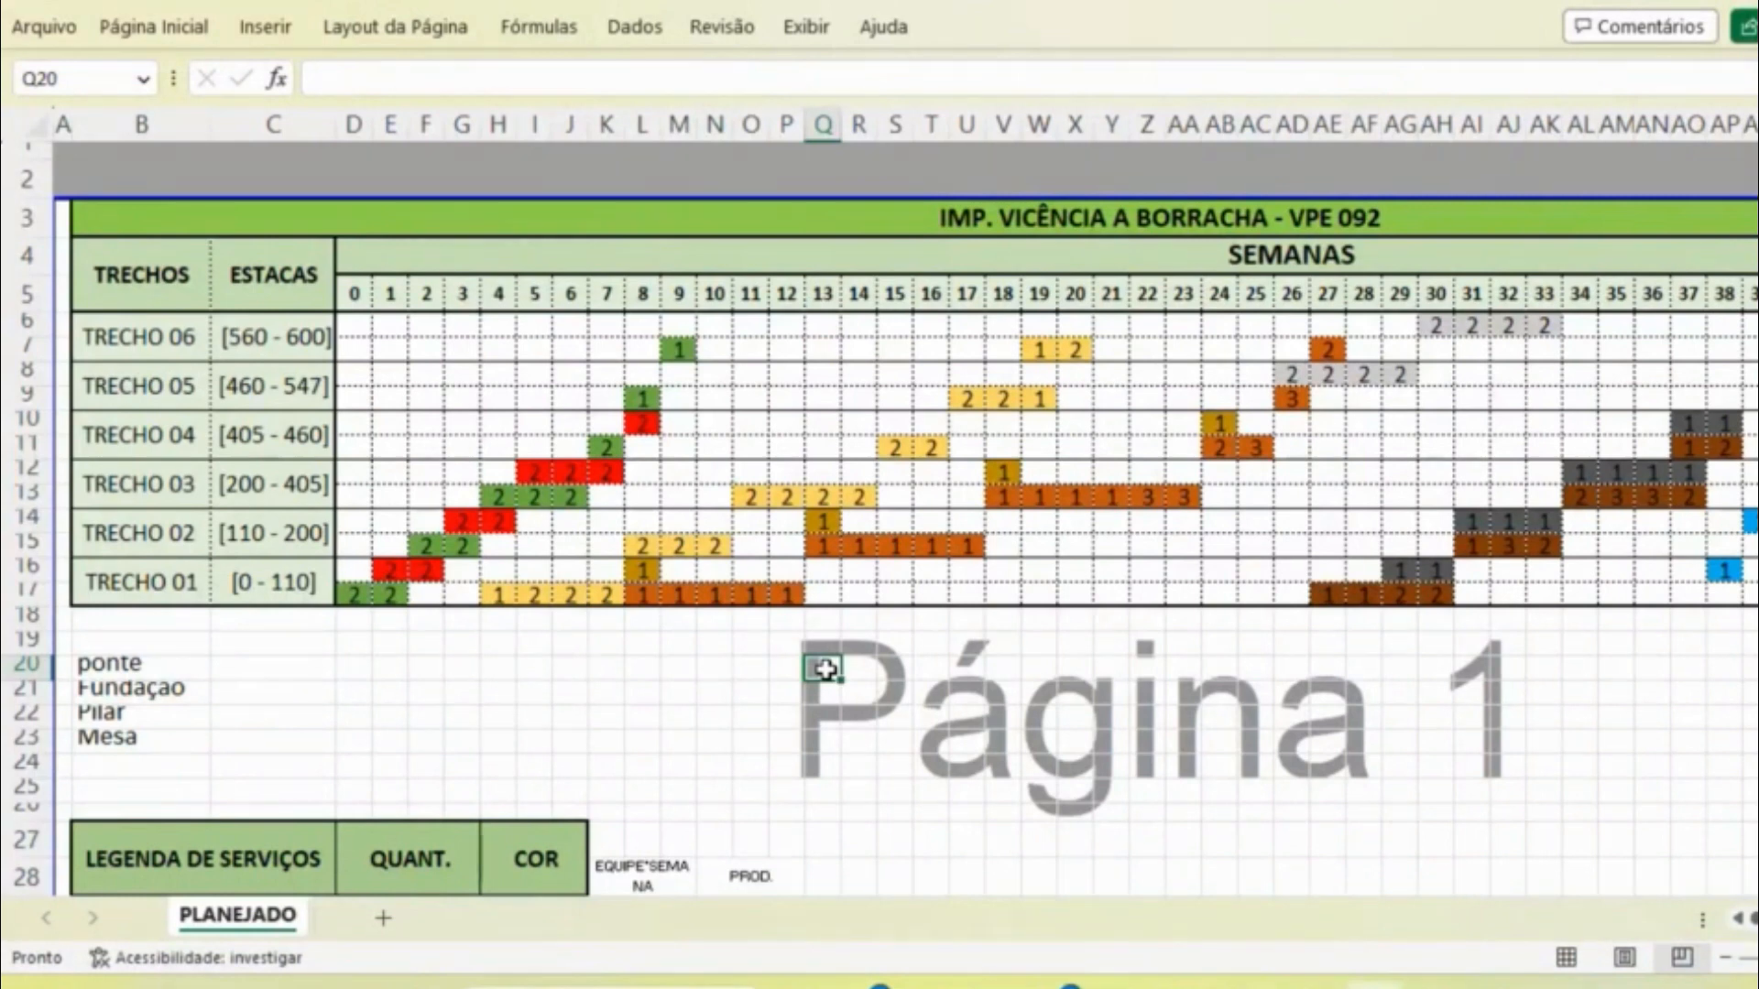
key("shift+Right")
key("shift+Right")
key("shift+Right")
key("shift+Right")
key("shift+Right")
key("shift+Right")
key("shift+Right")
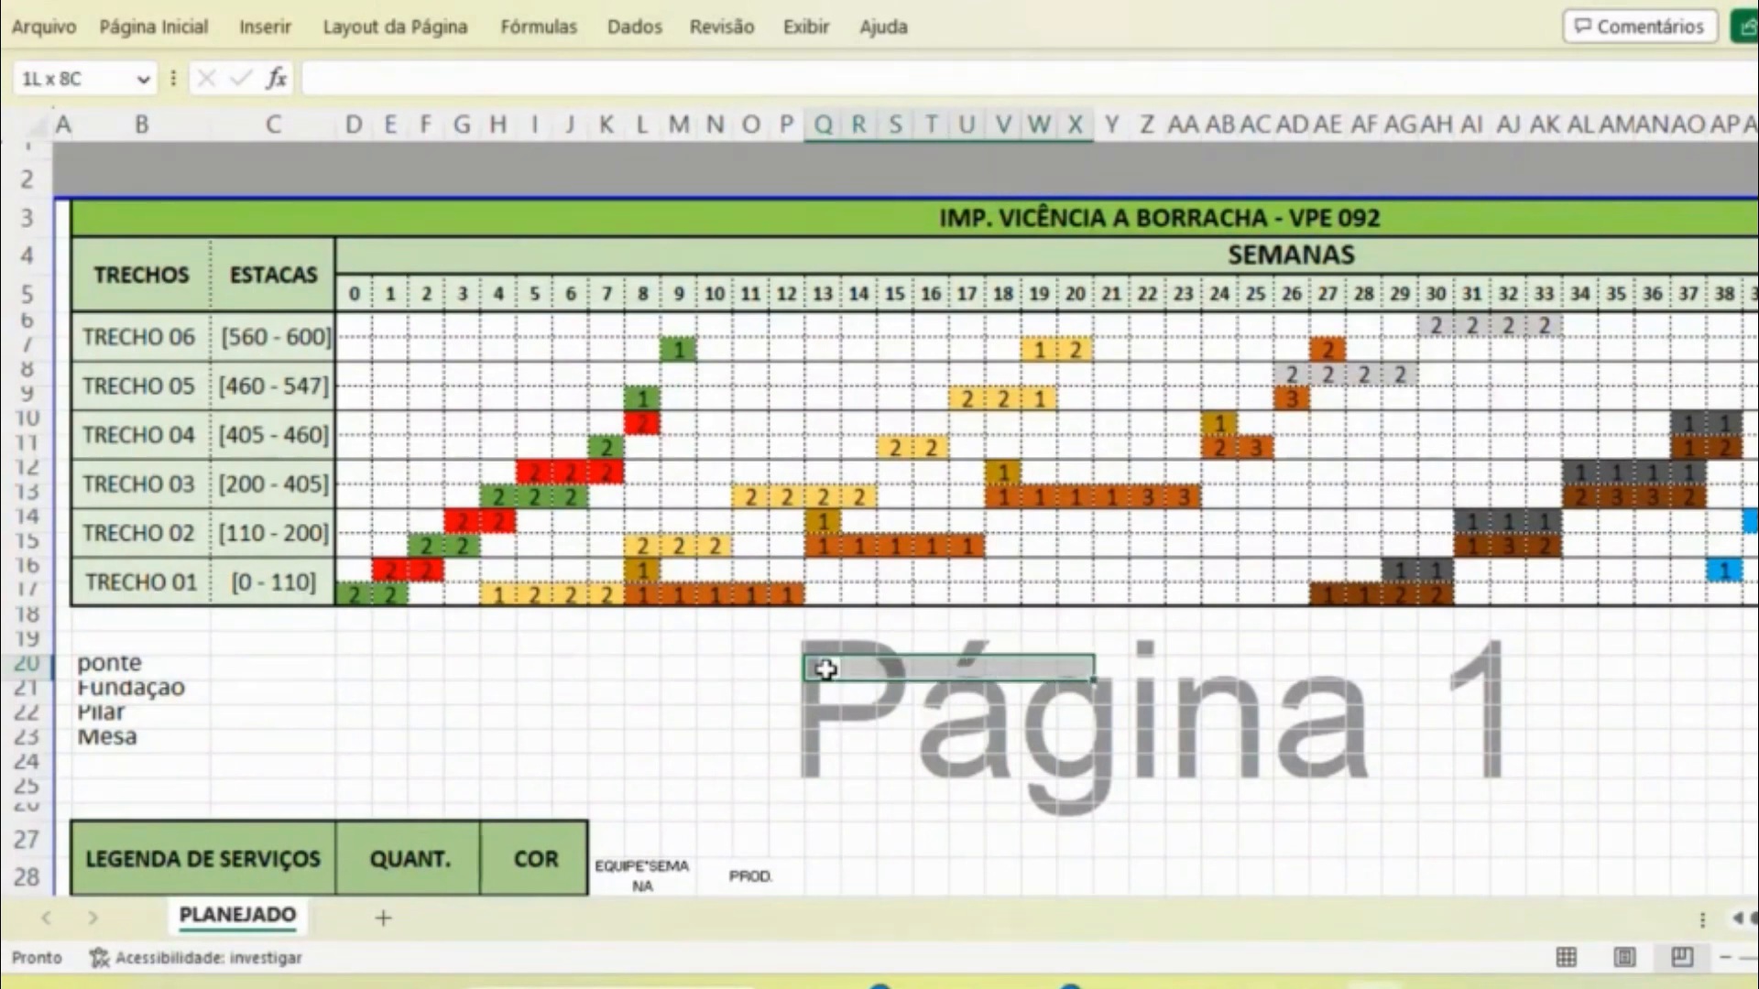
key("shift+Right")
key("shift+Right")
key("shift+Right")
key("shift+Right")
key("shift+Right")
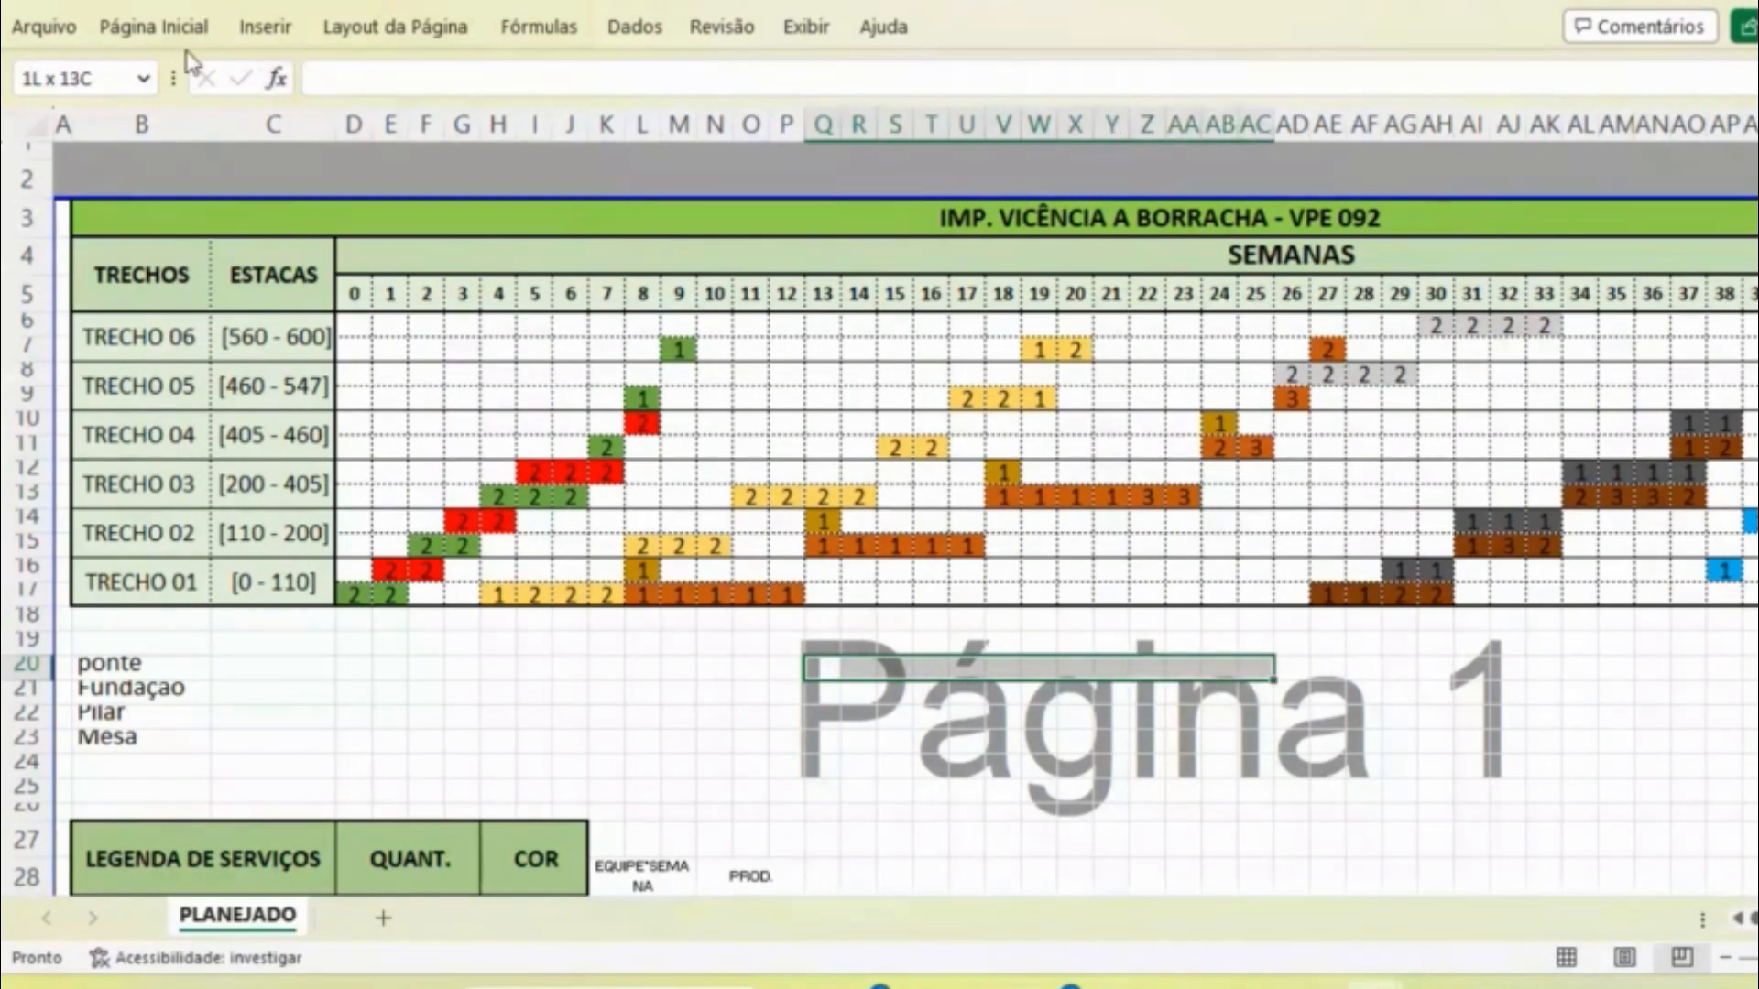
left_click(124, 29)
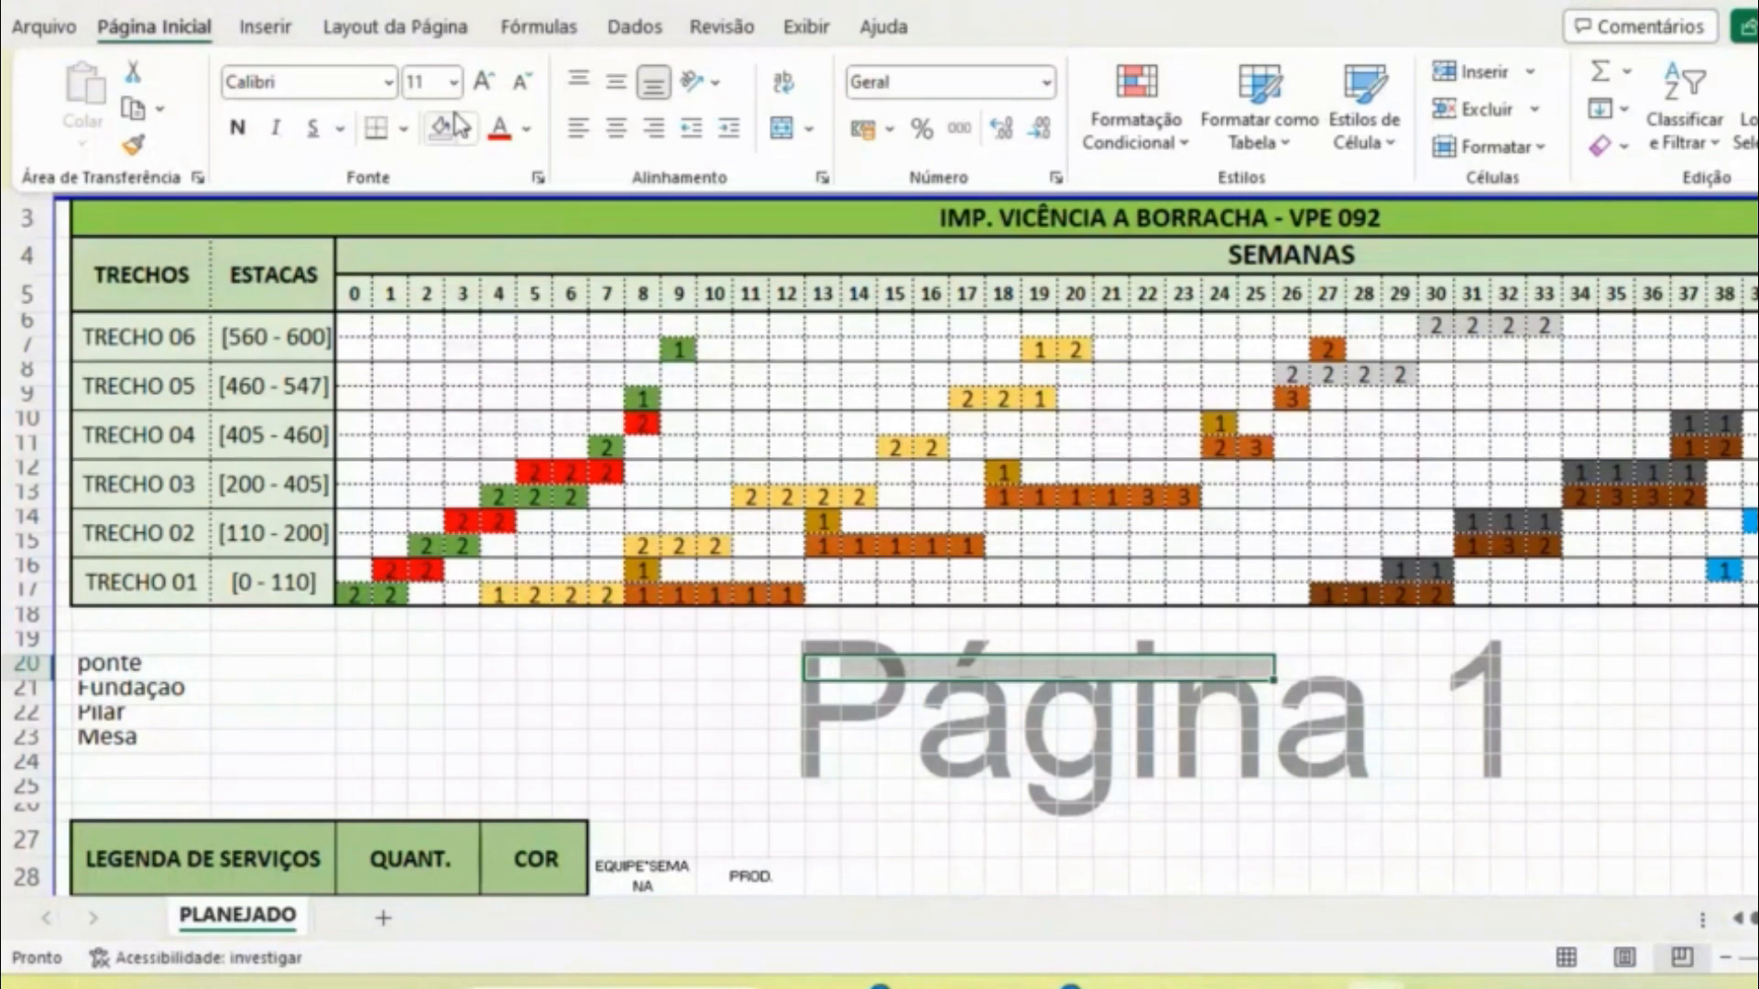
left_click(469, 131)
left_click(465, 203)
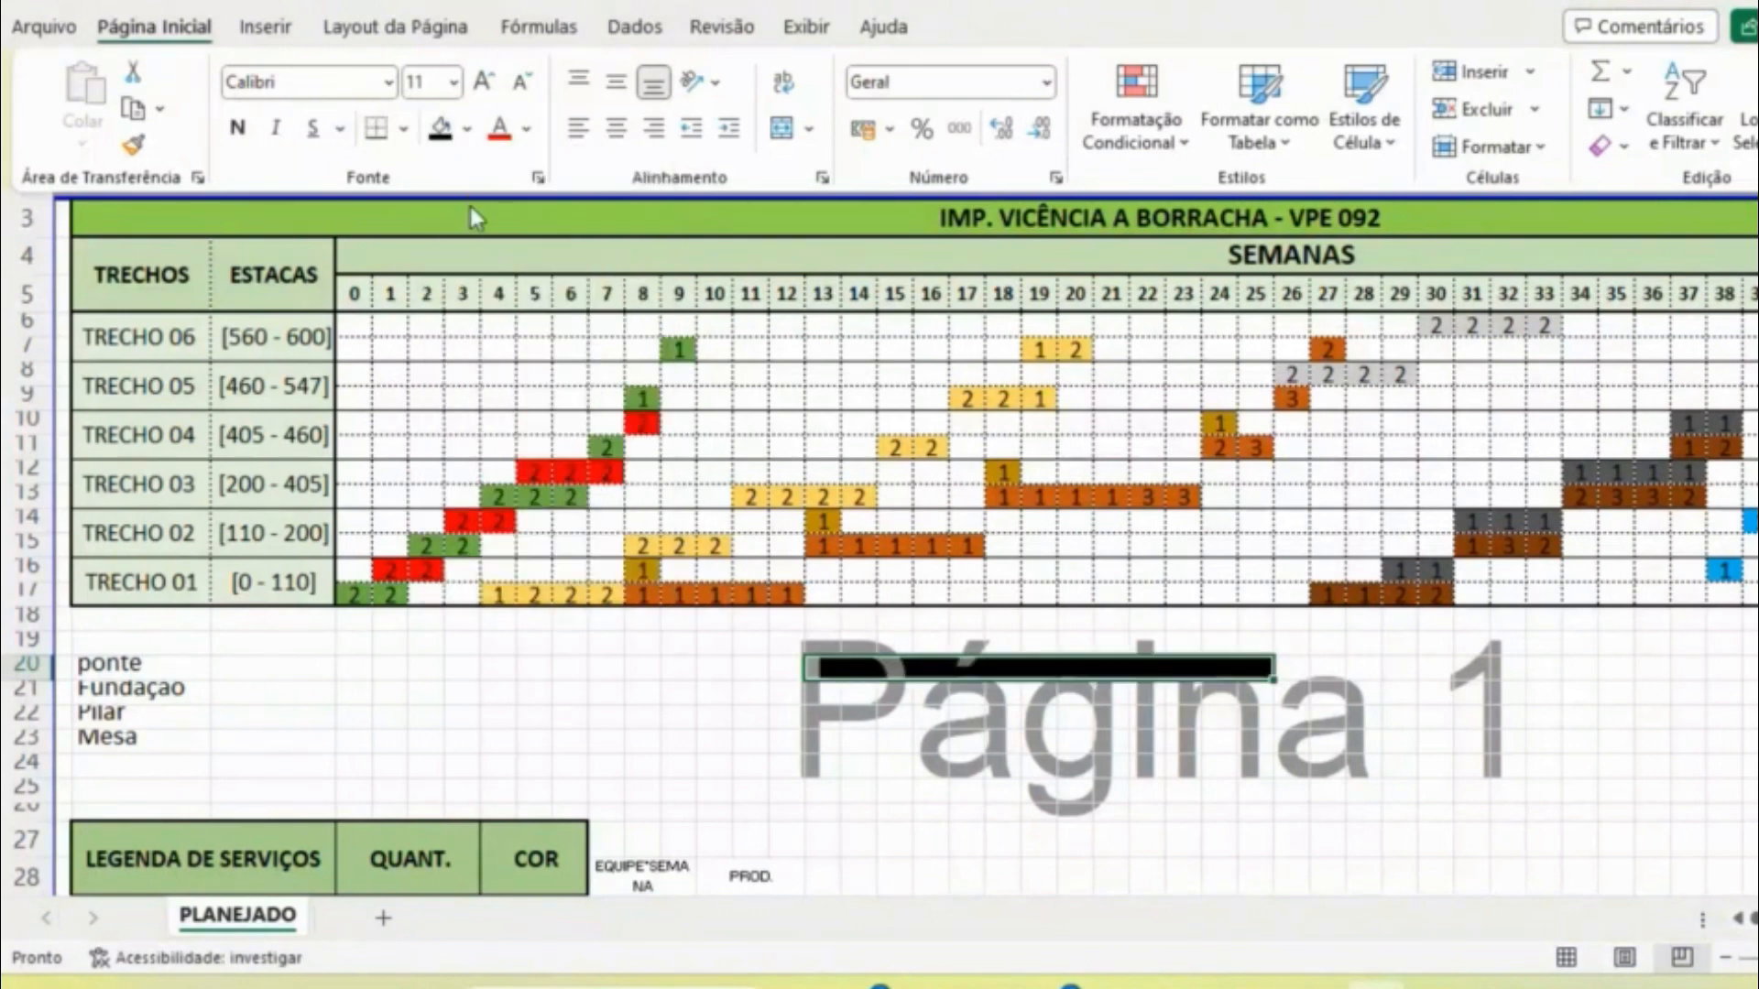
left_click(894, 740)
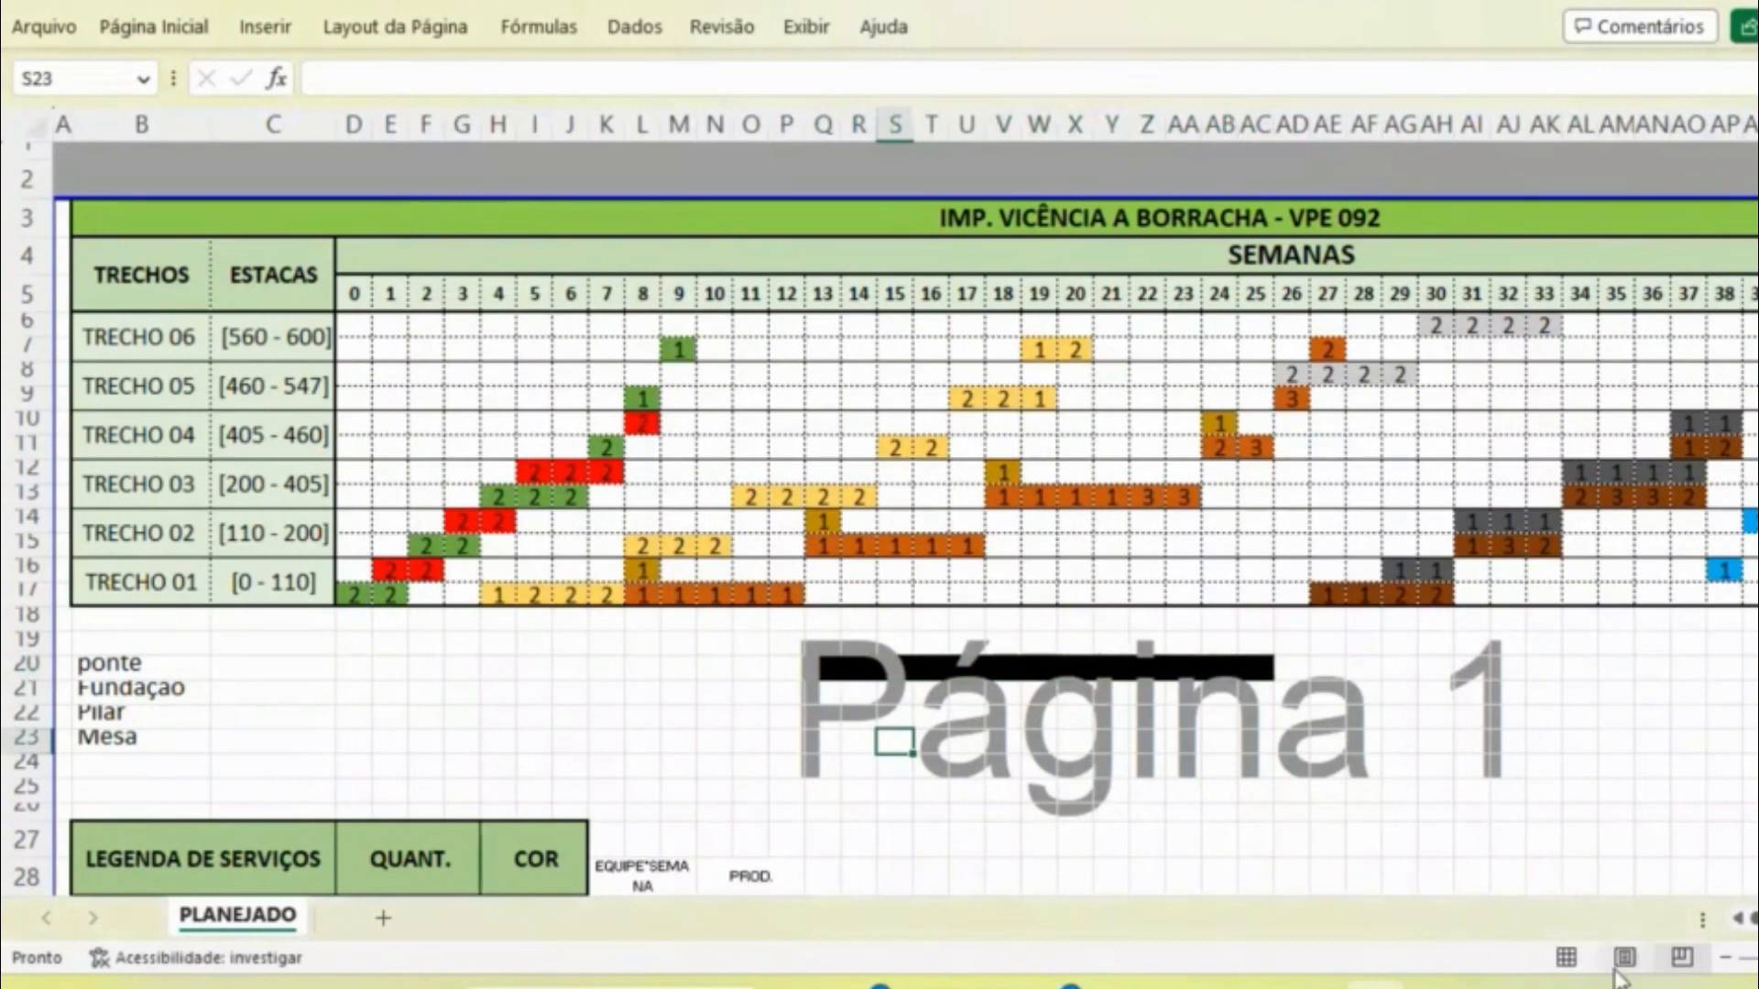
- Switch the sheet to Normal view and examine the ponte row's black bar against the schedule above it
left_click(1566, 958)
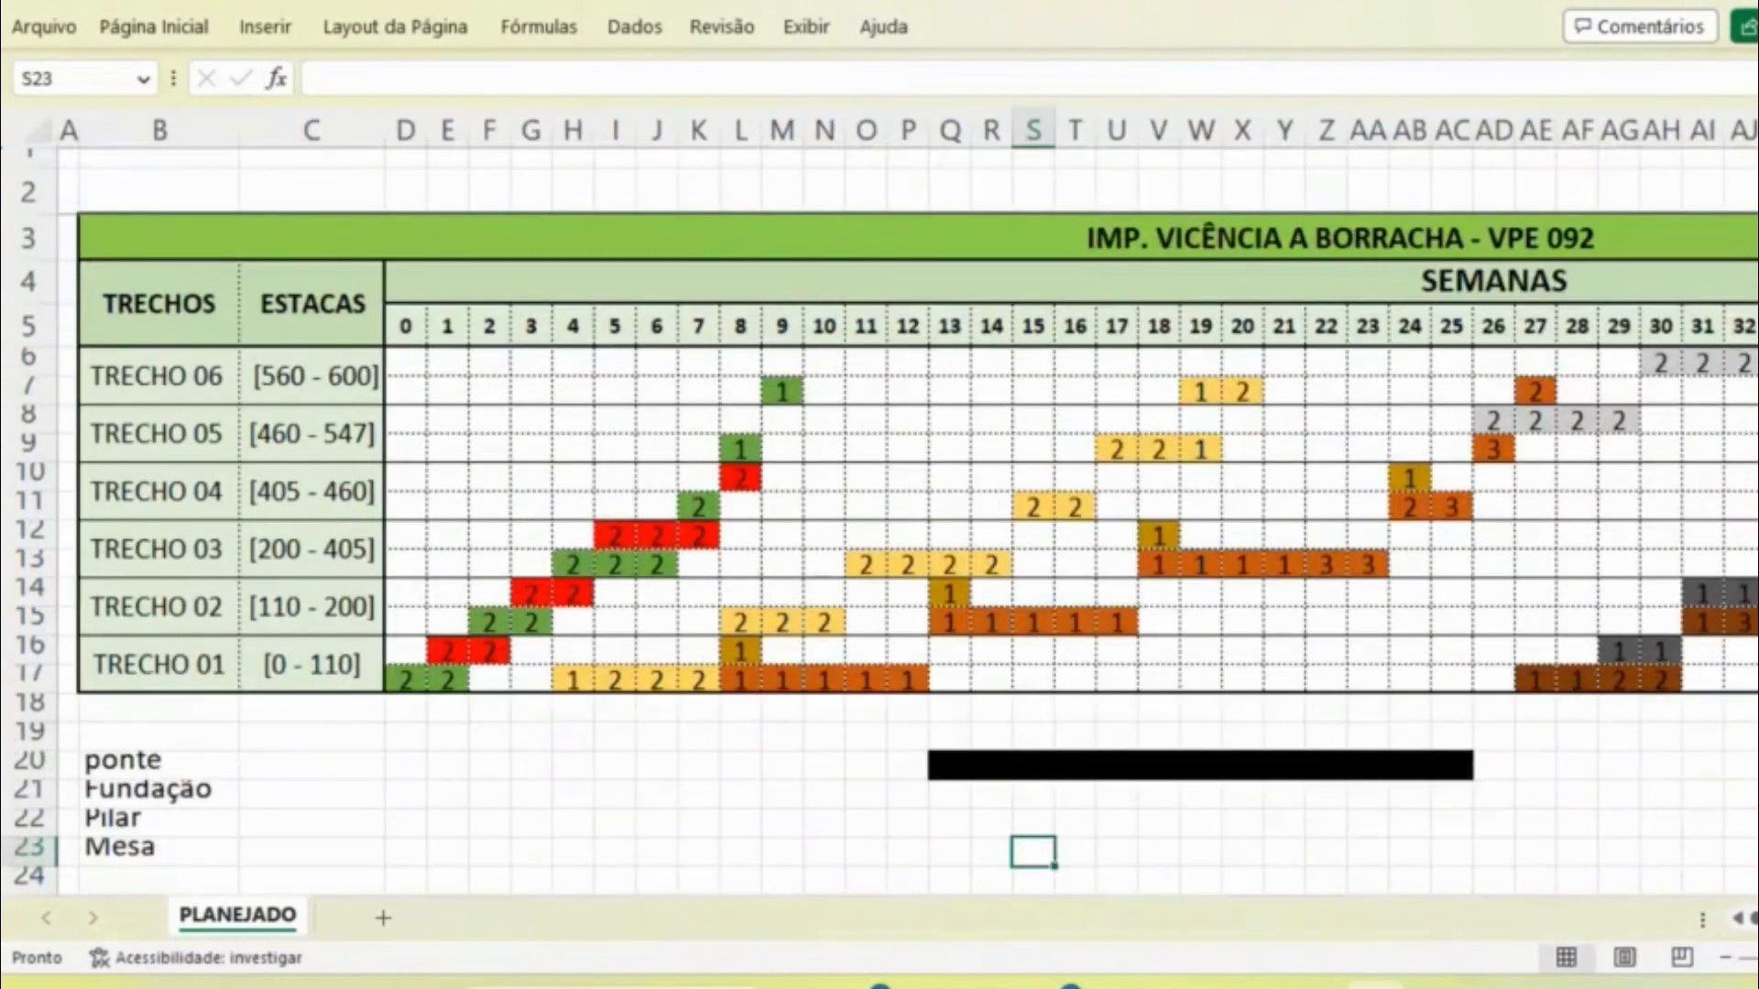
scroll(1493, 739, "down", 2)
left_click(1493, 738)
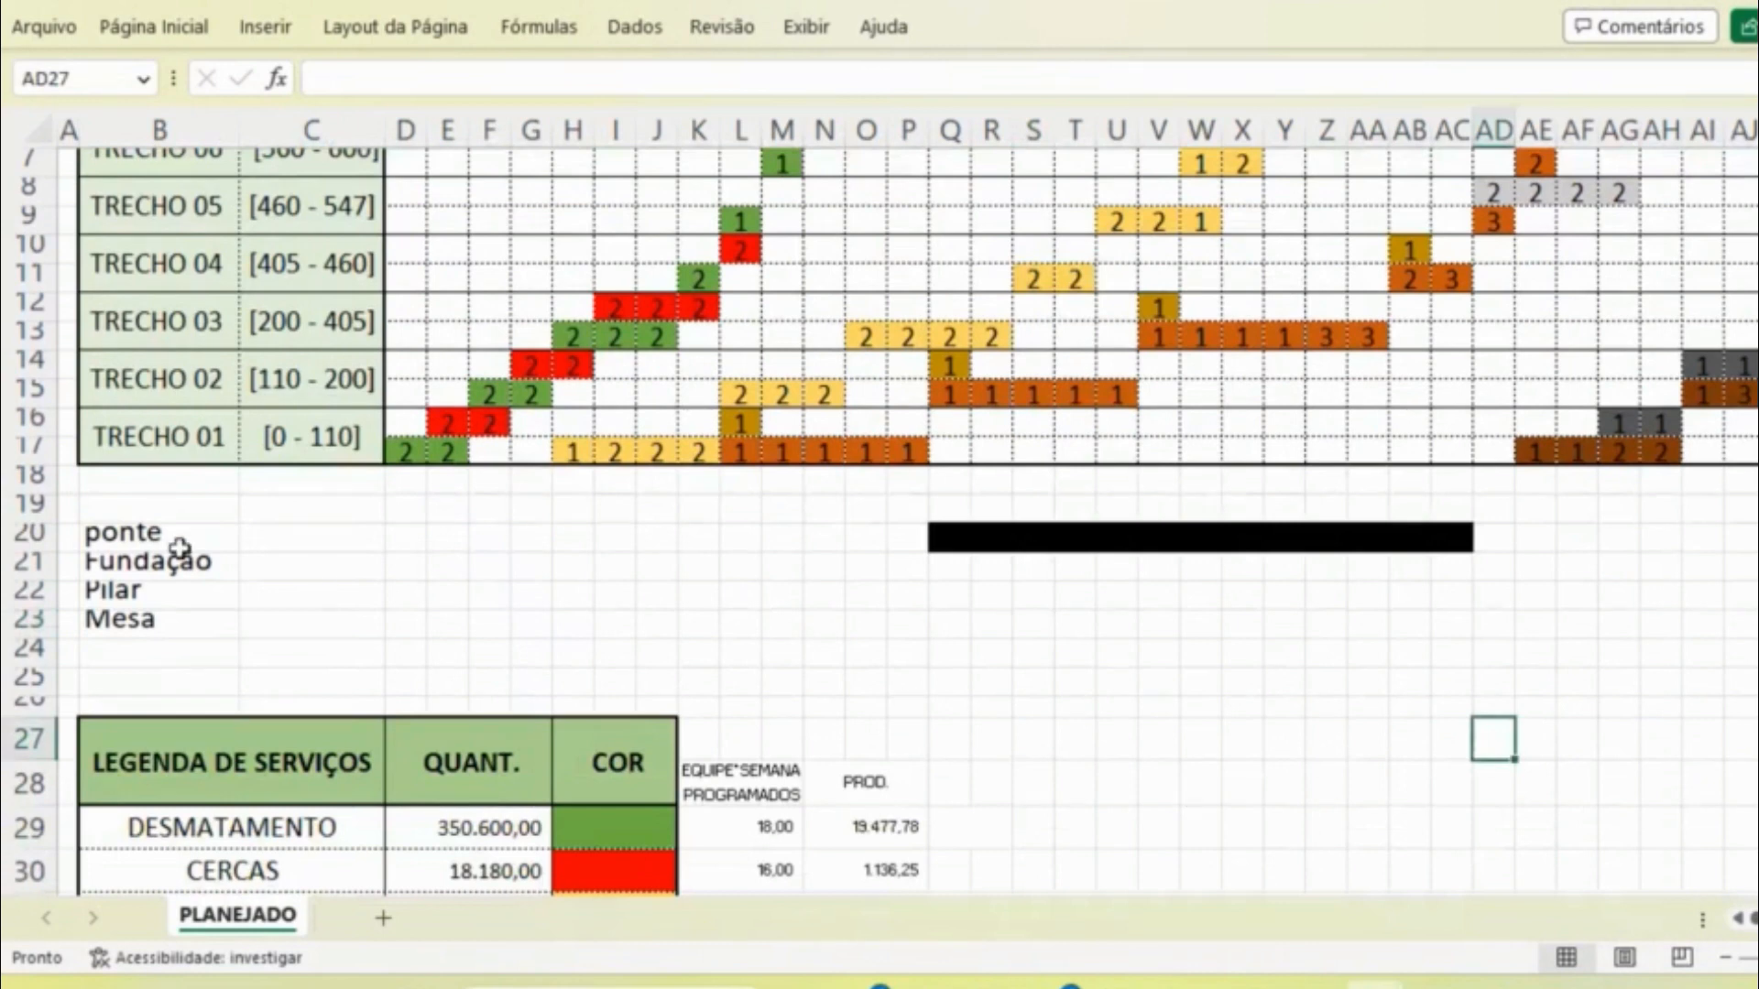
left_click(133, 536)
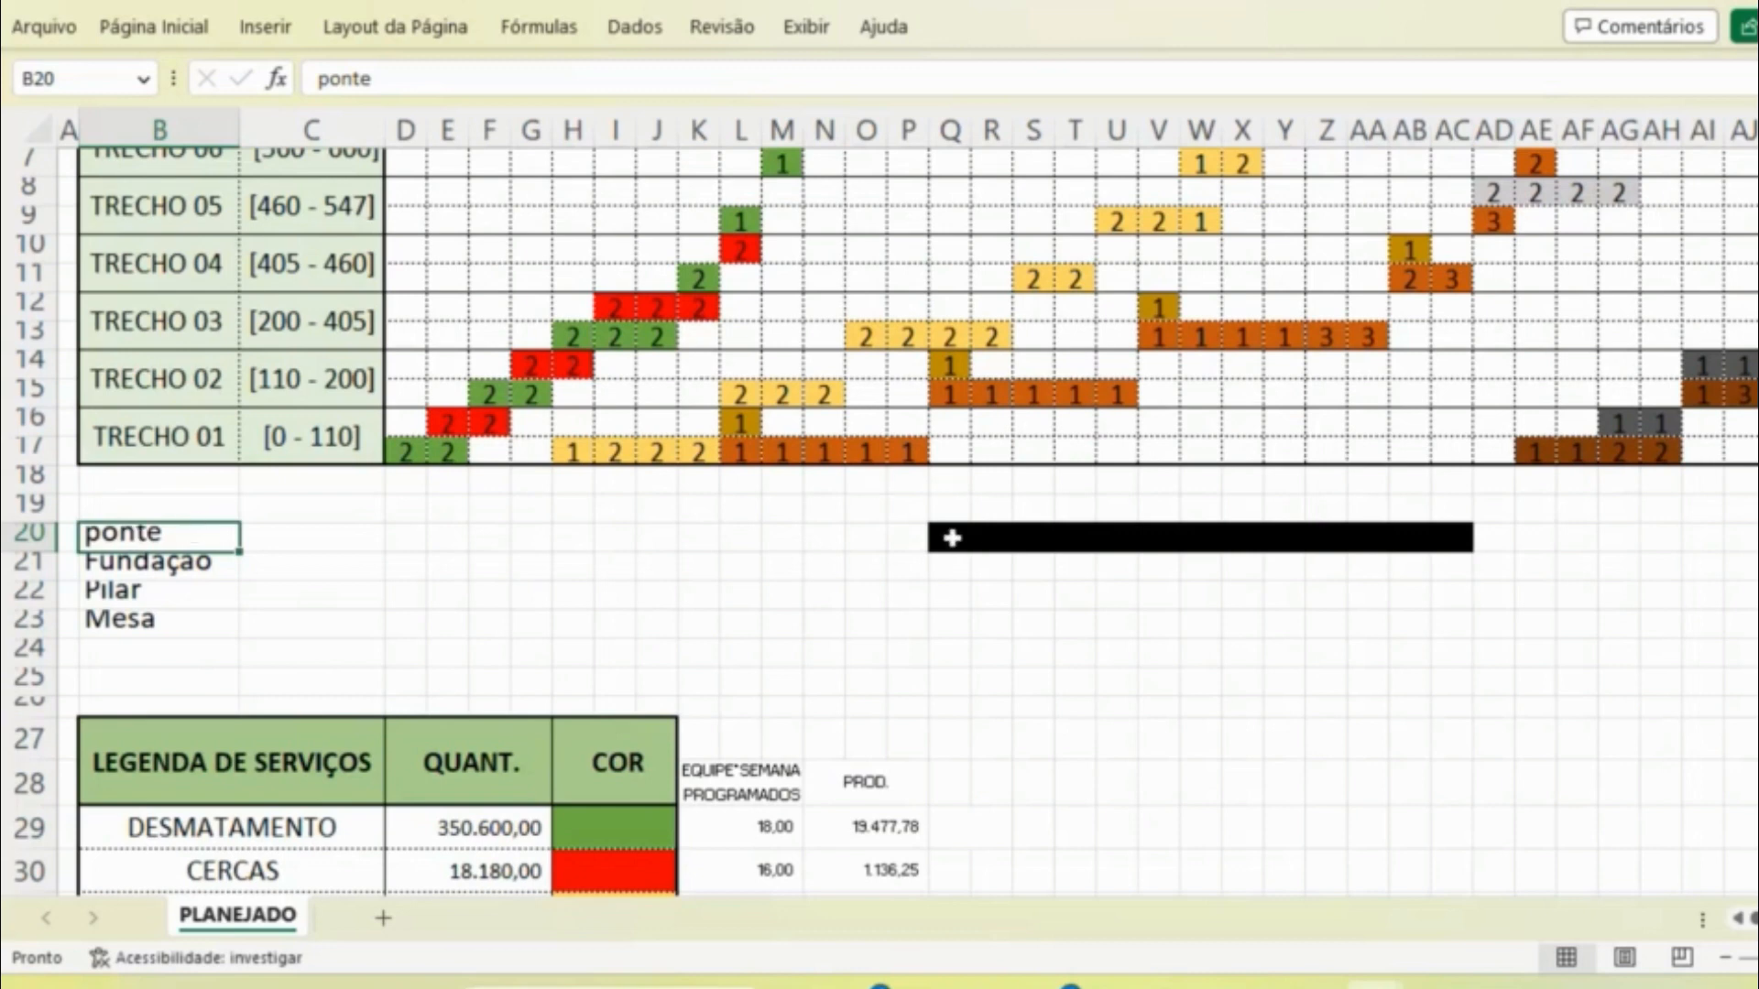
left_click_drag(949, 540, 1447, 544)
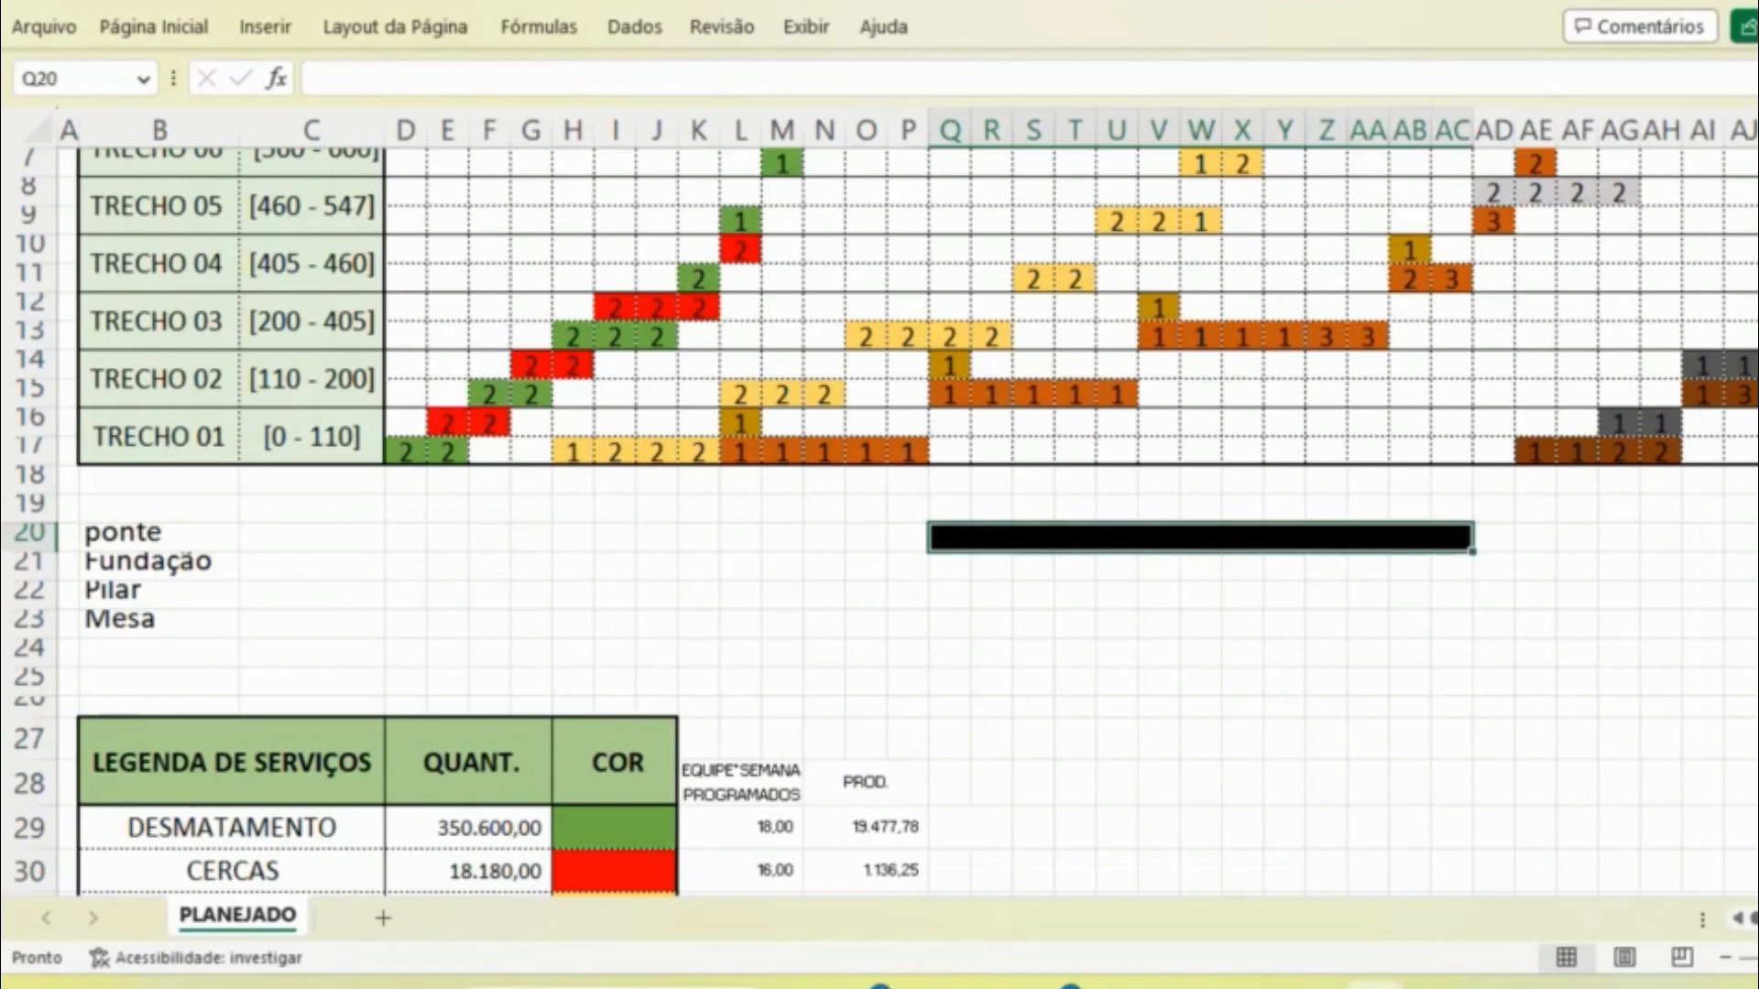
scroll(1671, 171, "up", 1)
scroll(1228, 322, "up", 2)
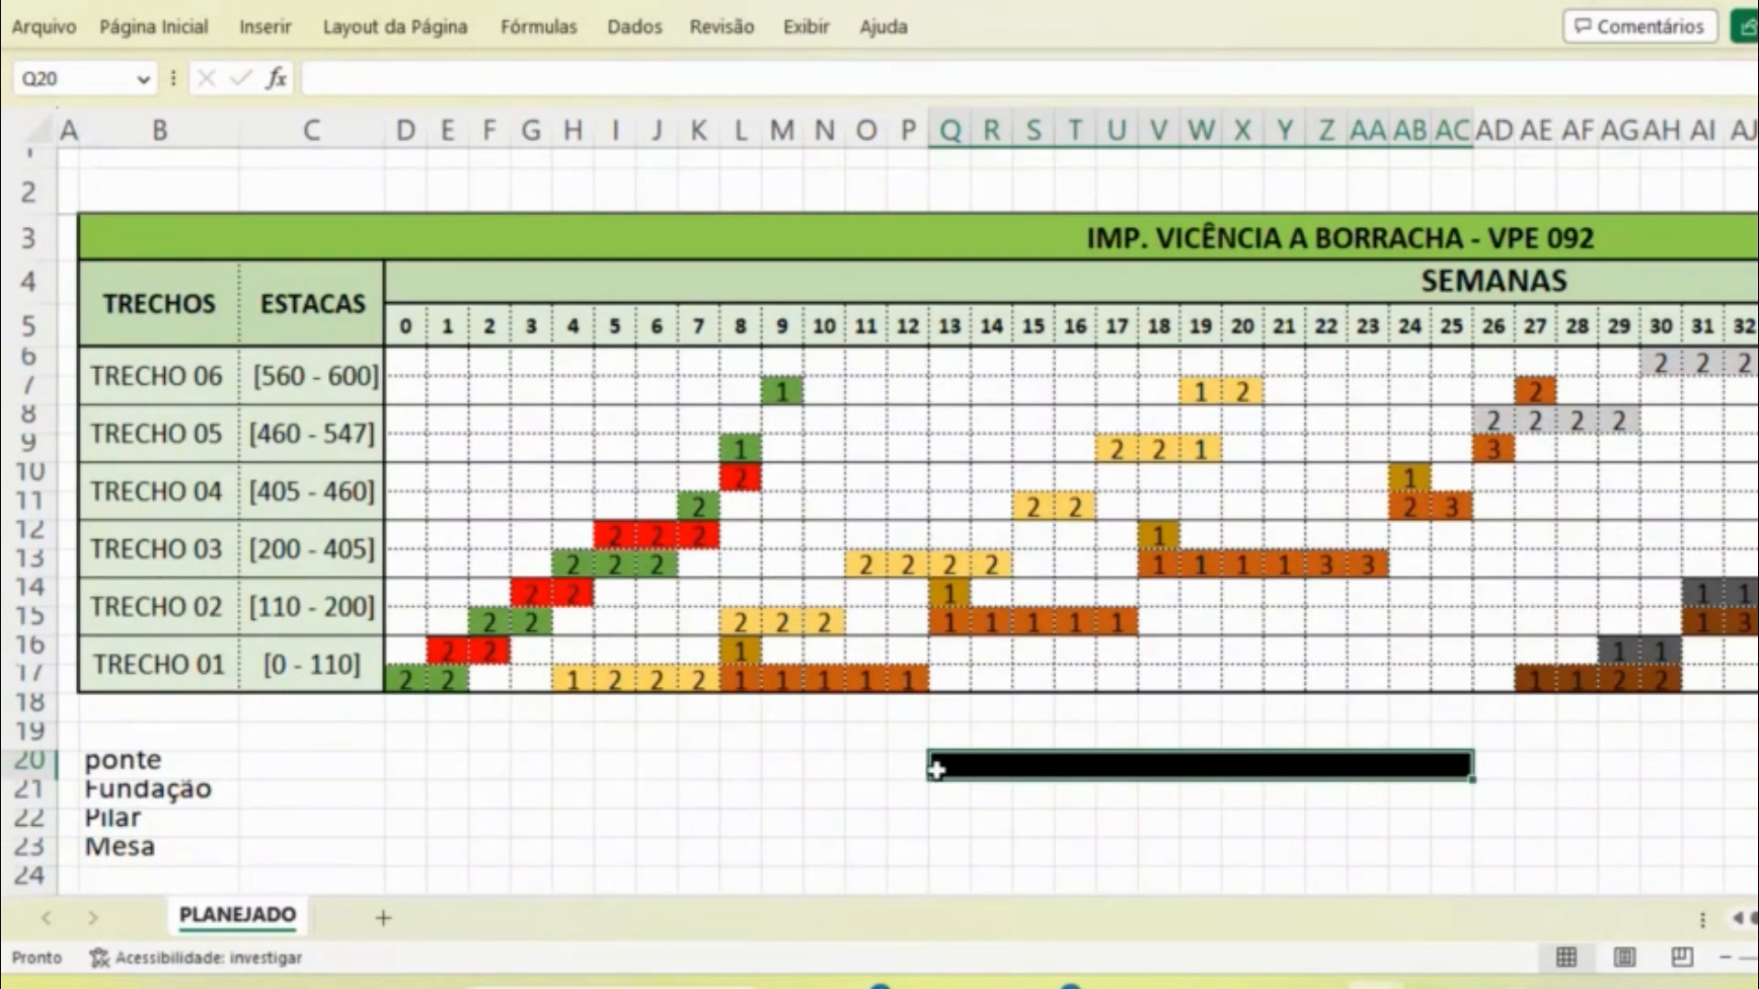
- Hide the stage rows 21 to 23 beneath the ponte row, and undo the hiding
left_click_drag(27, 789, 28, 847)
right_click(28, 846)
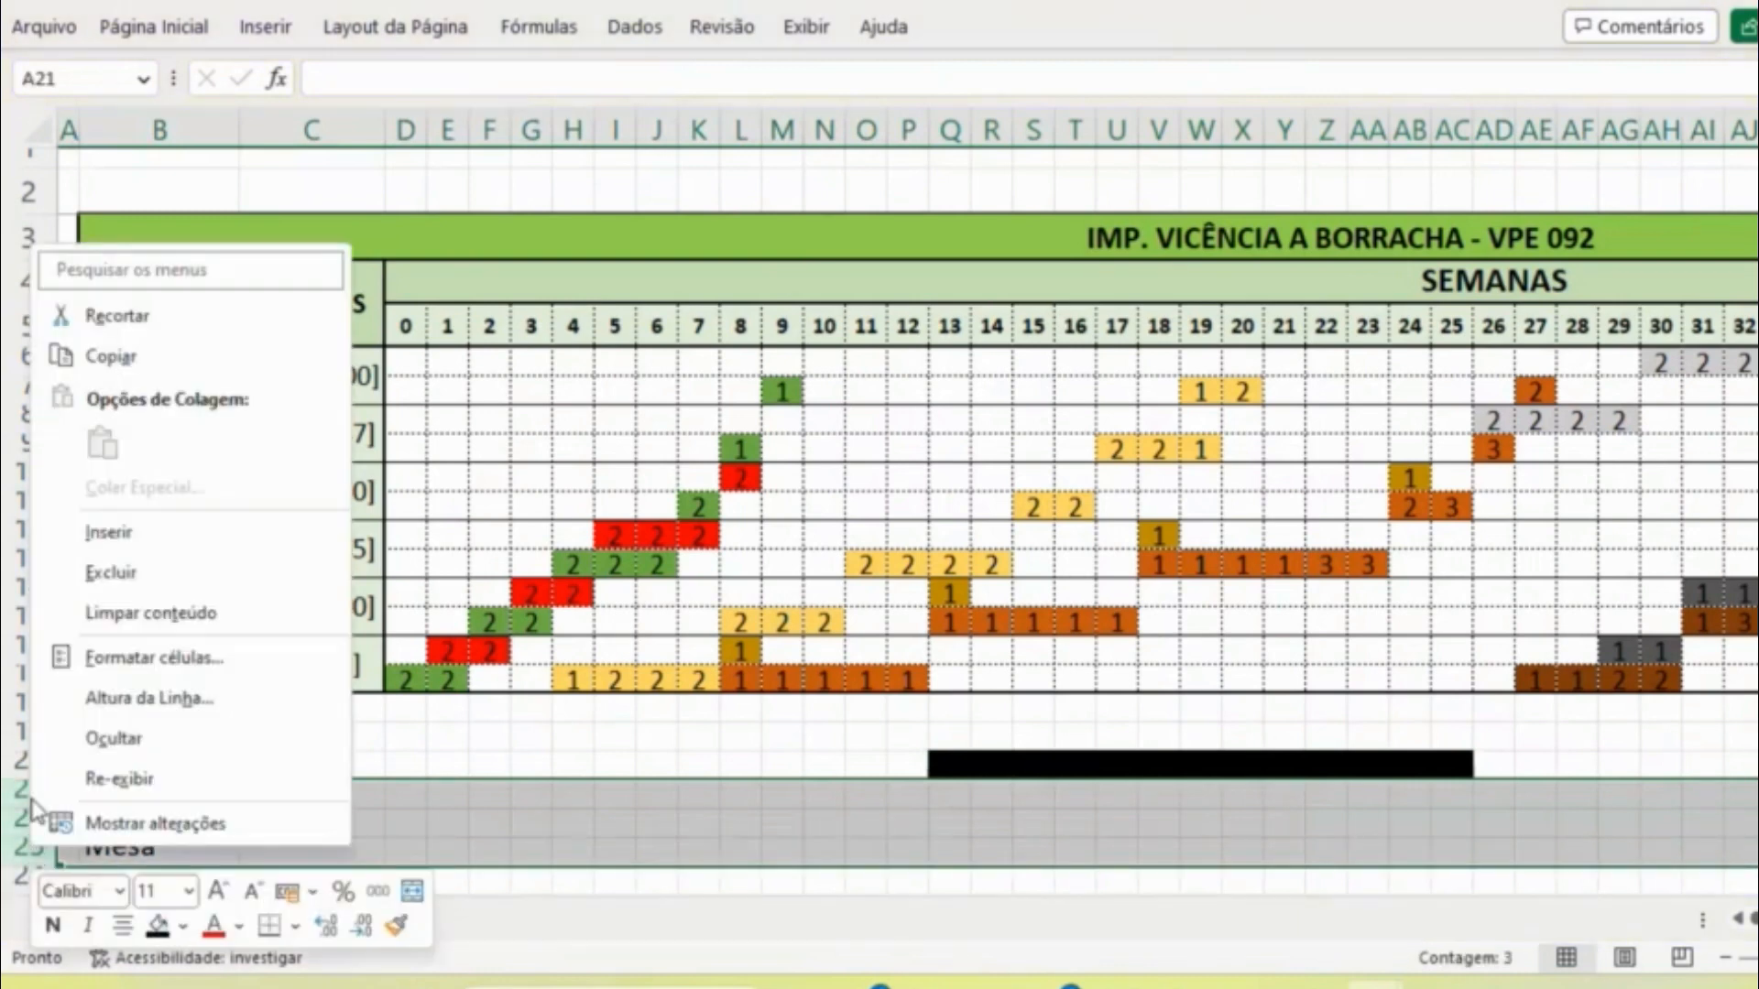
left_click(151, 744)
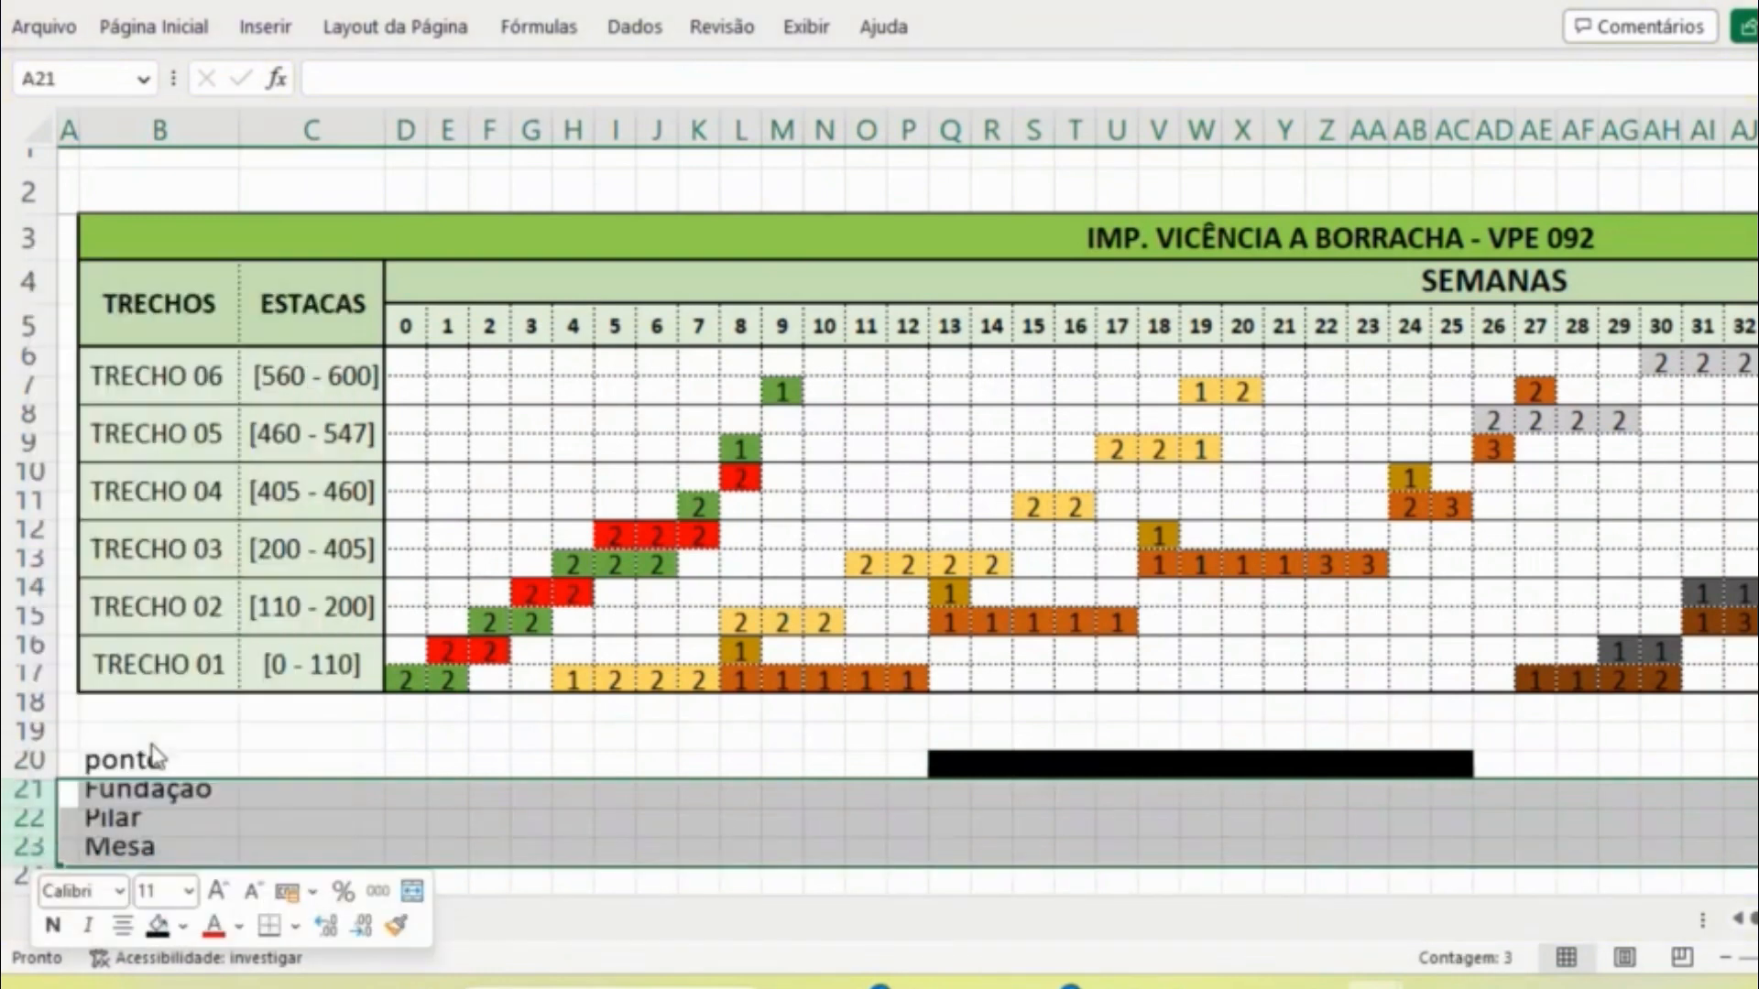
left_click(261, 730)
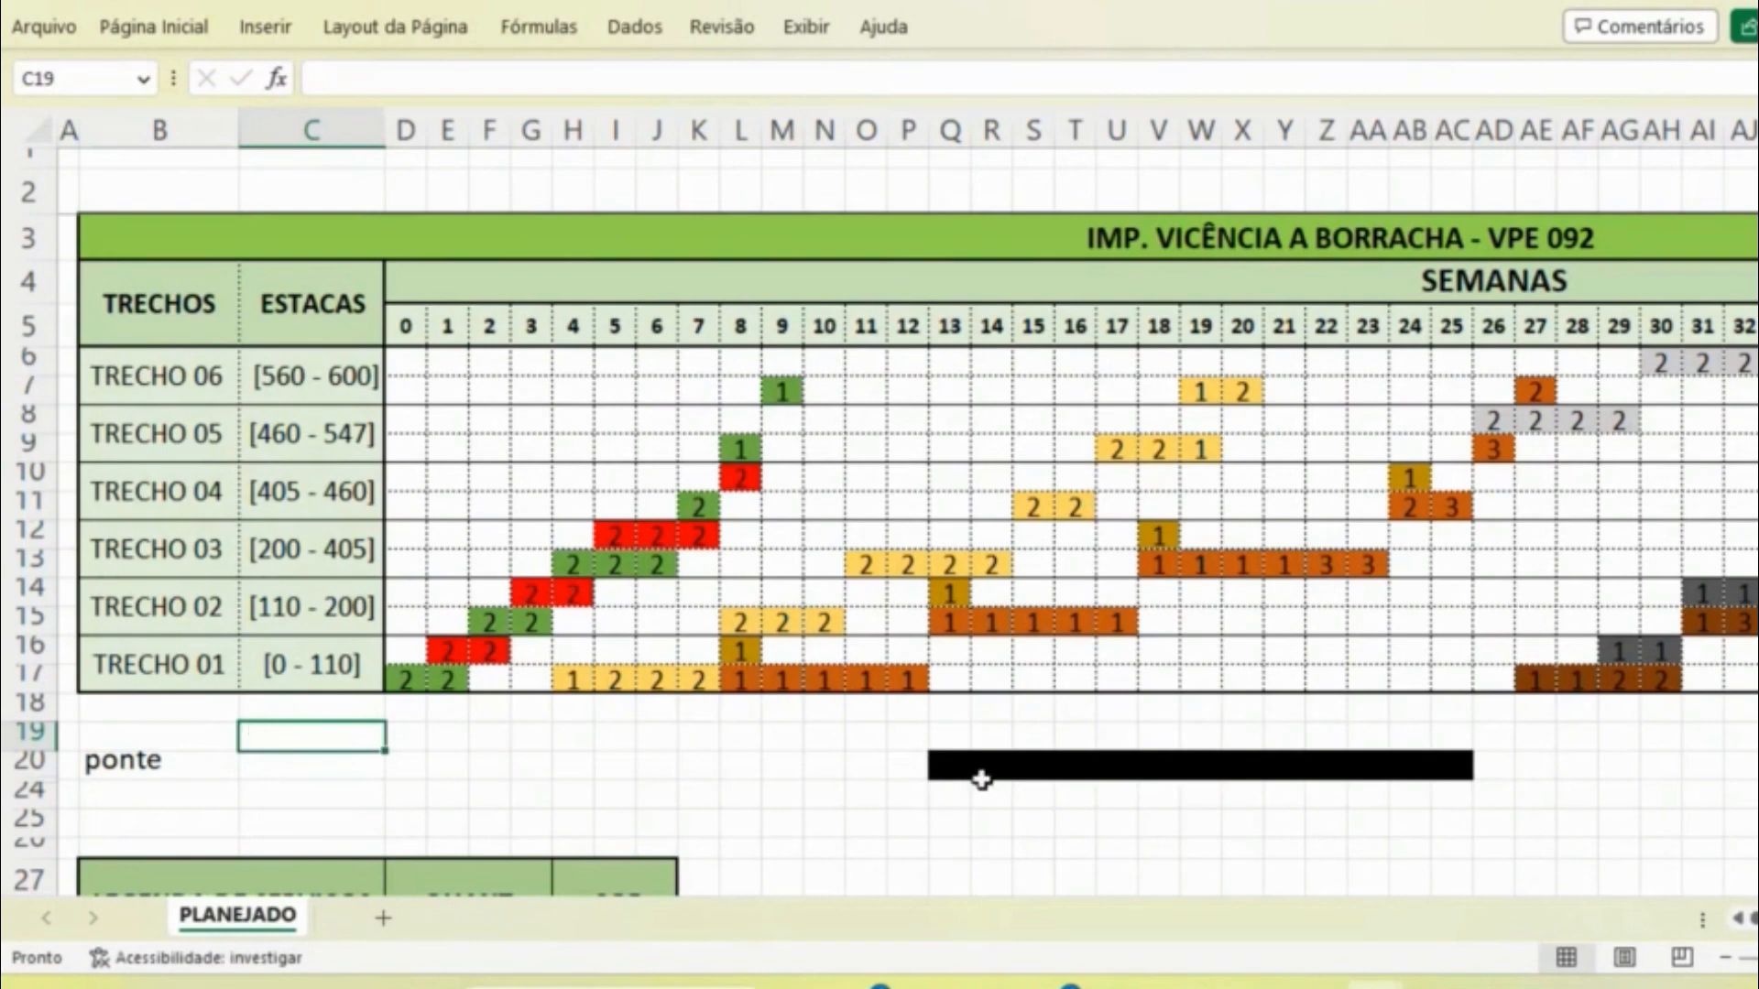
left_click_drag(953, 765, 1457, 765)
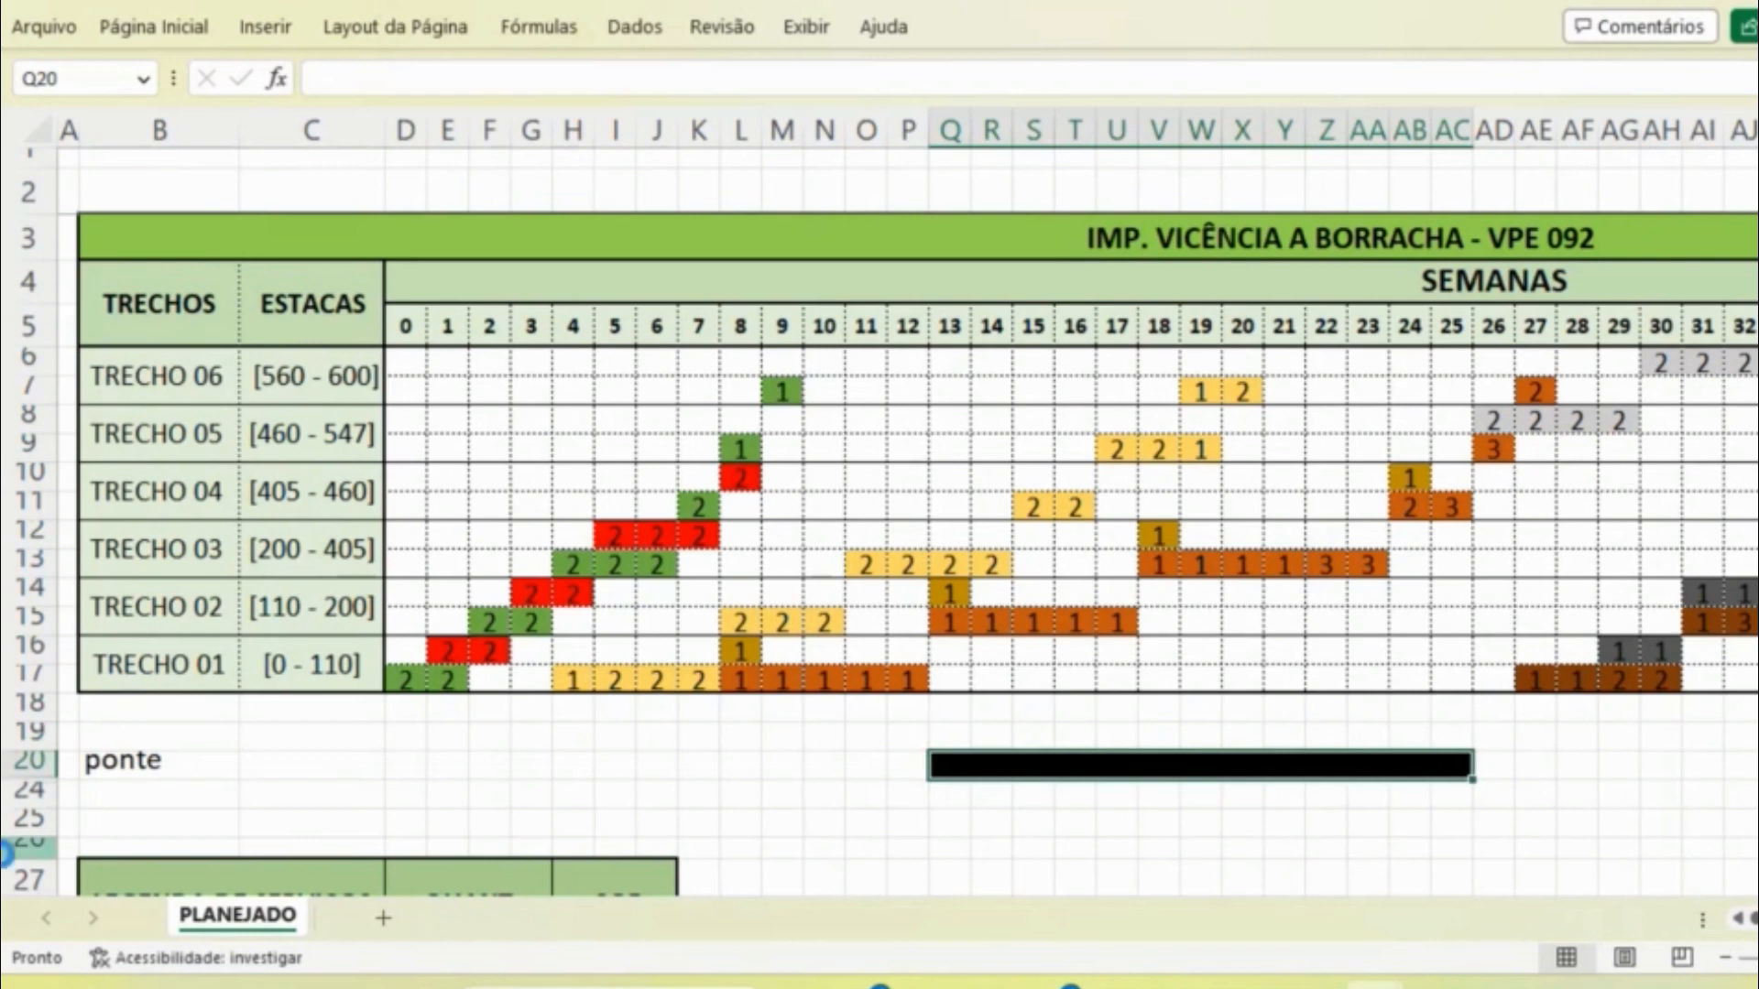
key("ctrl+z")
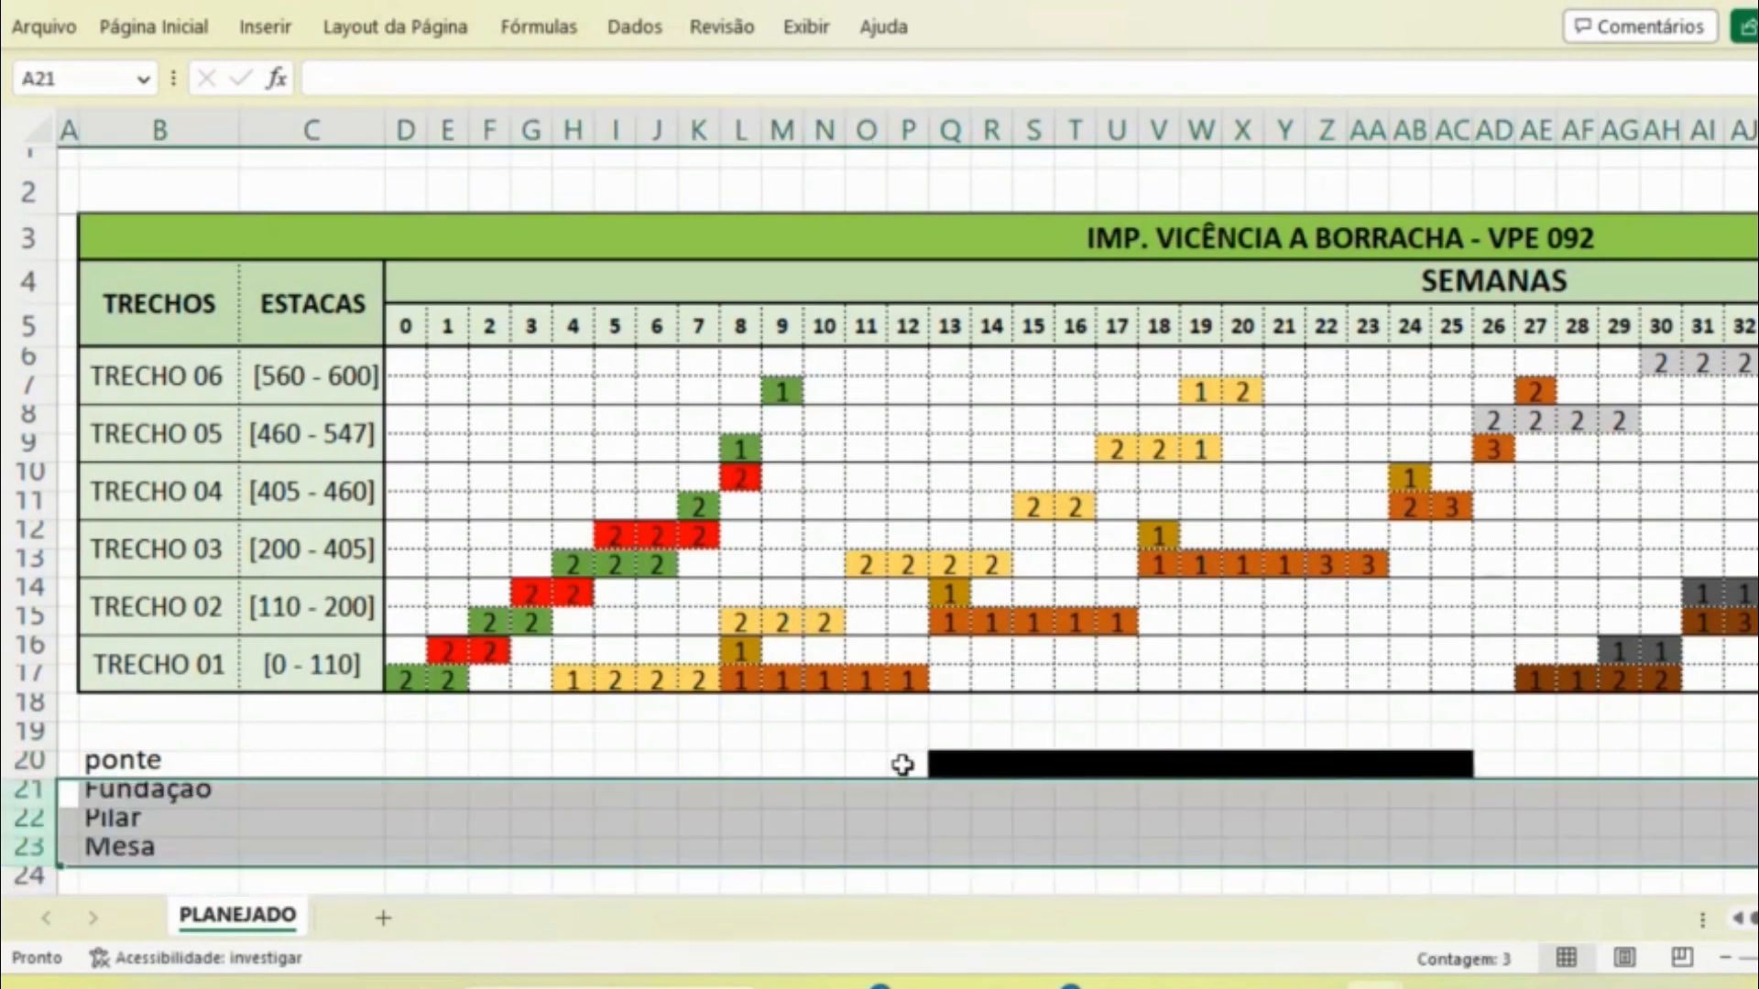
left_click_drag(904, 765, 906, 765)
key("shift+Right")
key("shift+Right")
key("shift+Right")
key("shift+Right")
key("shift+Right")
key("shift+Right")
key("shift+Right")
key("shift+Right")
key("shift+Right")
key("shift+Right")
key("shift+Right")
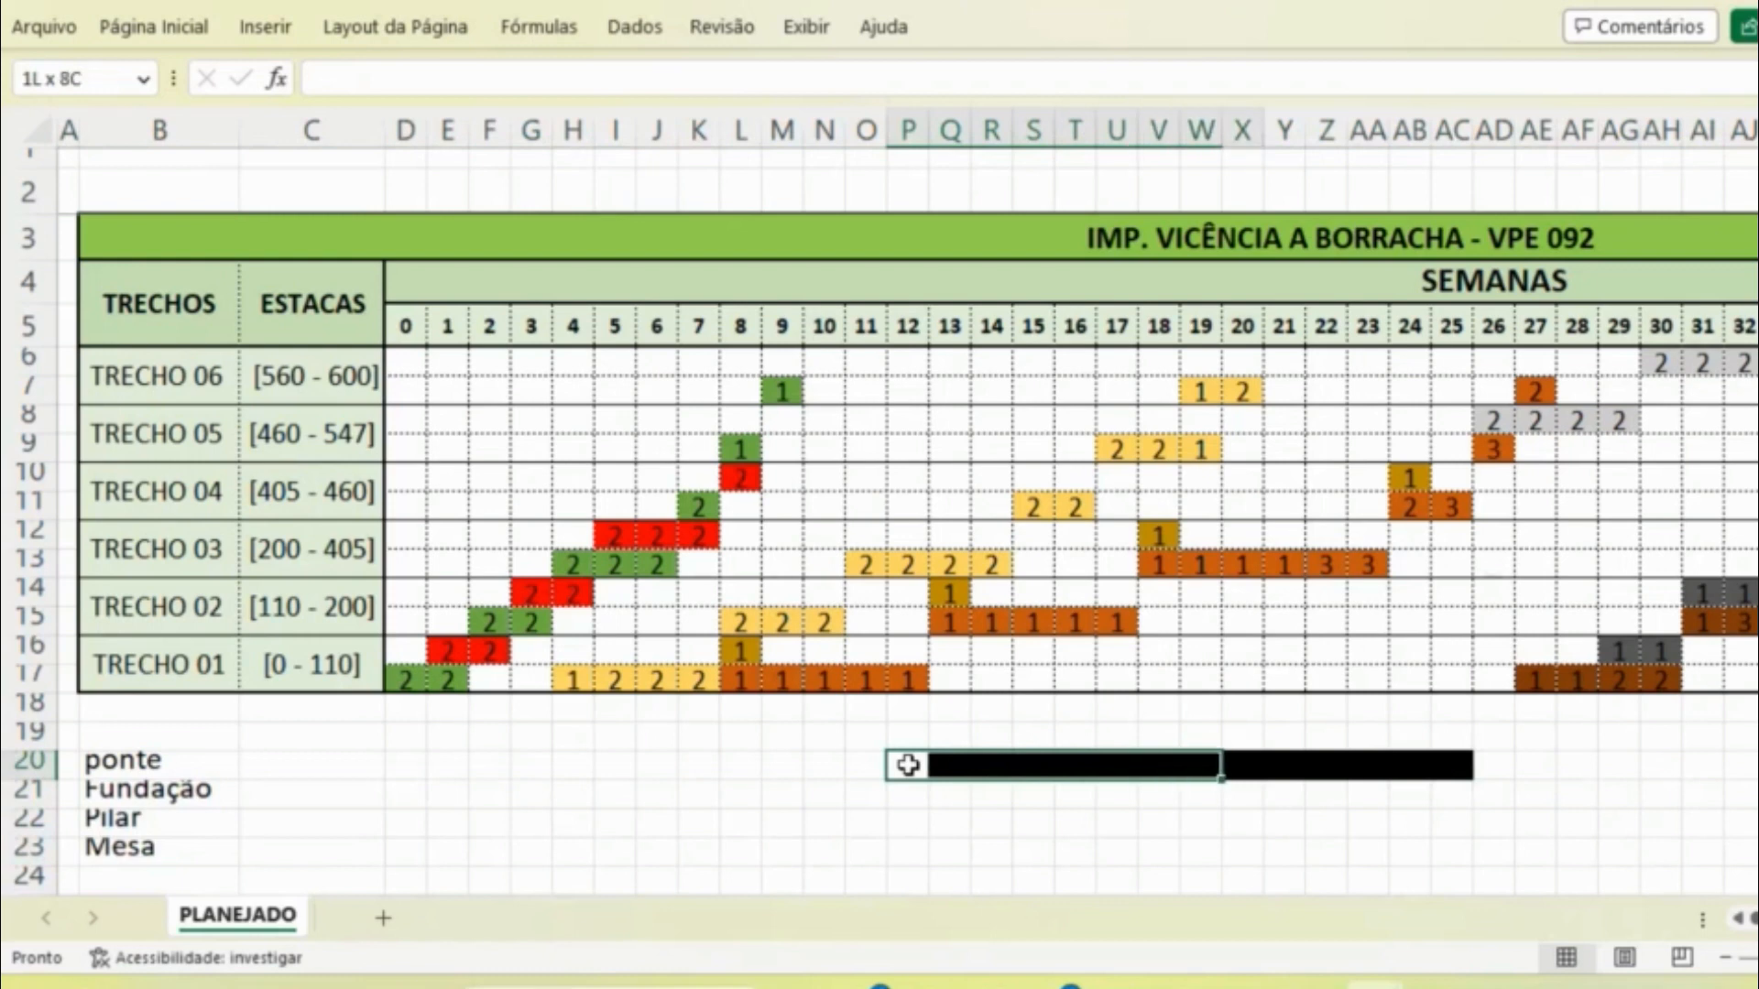
key("shift+Right")
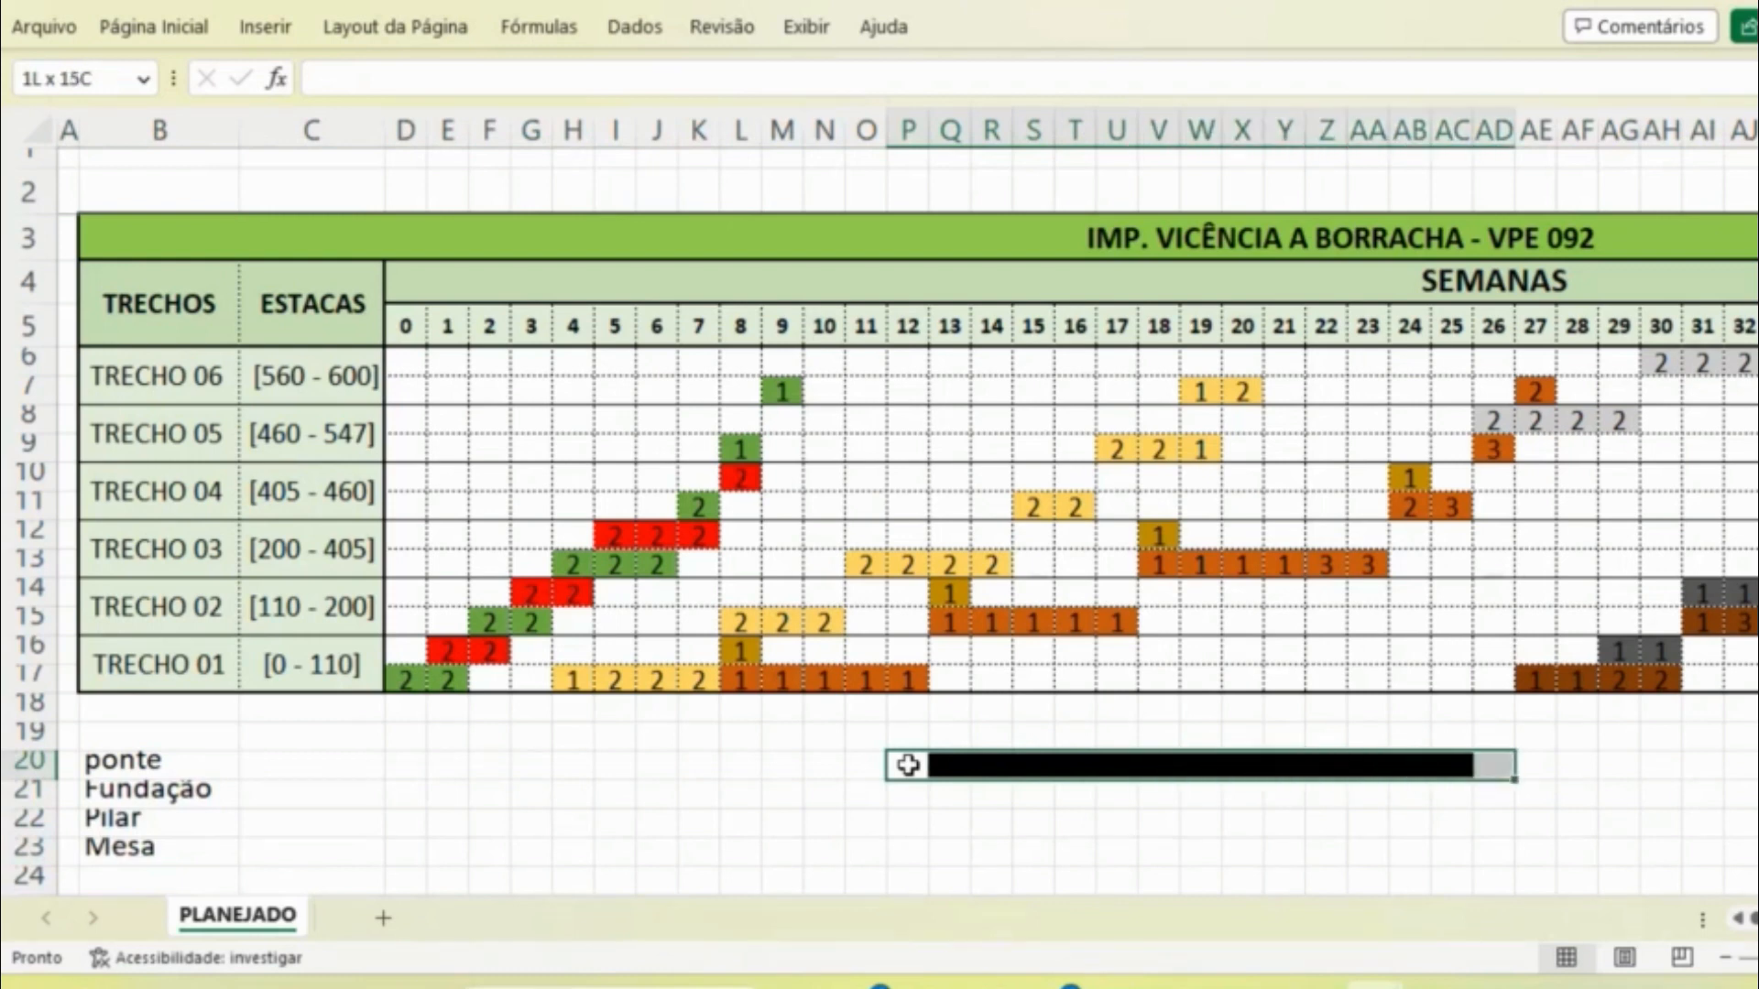
key("Down")
key("shift+Right")
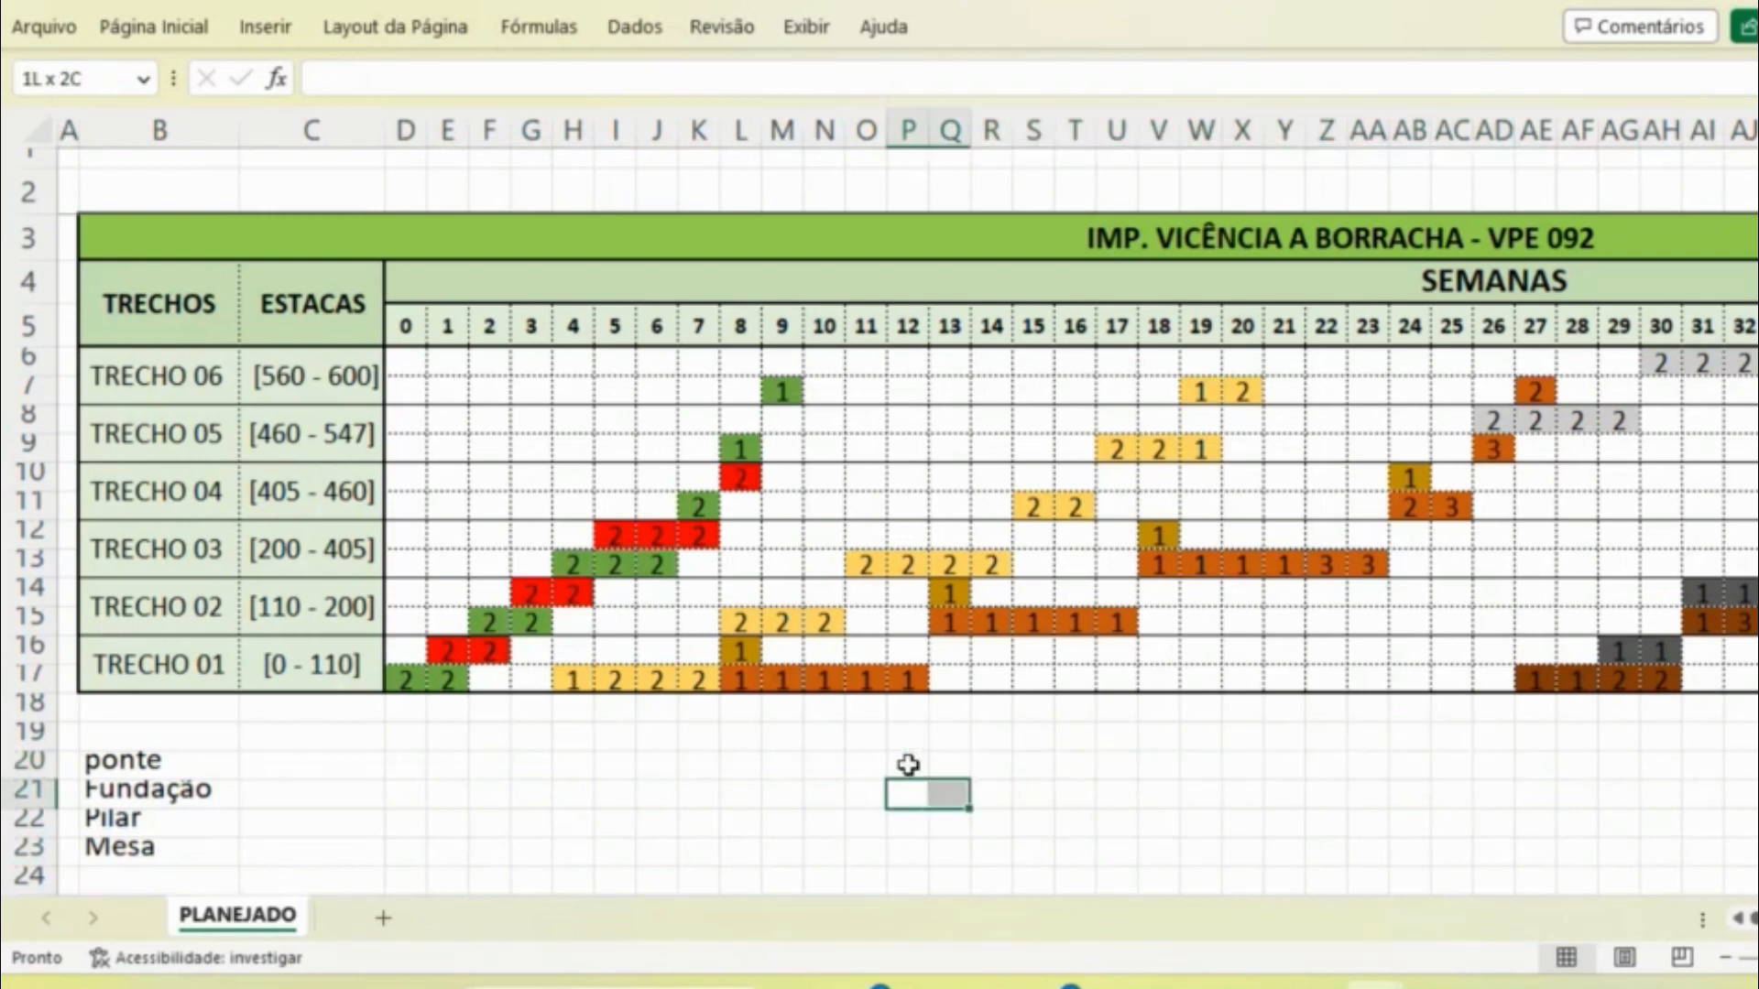
key("ctrl+z")
key("Down")
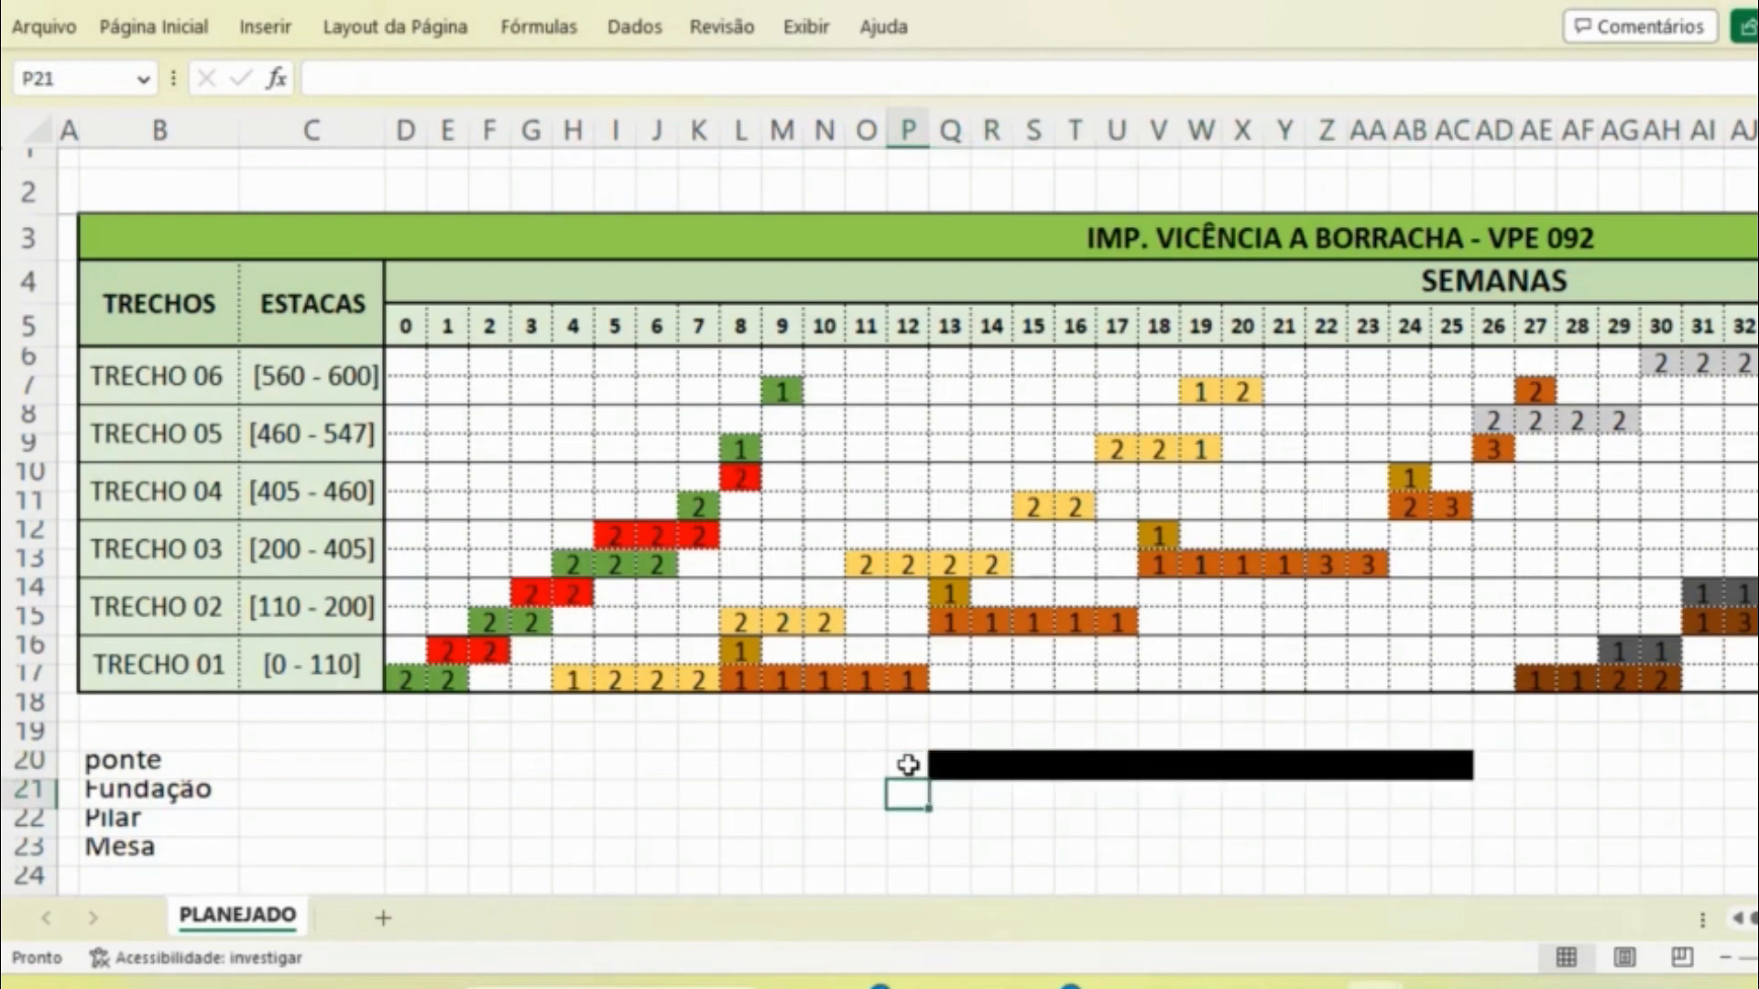
- Remove the black bar from the ponte row, across cells P20 to AC20
key("Right")
key("Up")
key("Left")
key("shift+Right")
key("shift+Right")
key("shift+Right")
key("shift+Right")
key("shift+Right")
key("shift+Right")
key("shift+Right")
key("shift+Right")
key("shift+Right")
key("shift+Right")
key("shift+Right")
key("shift+Right")
key("shift+Right")
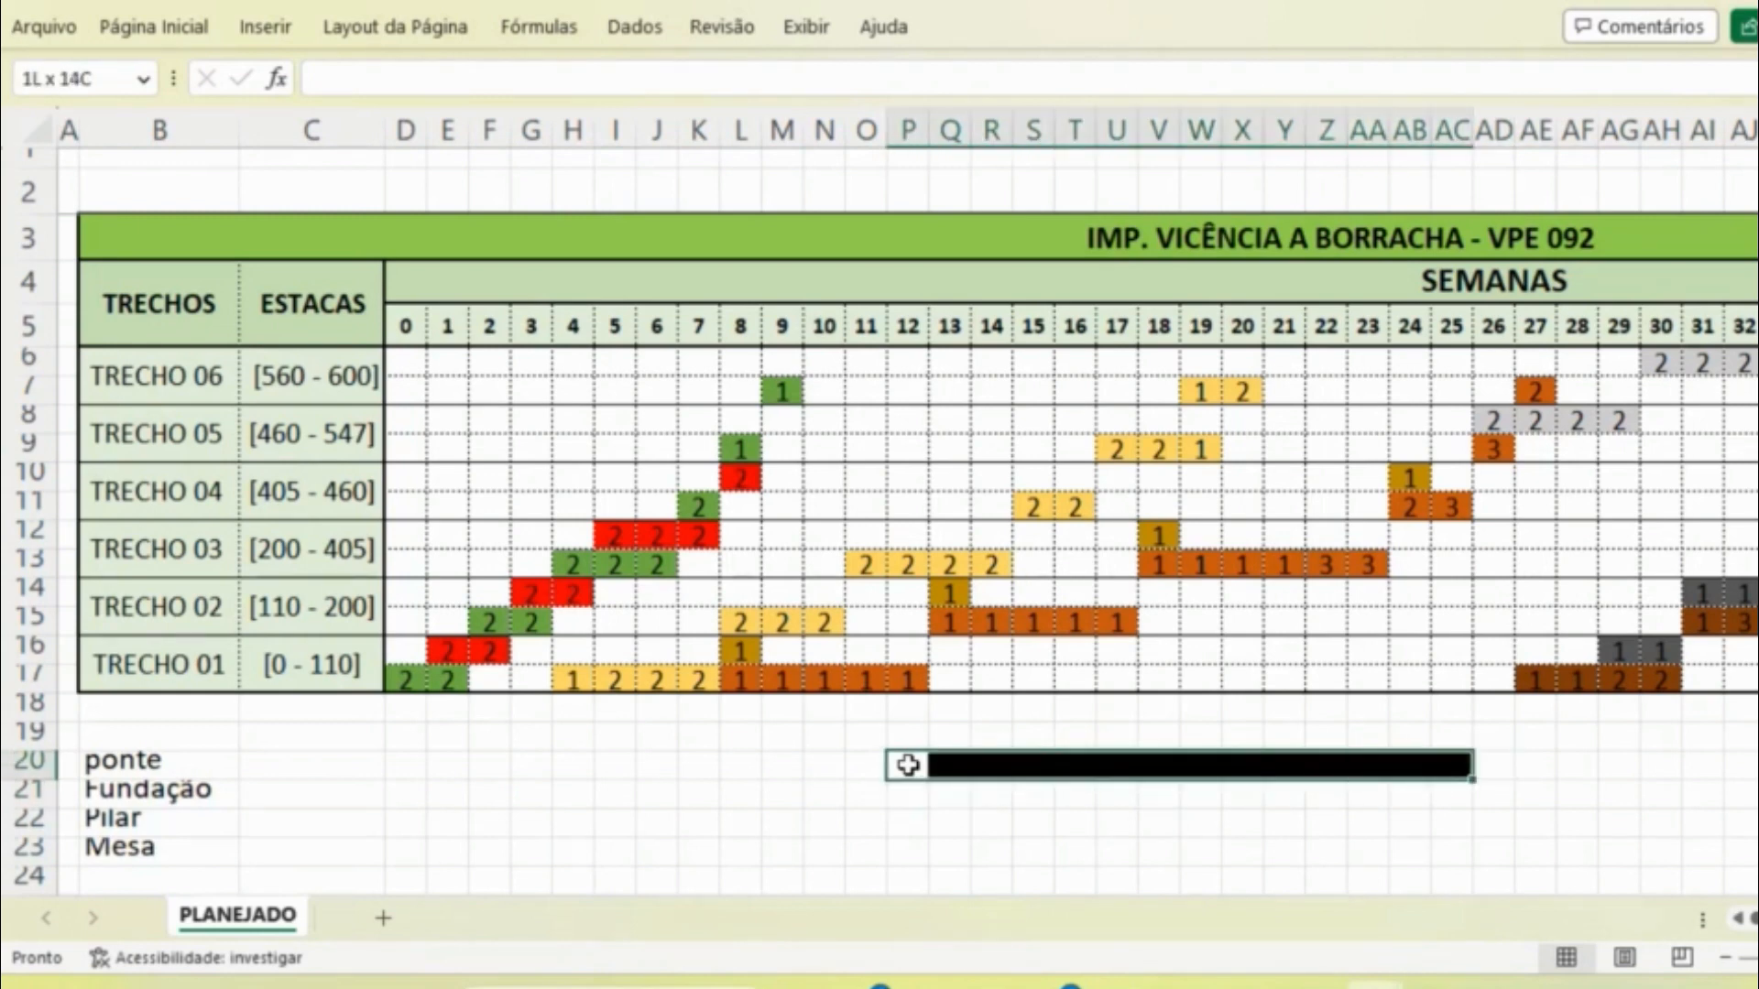
key("Delete")
- Fill cells Q21 to S21 in the Fundação row with blue, marking weeks 13 to 15
key("Right")
key("Down")
key("shift+Right")
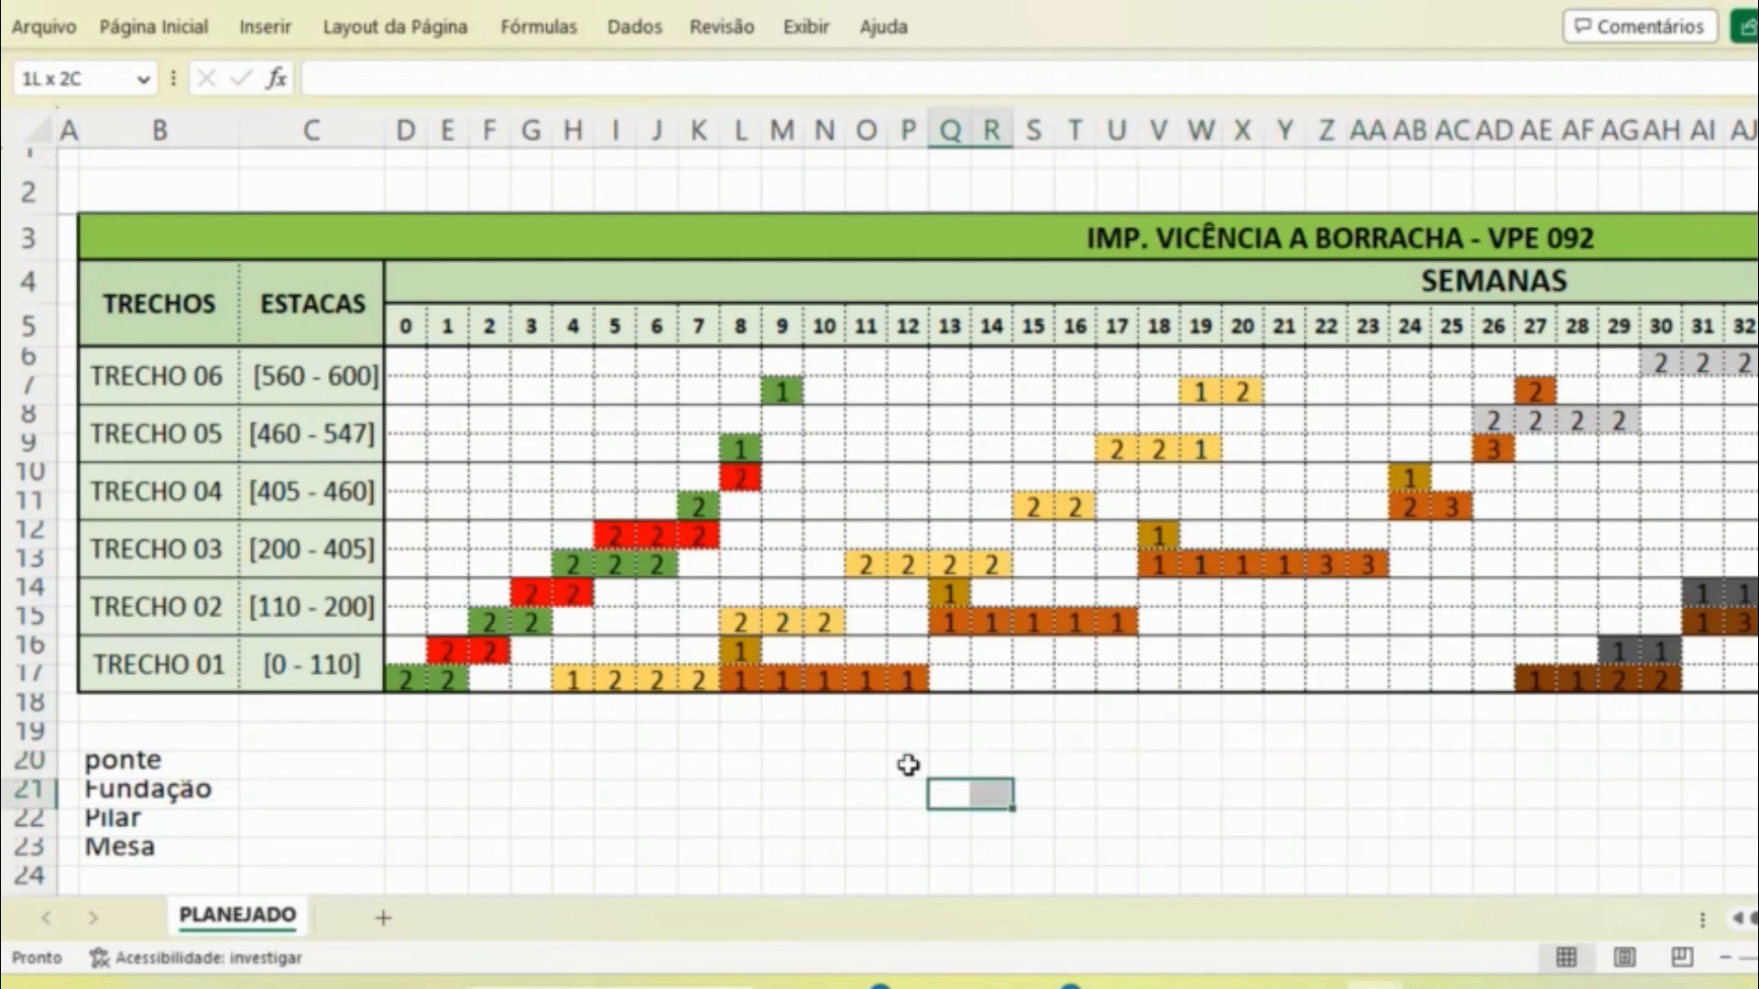
key("shift+Right")
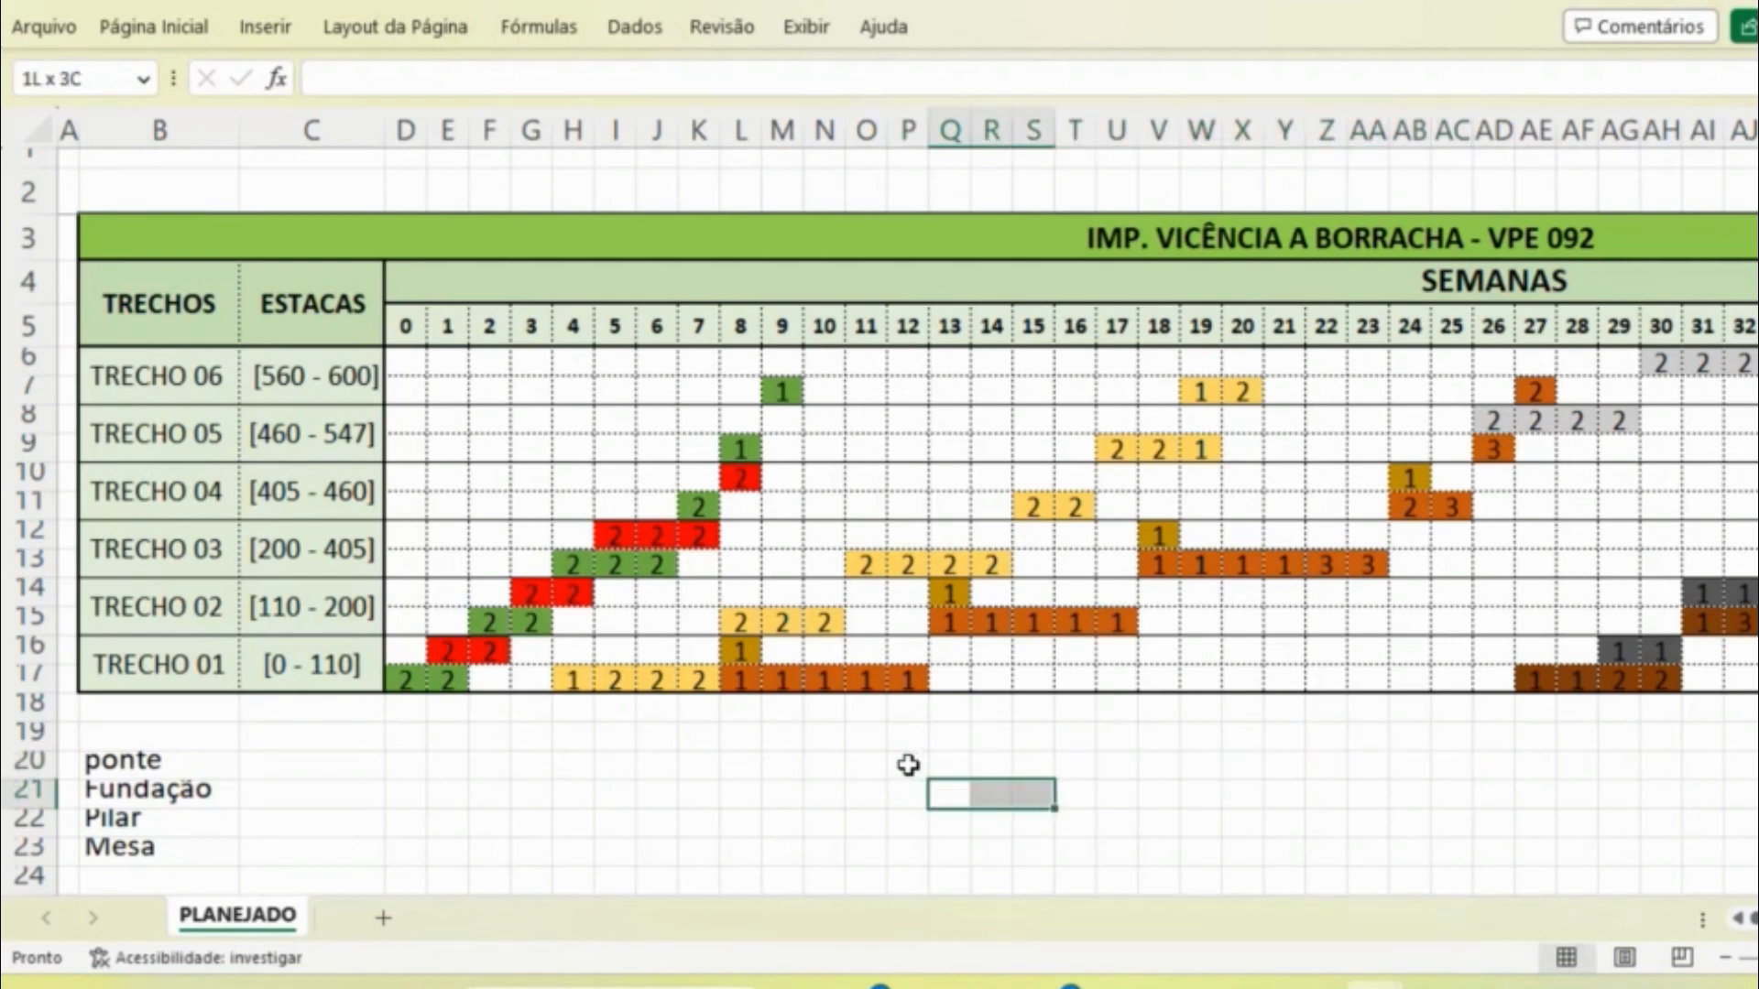
left_click(183, 27)
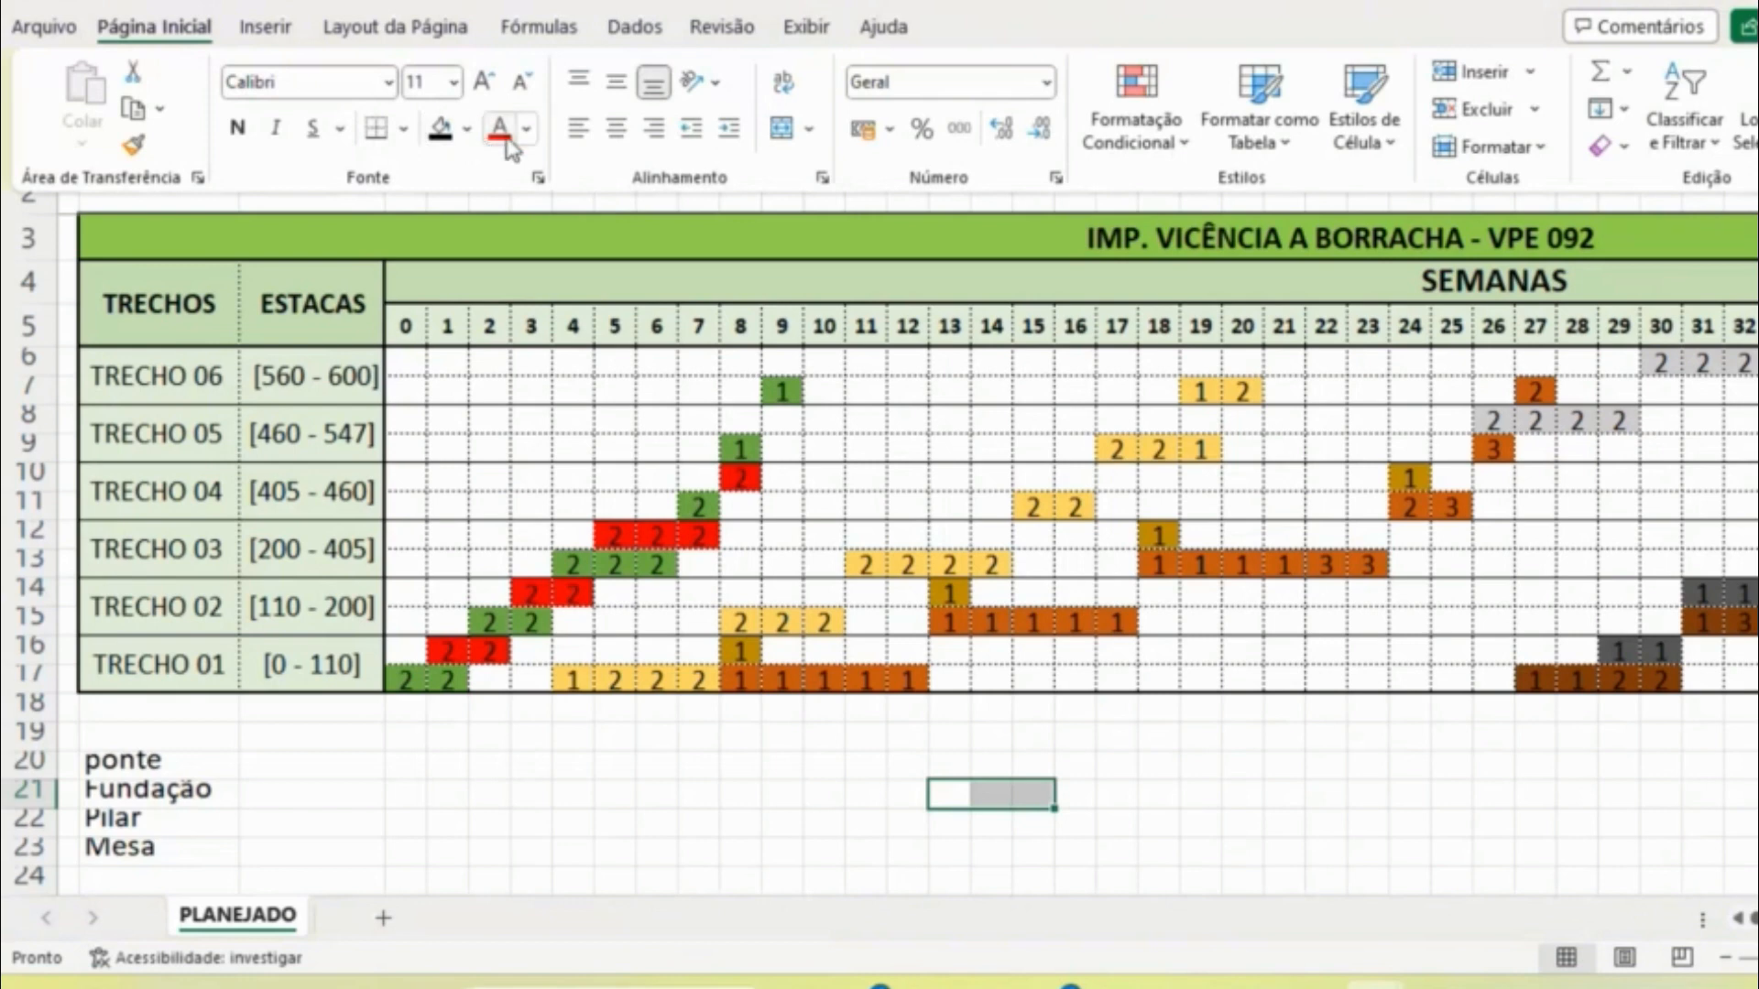
left_click(468, 130)
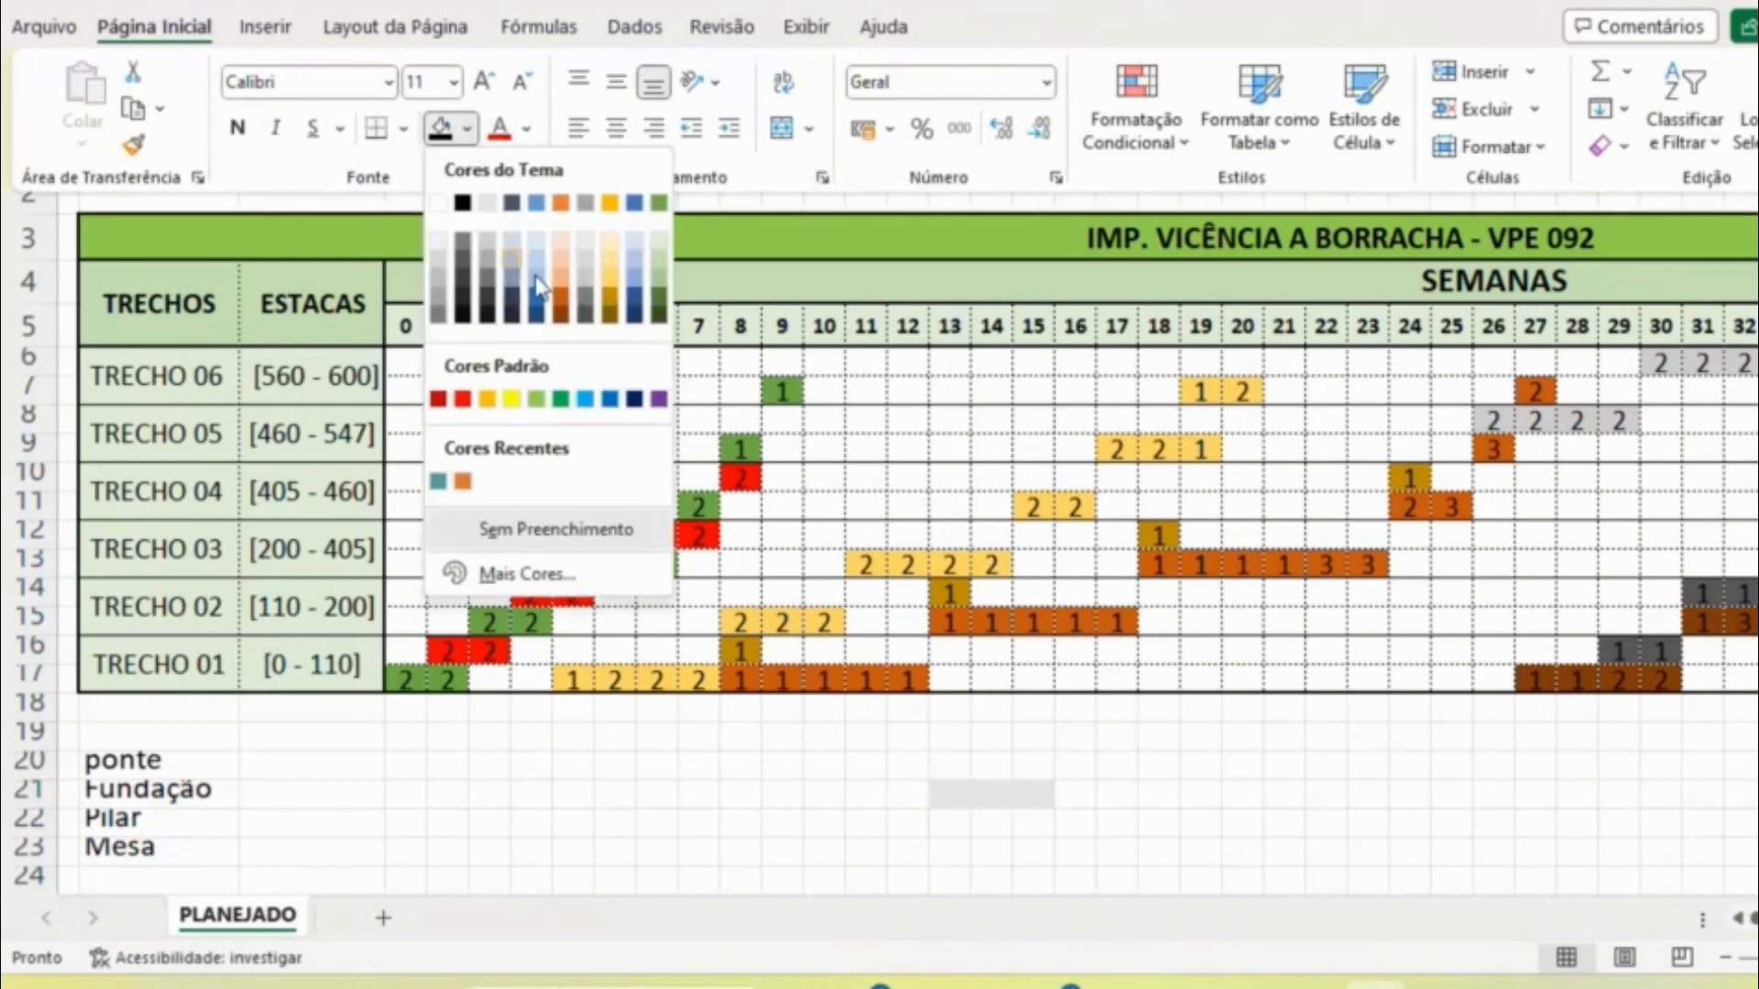
left_click(538, 303)
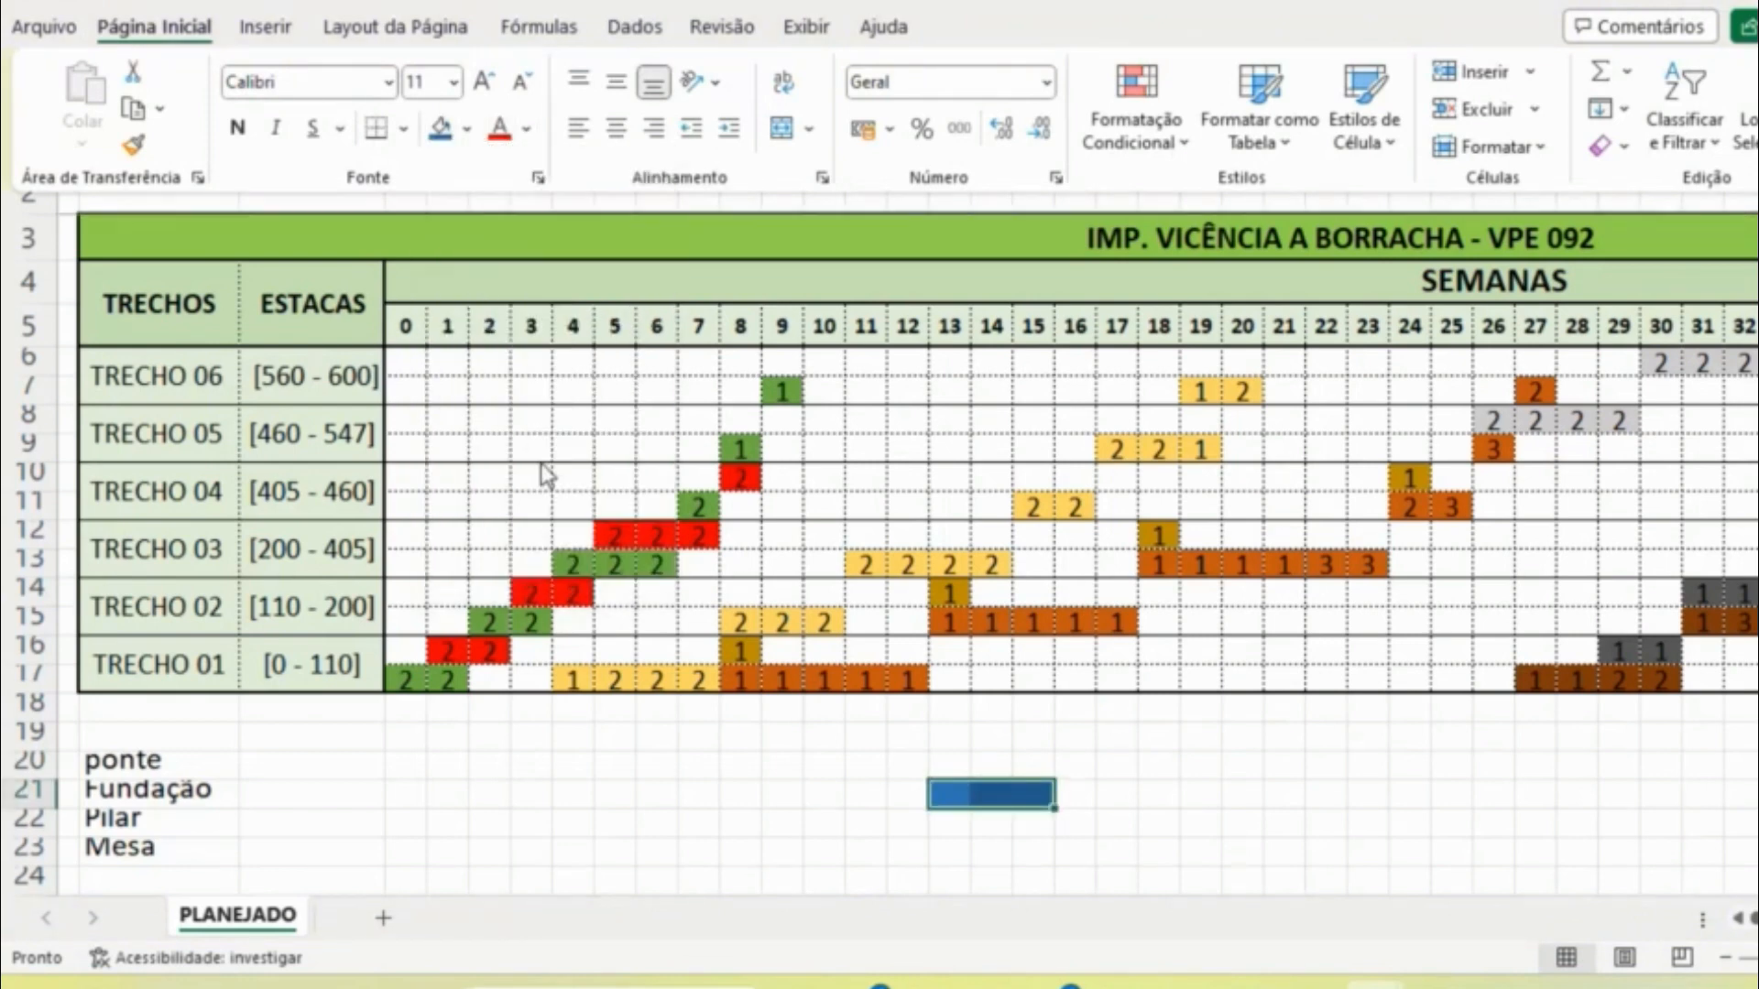
left_click(950, 813)
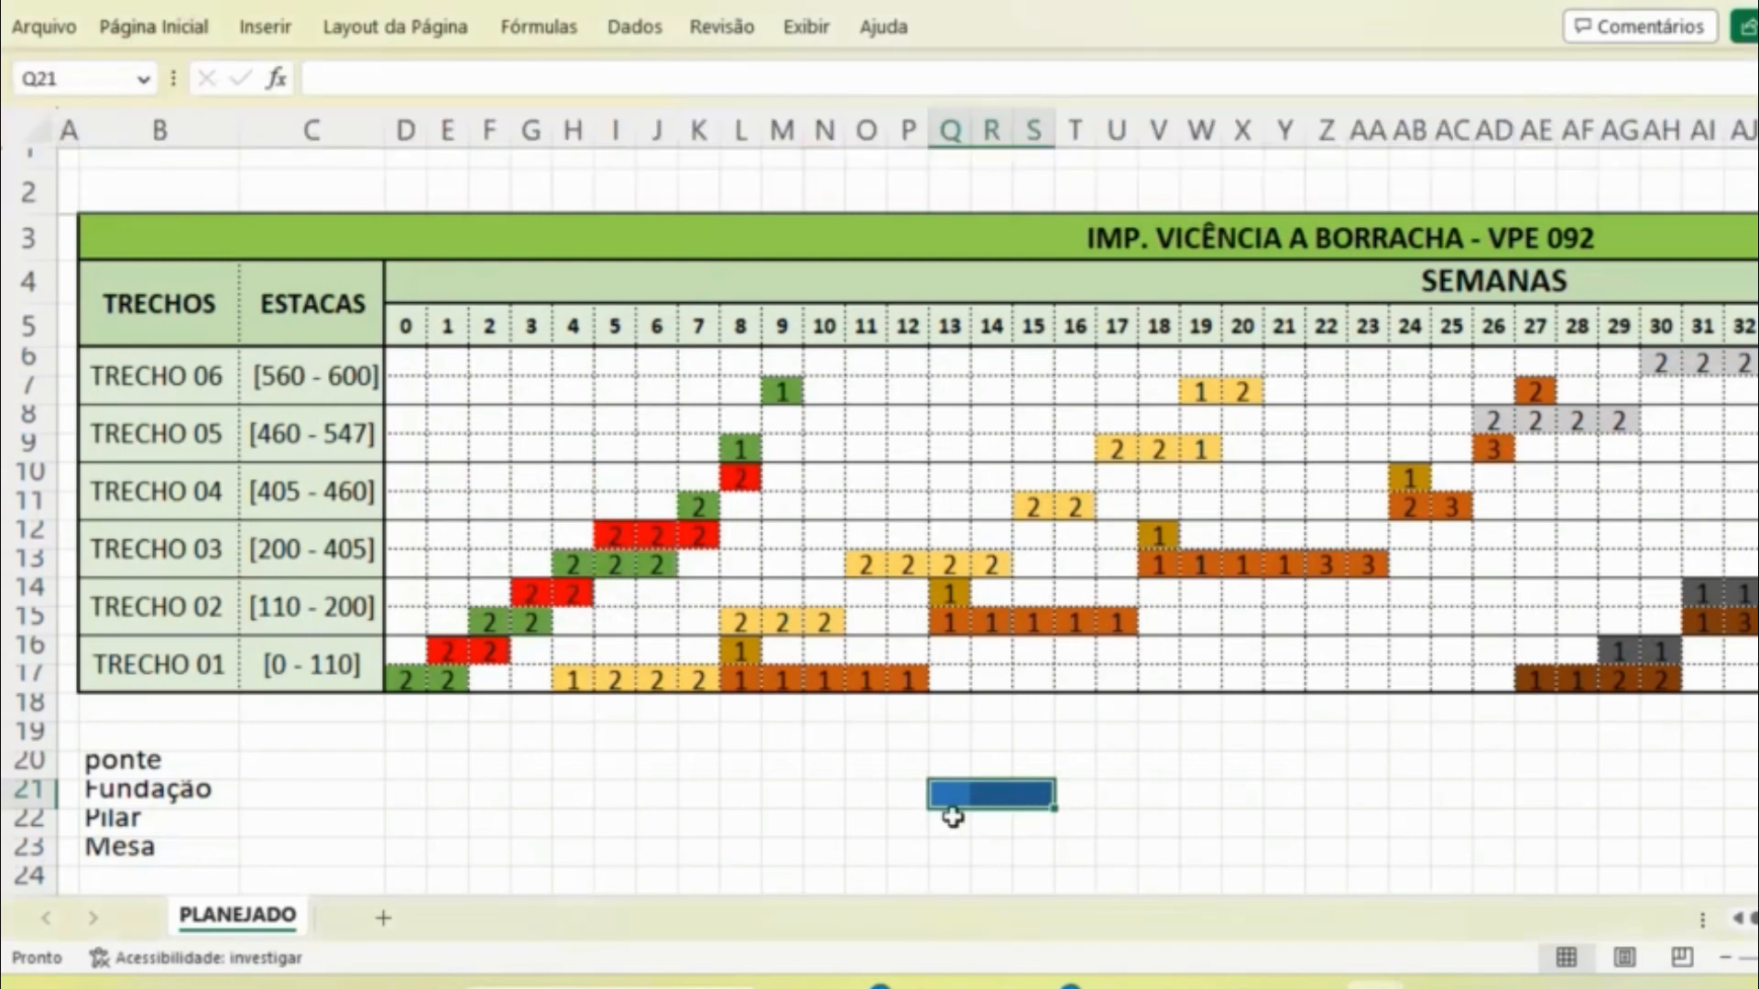
- Fill cells T22 to X22 in the Pilar row with the same blue, marking weeks 16 to 20
left_click(955, 820)
key("Right")
key("Right")
key("Right")
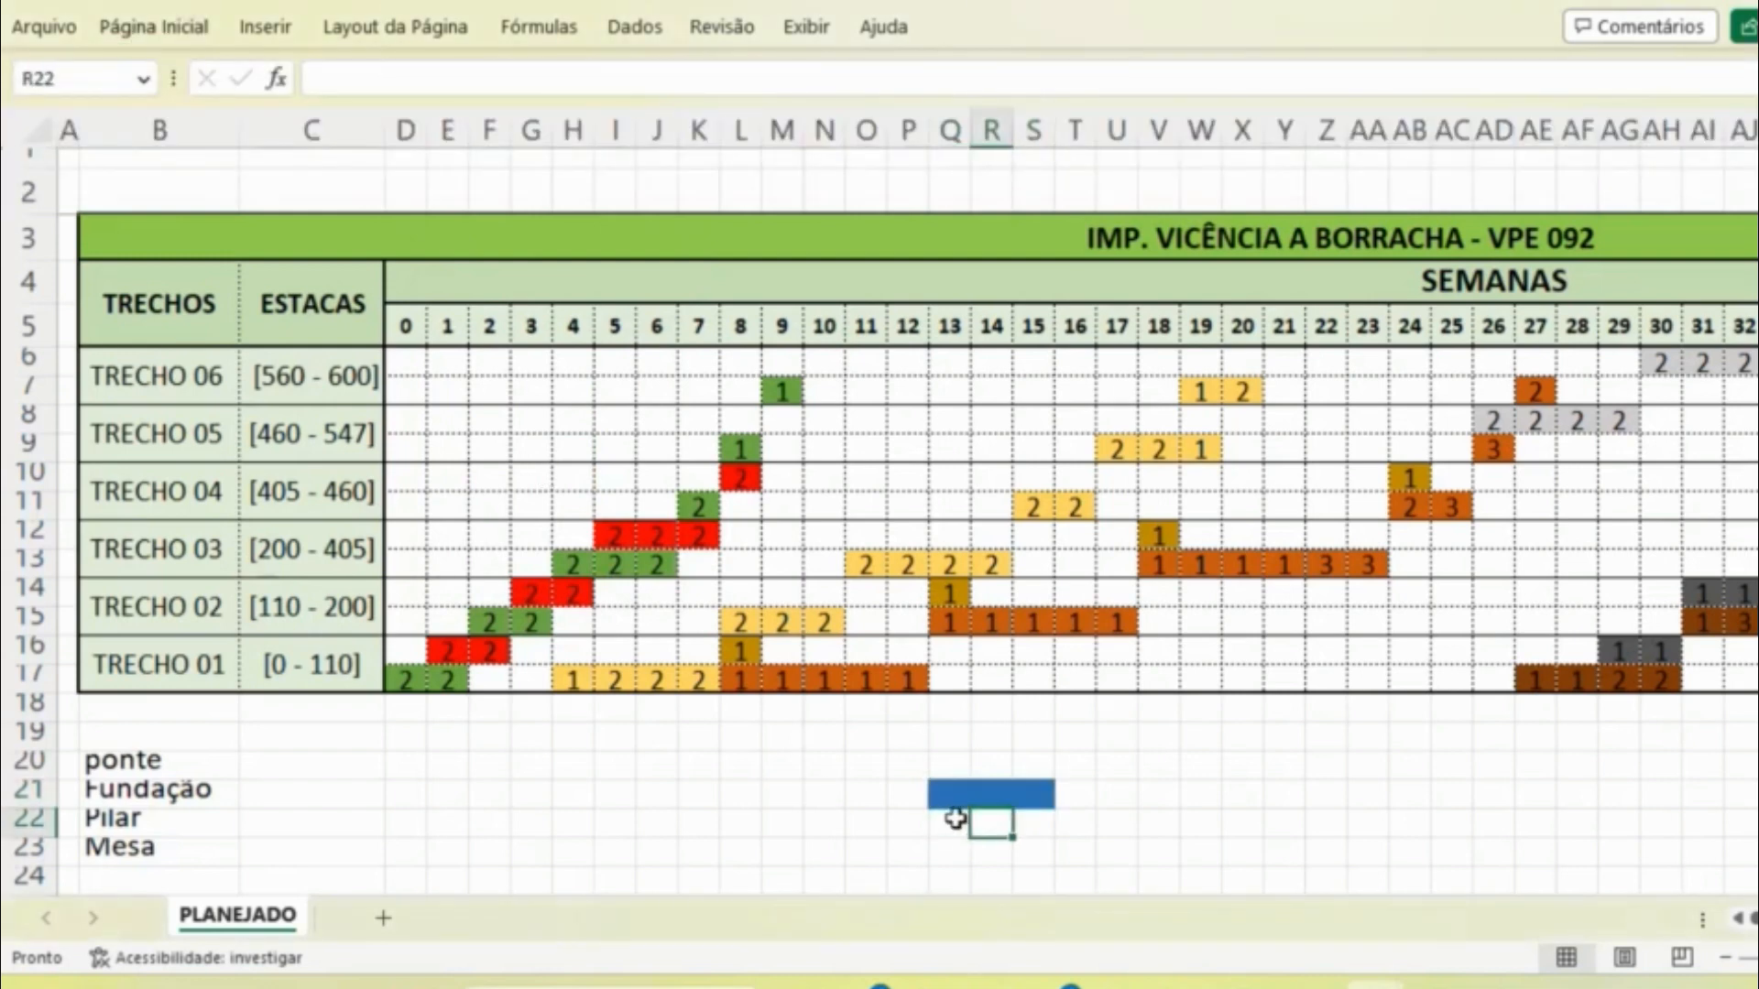
key("shift+Right")
key("shift+Right")
key("shift+Right")
key("shift+Right")
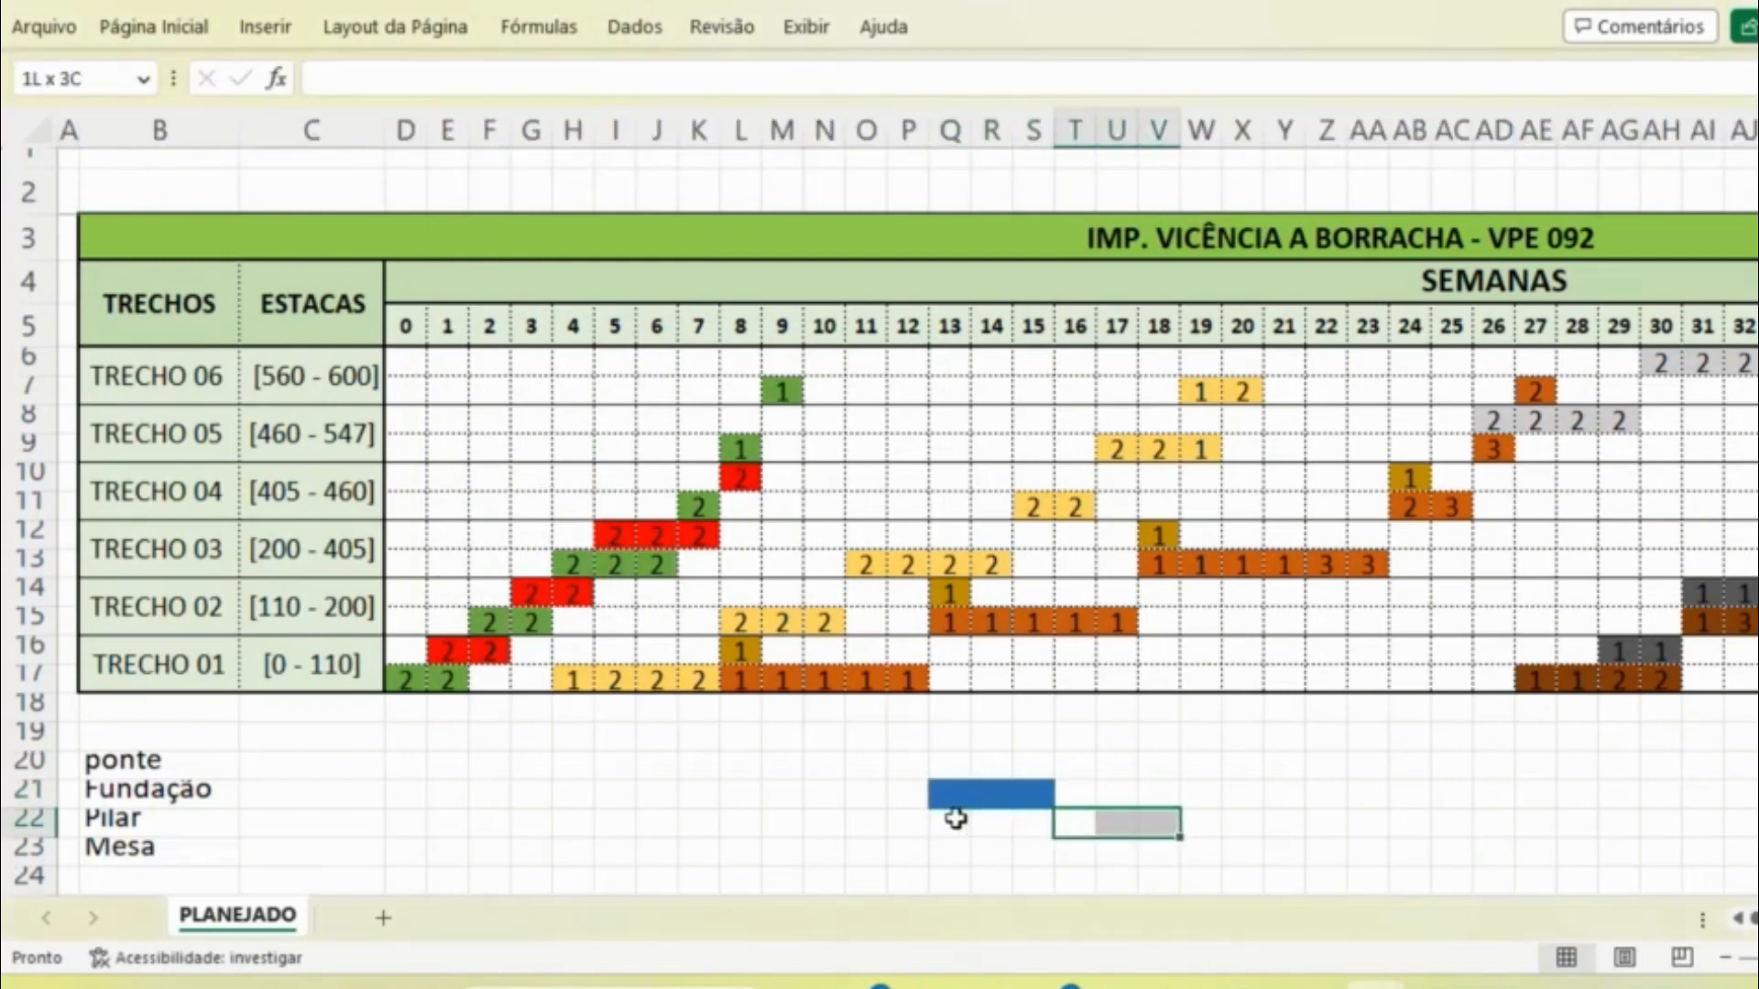
left_click(154, 26)
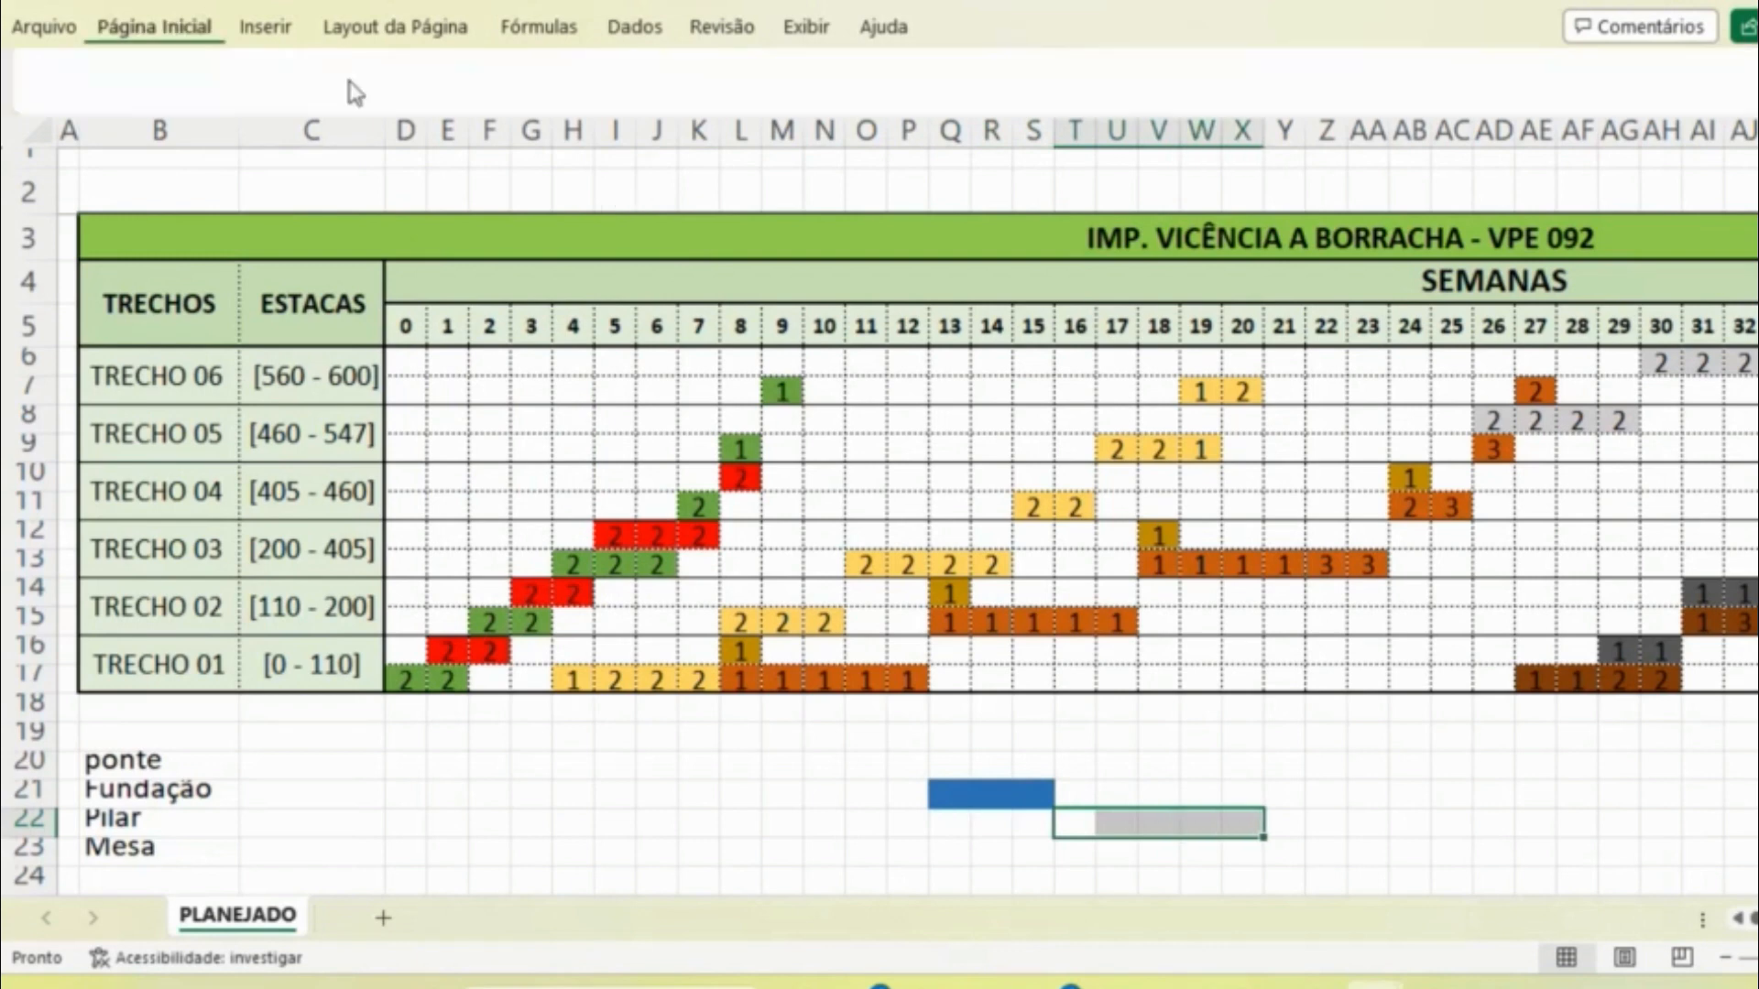
left_click(441, 129)
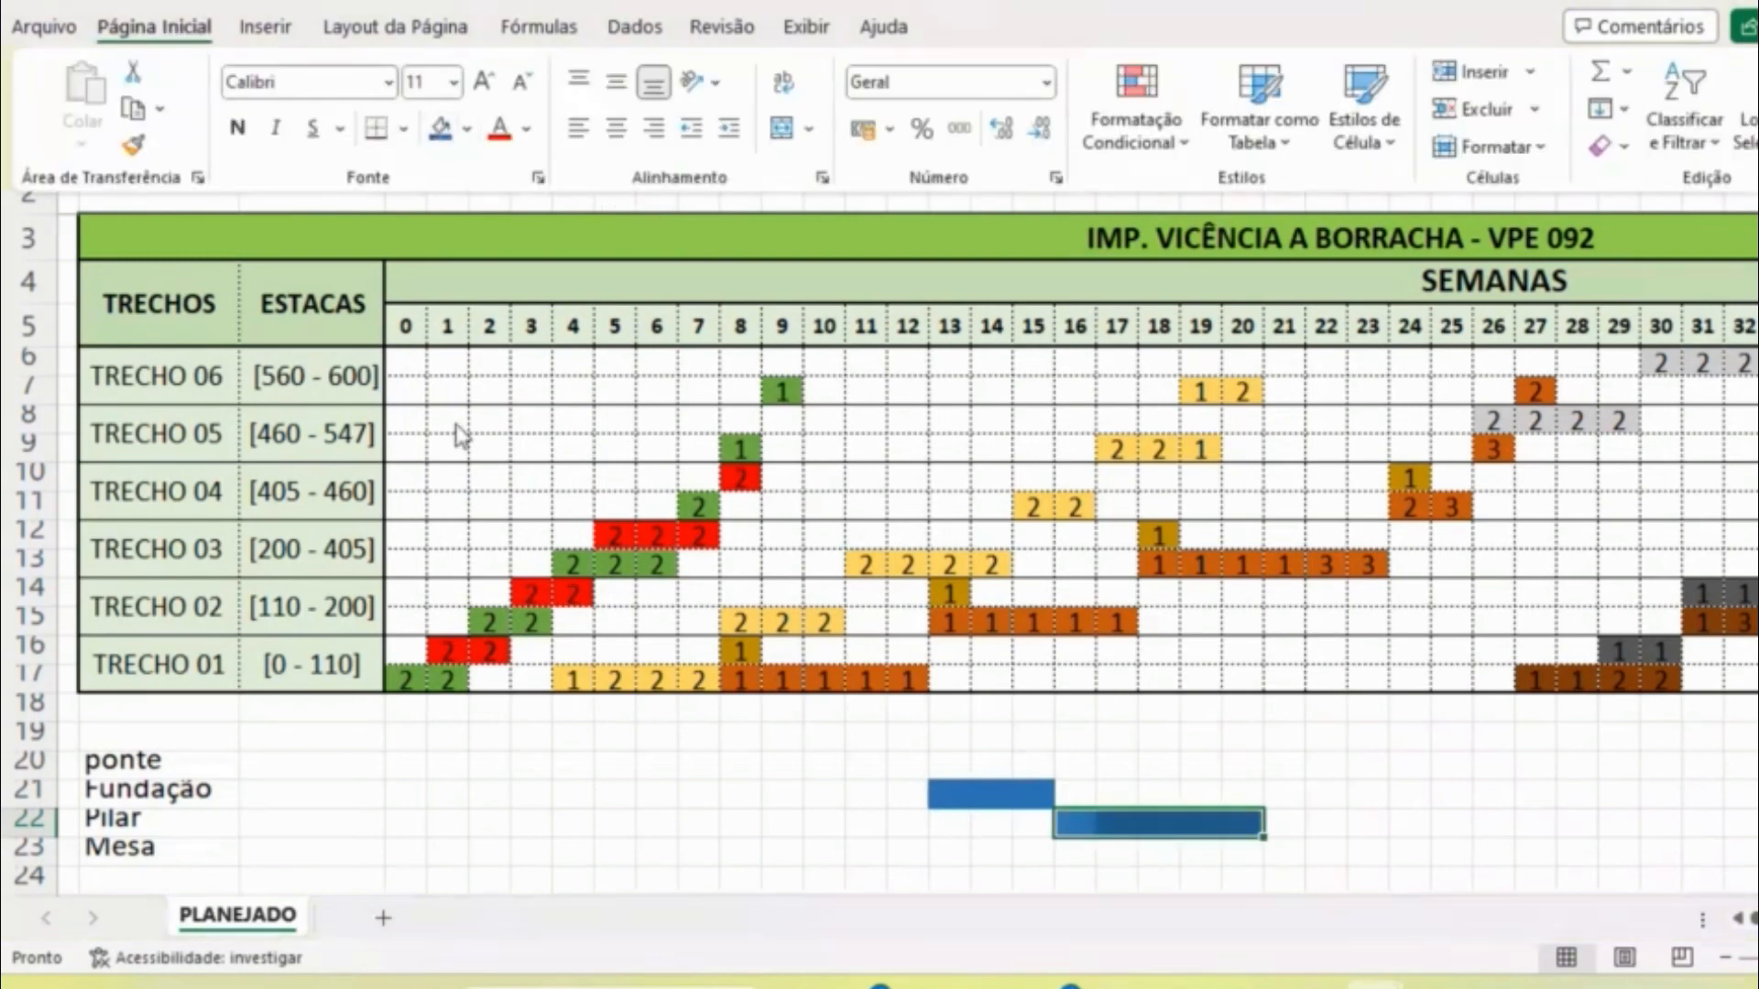
- Fill cells Y23 to AB23 in the Mesa row with the same blue, marking weeks 21 to 24
left_click(1282, 849)
key("shift+Right")
key("shift+Right")
key("shift+Right")
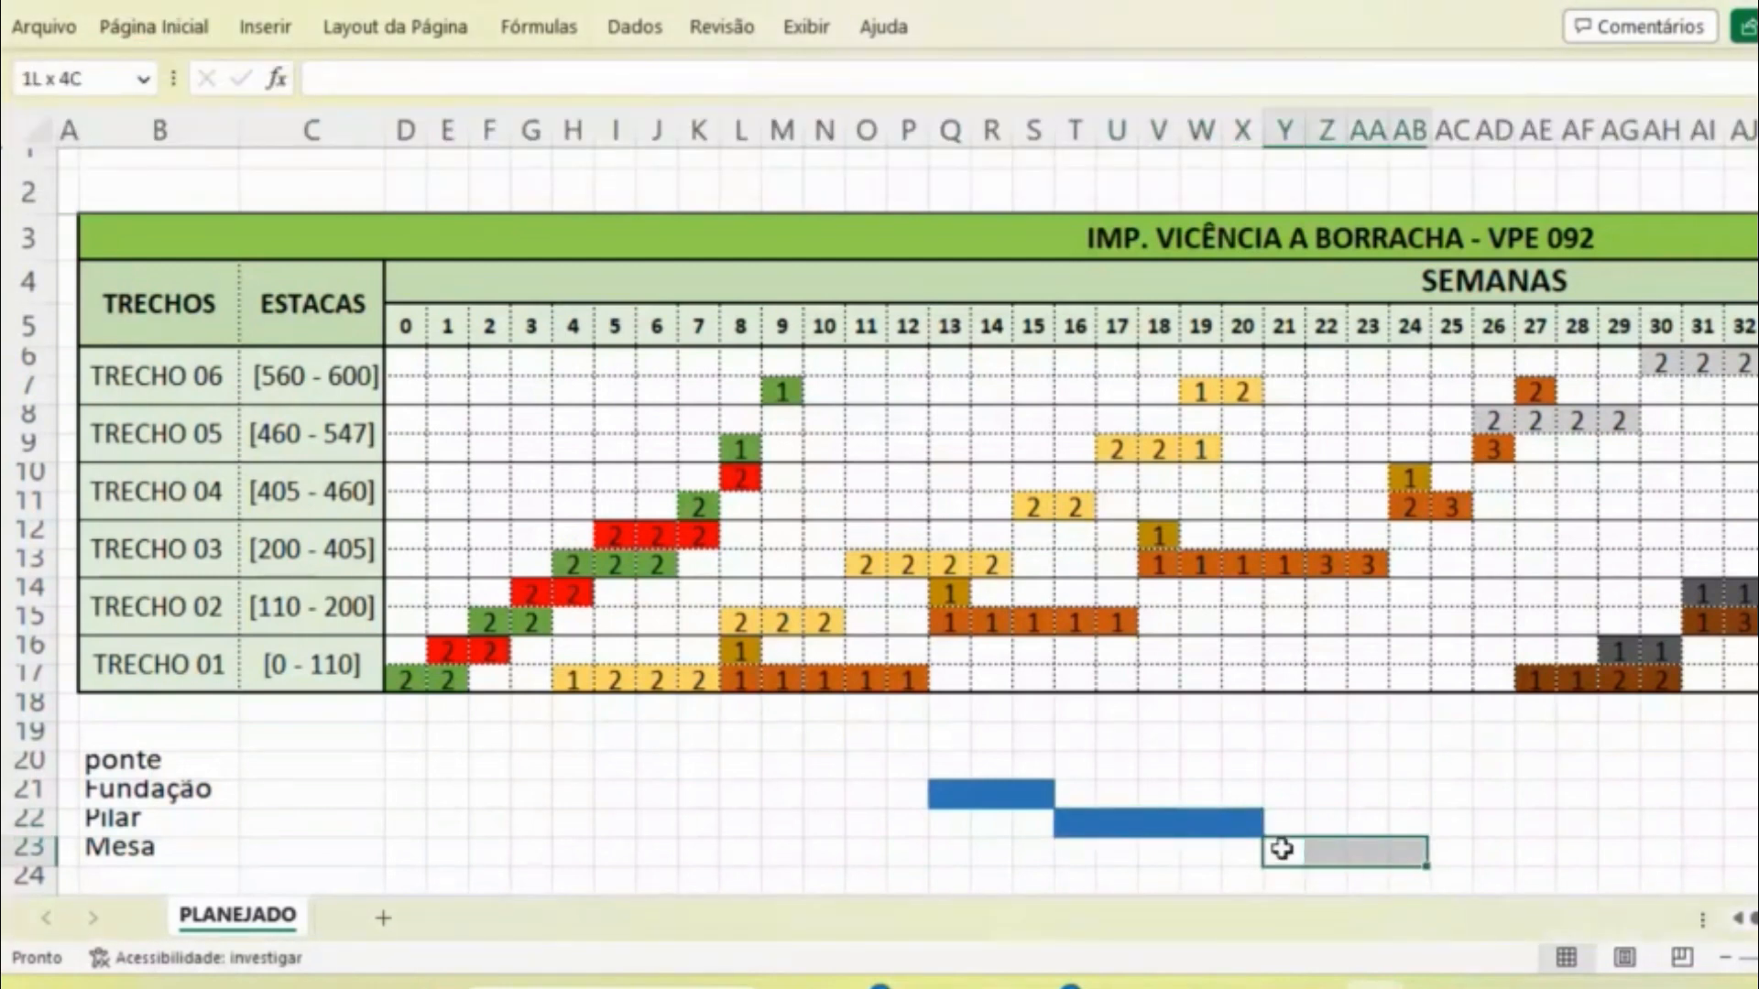
left_click(154, 27)
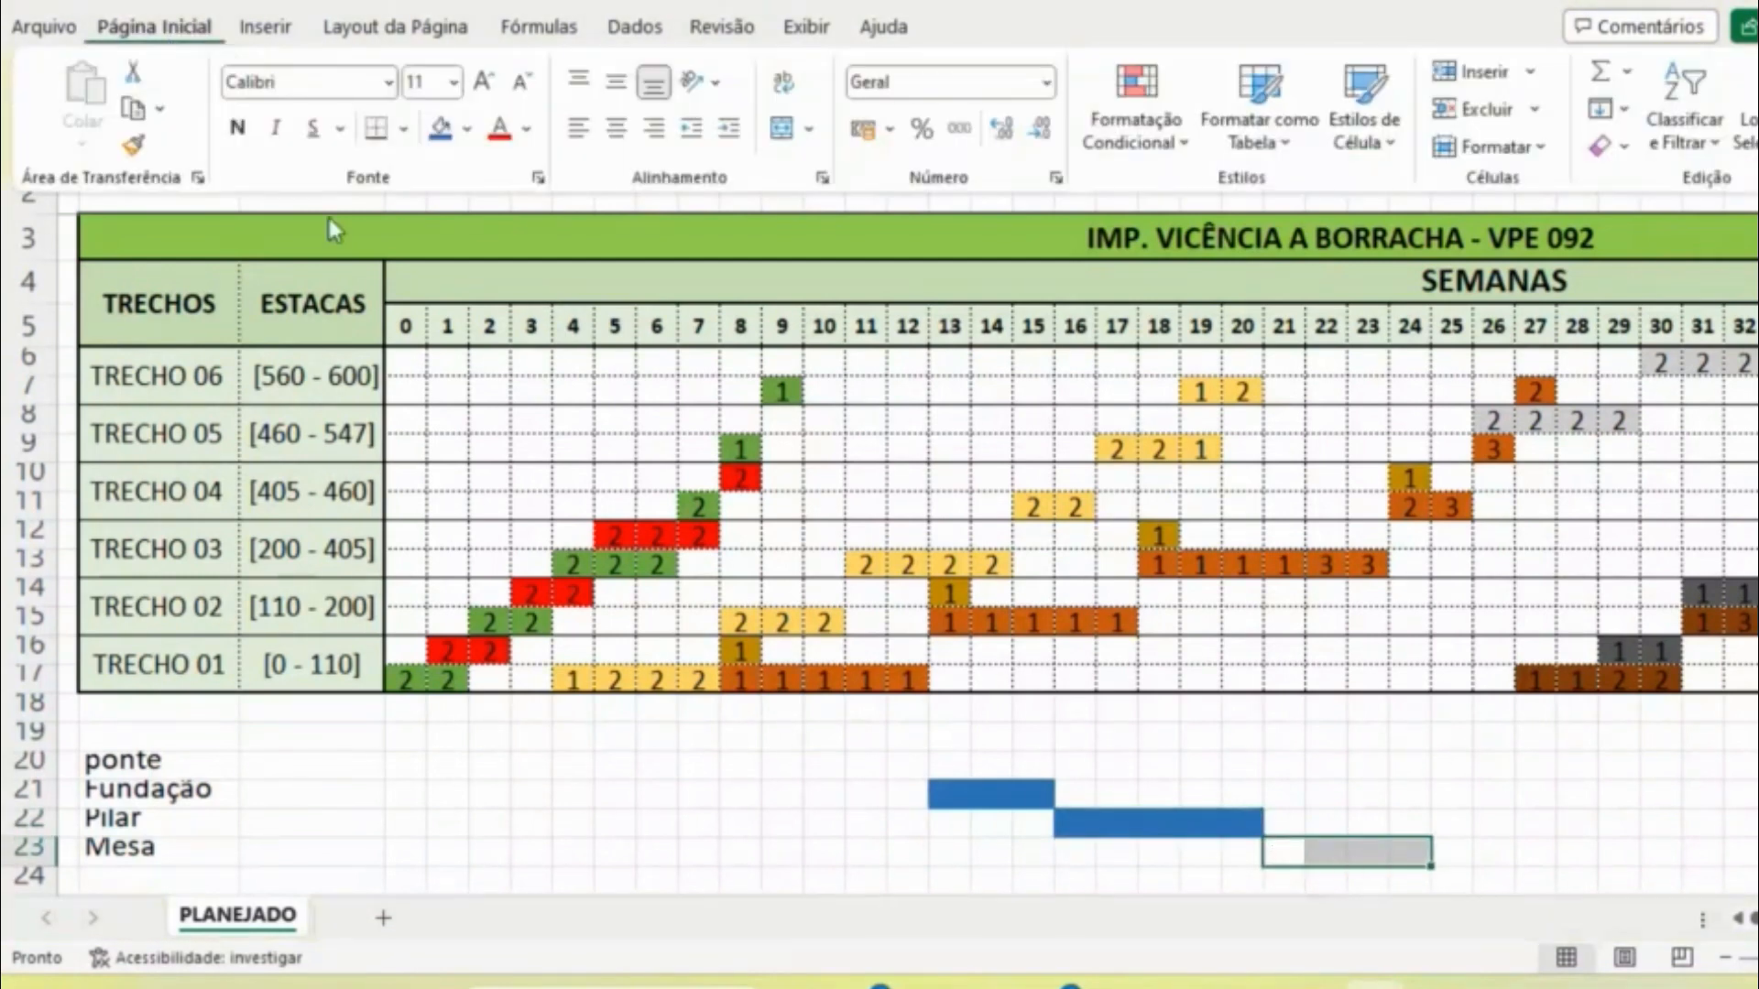
left_click(443, 133)
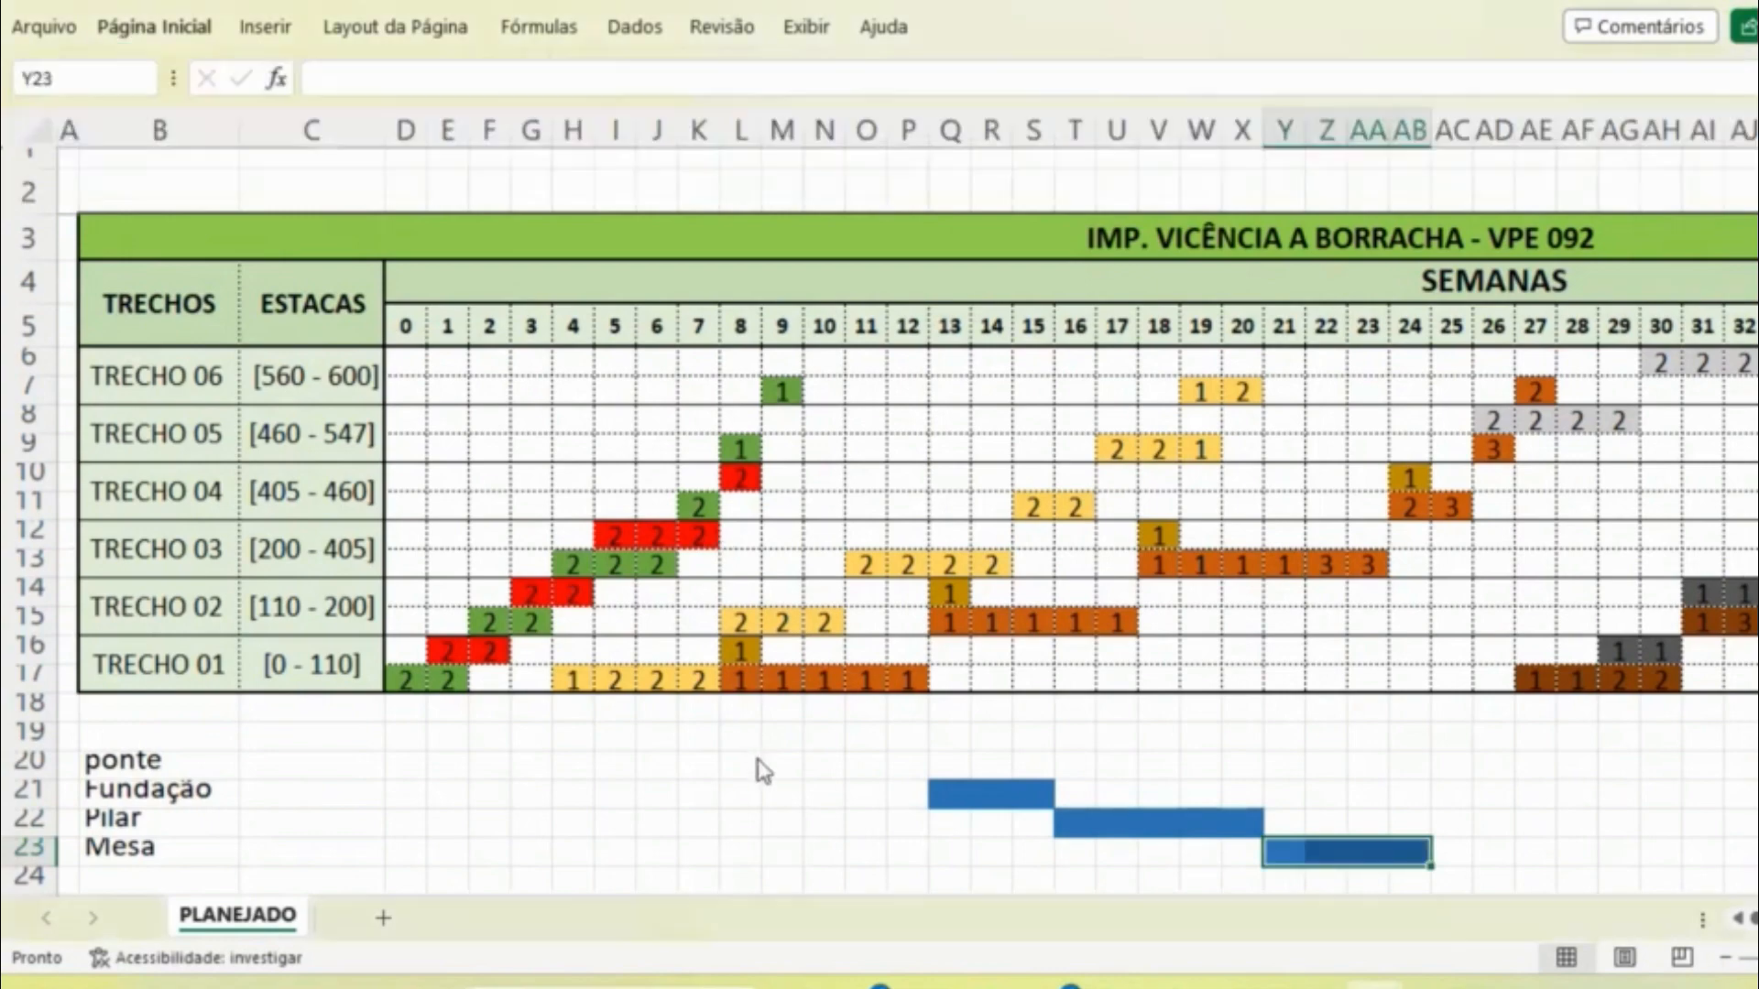
left_click(741, 765)
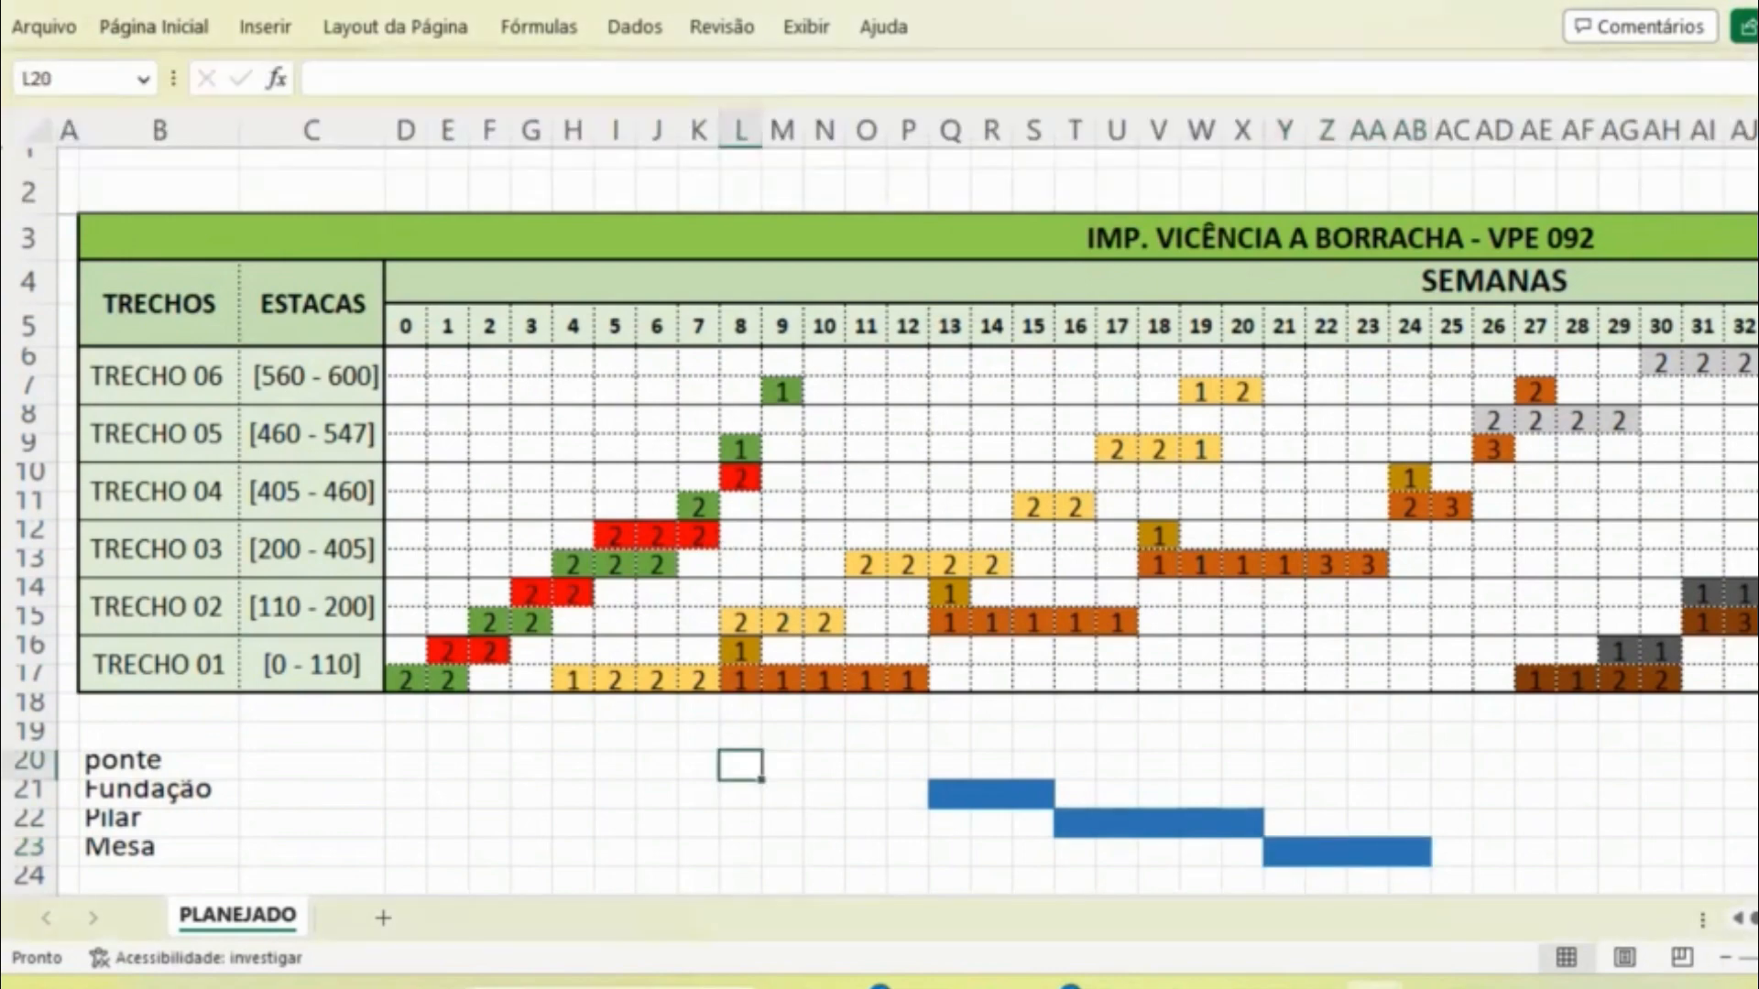
- Apply thick outside borders around the ponte label block, cells B20 to C23
left_click(1725, 958)
left_click(1725, 959)
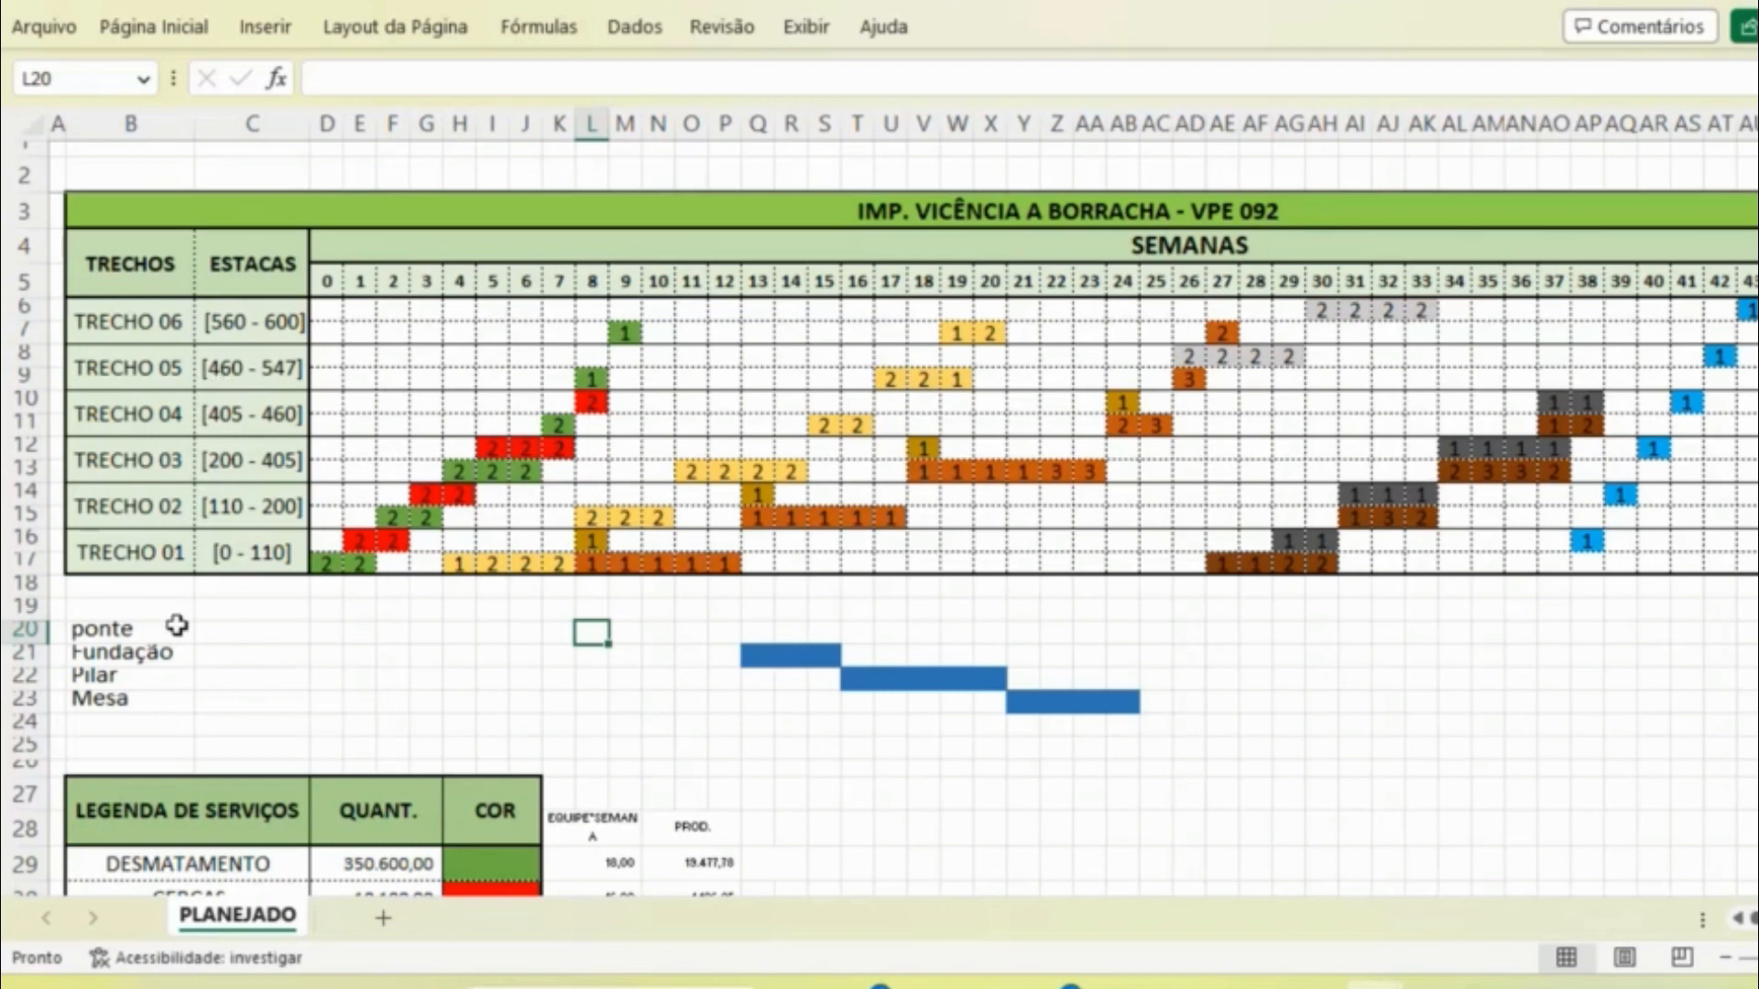
left_click_drag(117, 628, 235, 710)
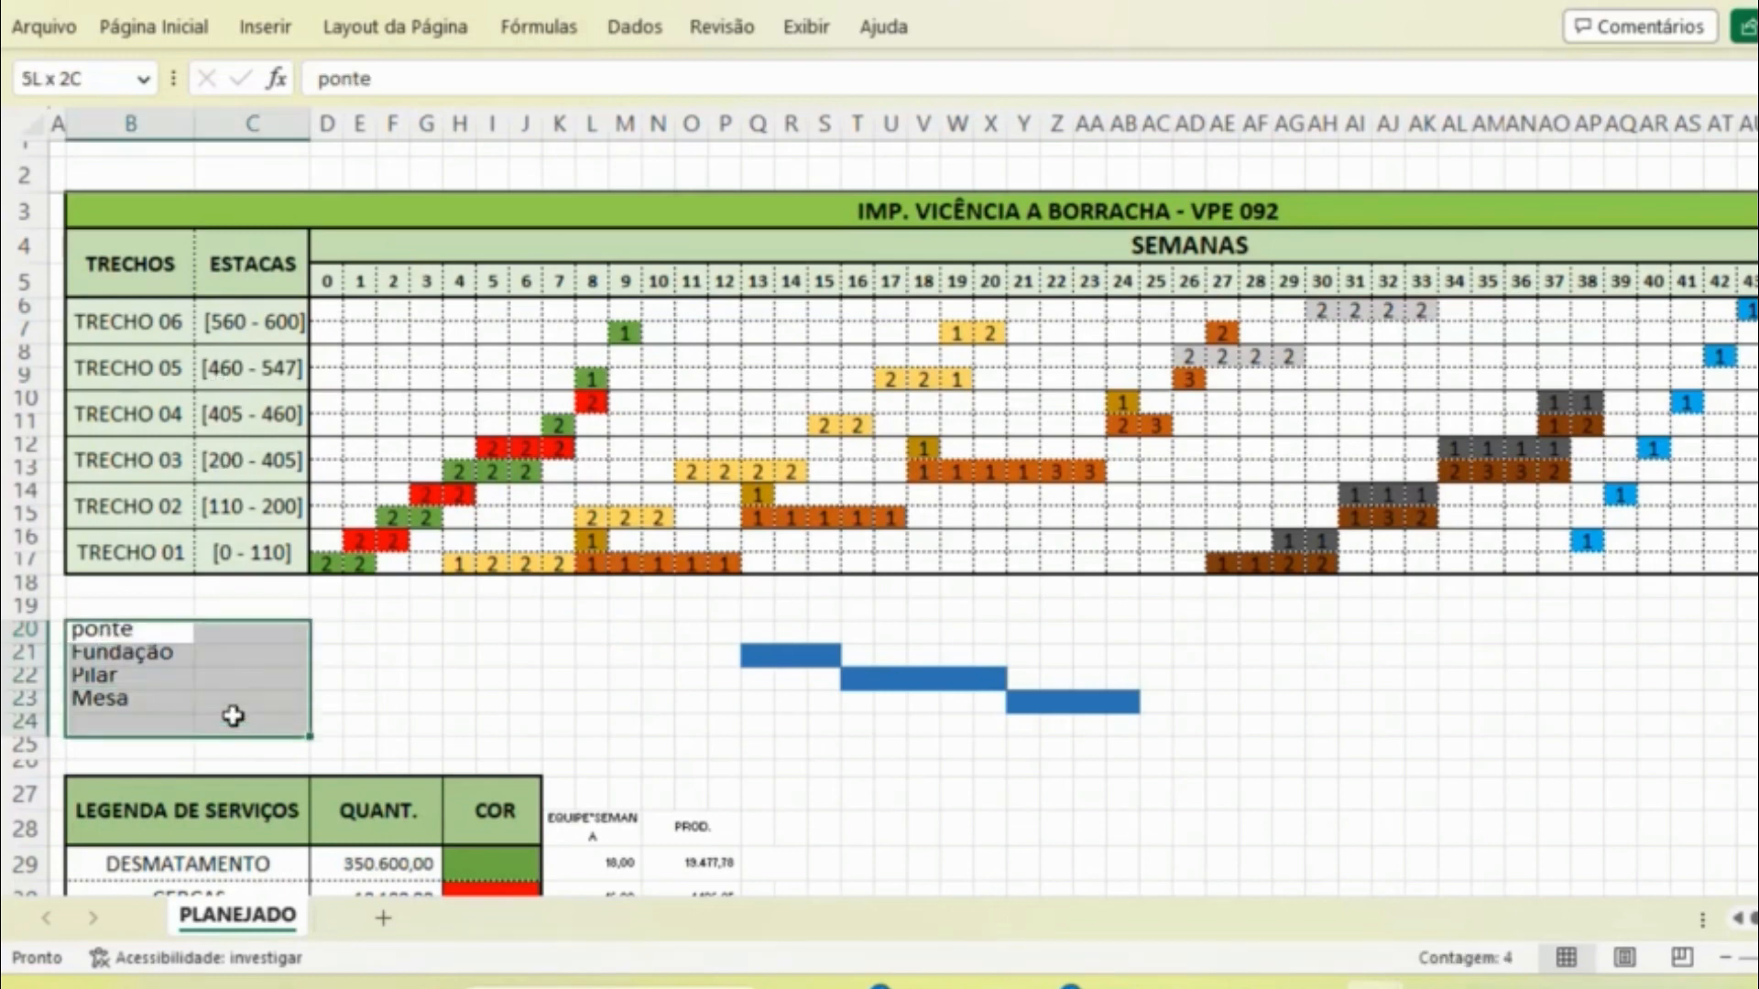
left_click(183, 29)
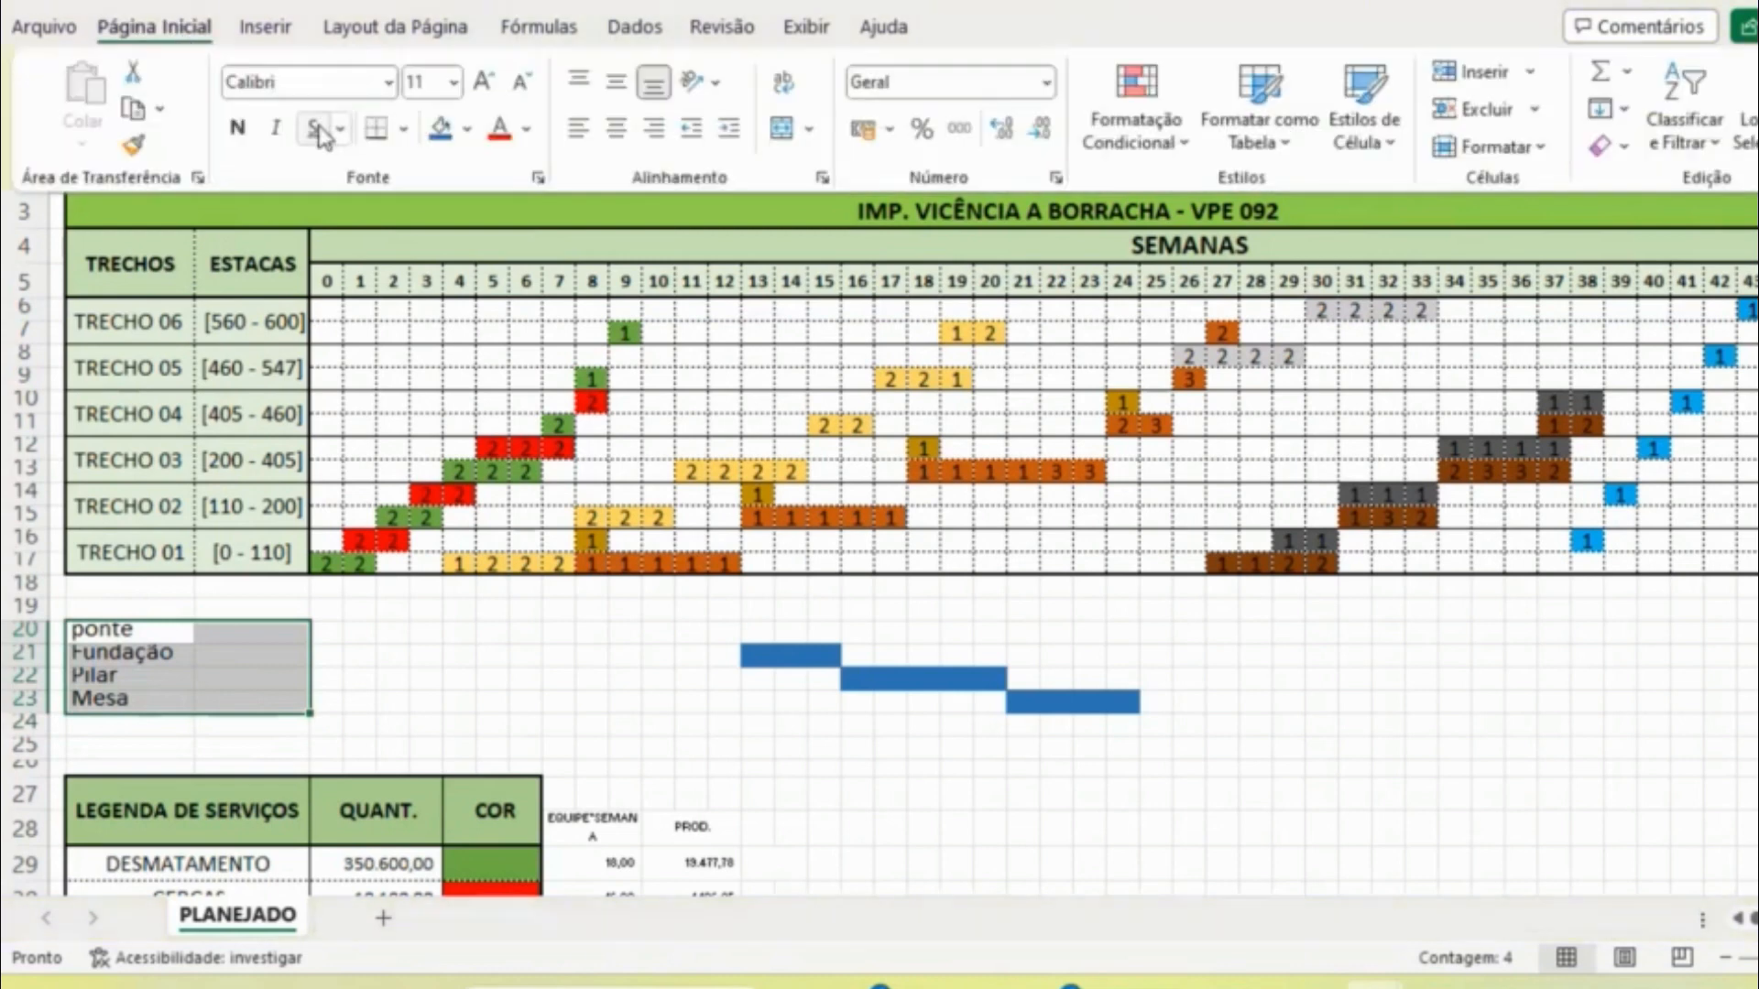
left_click(405, 131)
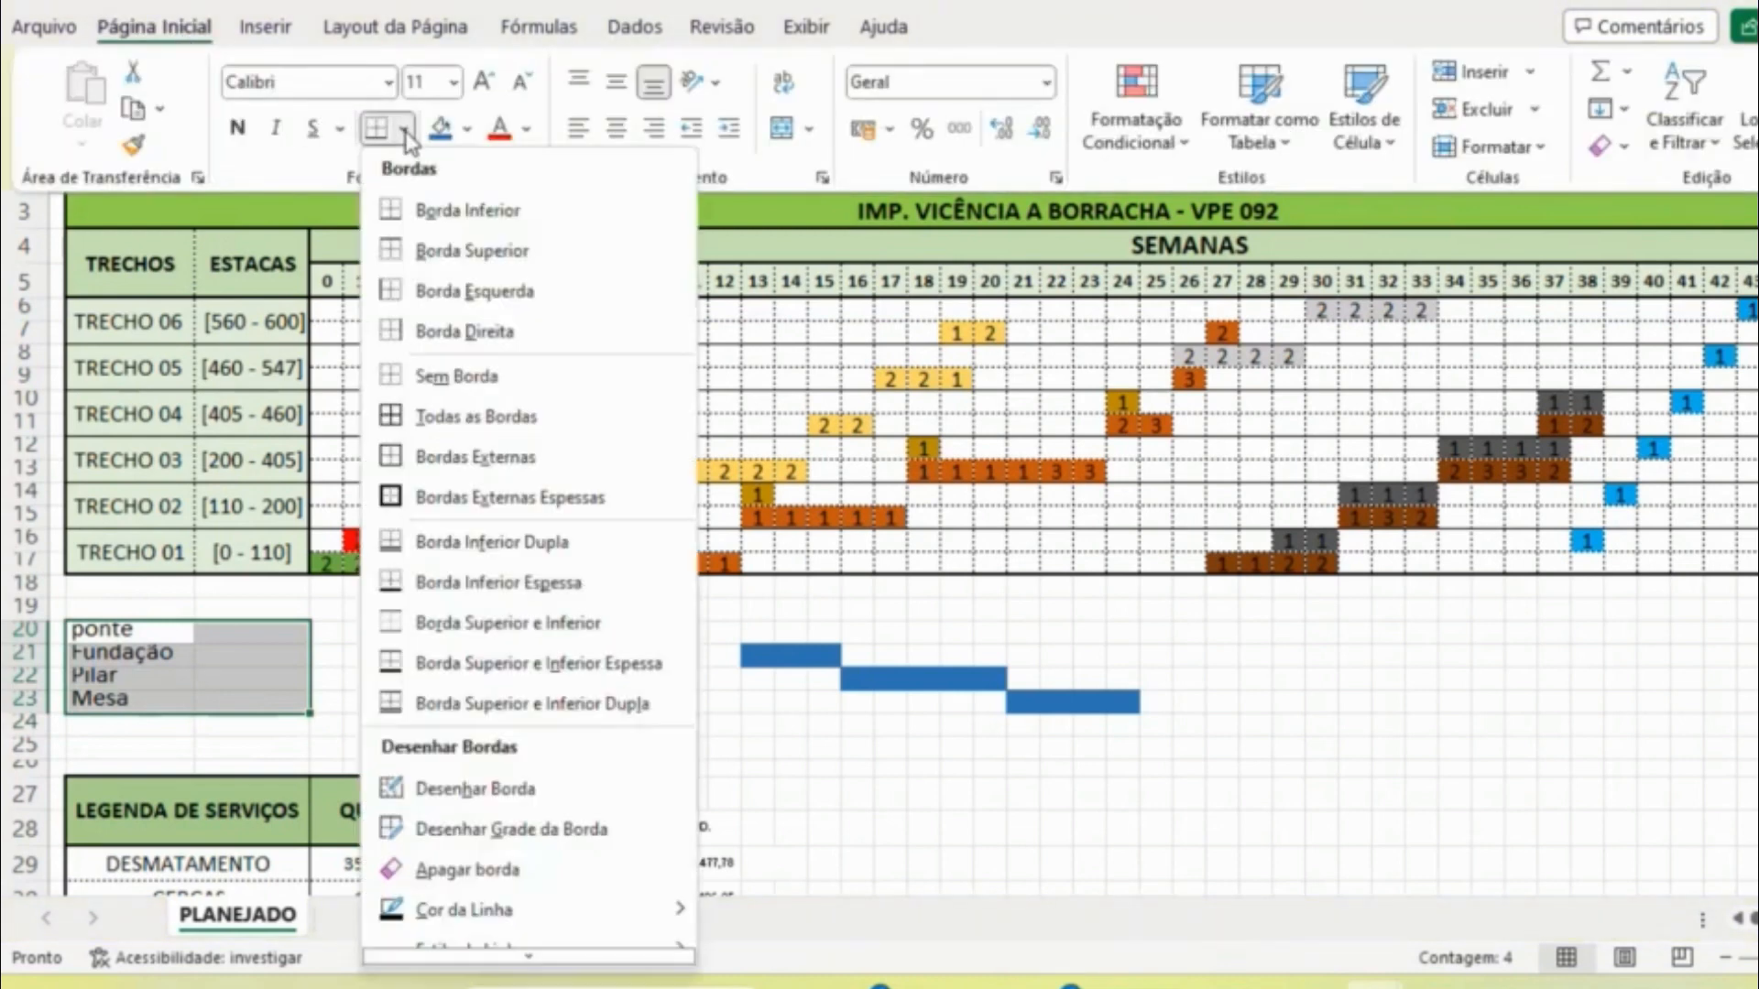
left_click(466, 483)
- Apply the same thick outside border to rows 20 to 23 across the week columns, starting at D20
left_click(342, 639)
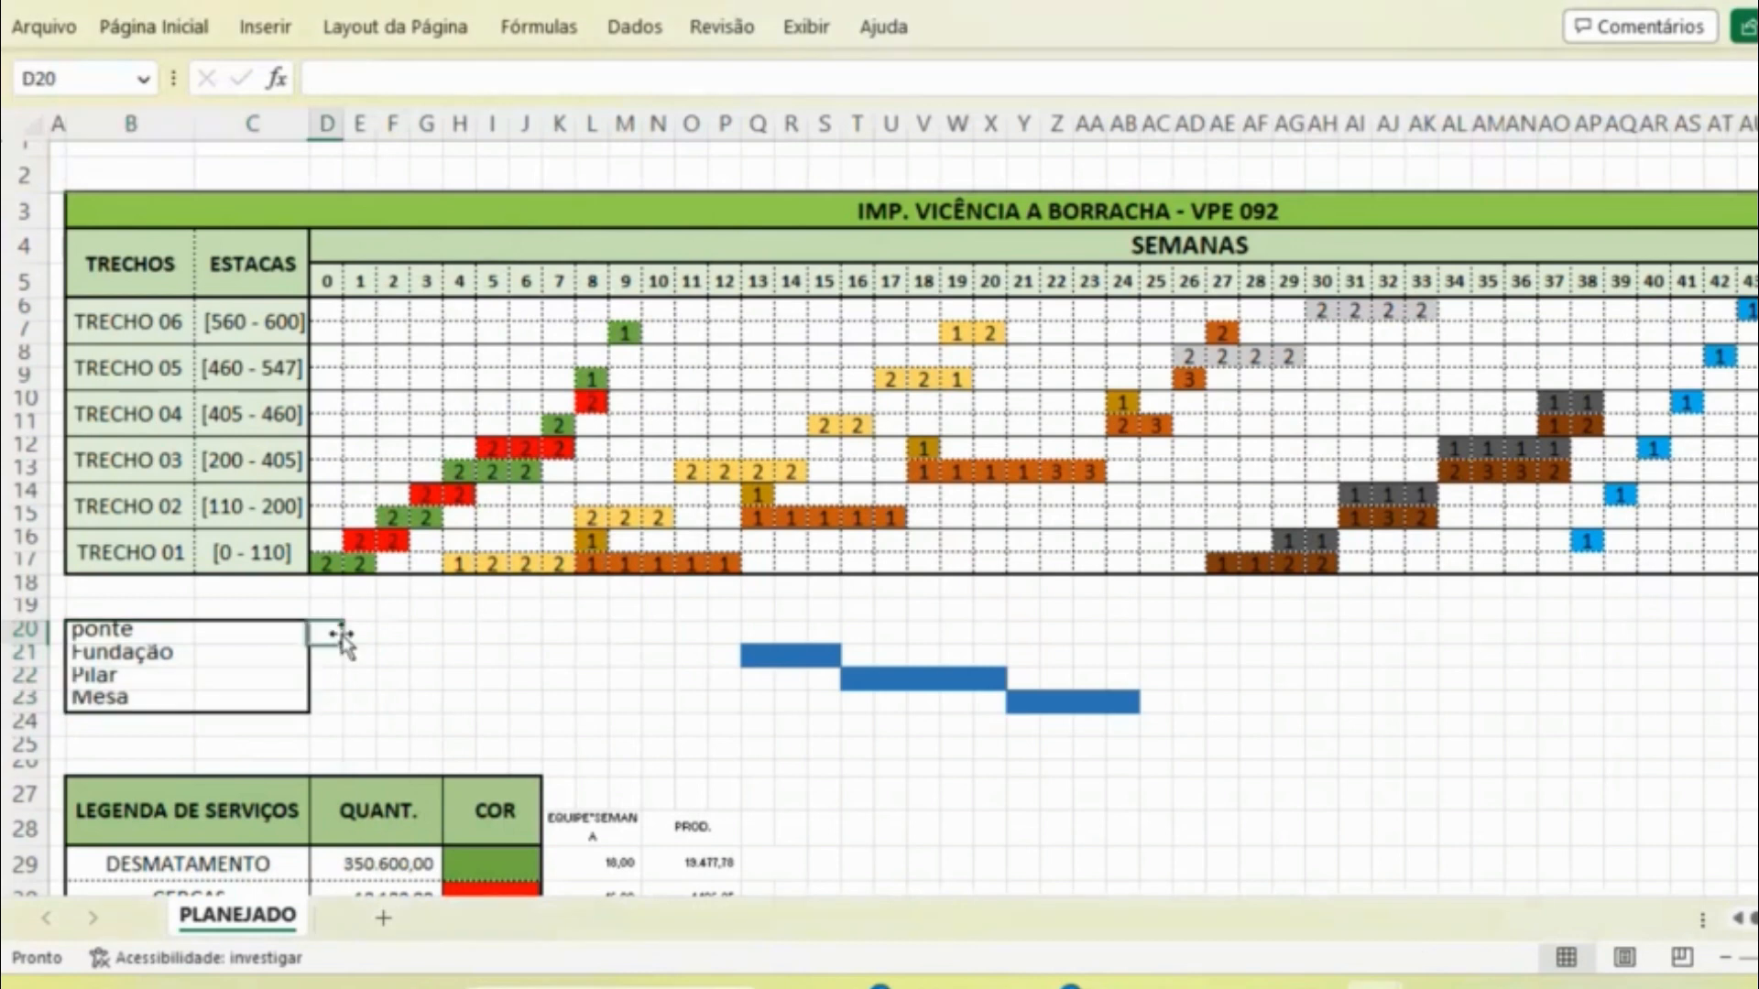
key("shift+Down")
key("shift+Down")
key("shift+Down")
key("shift+Right")
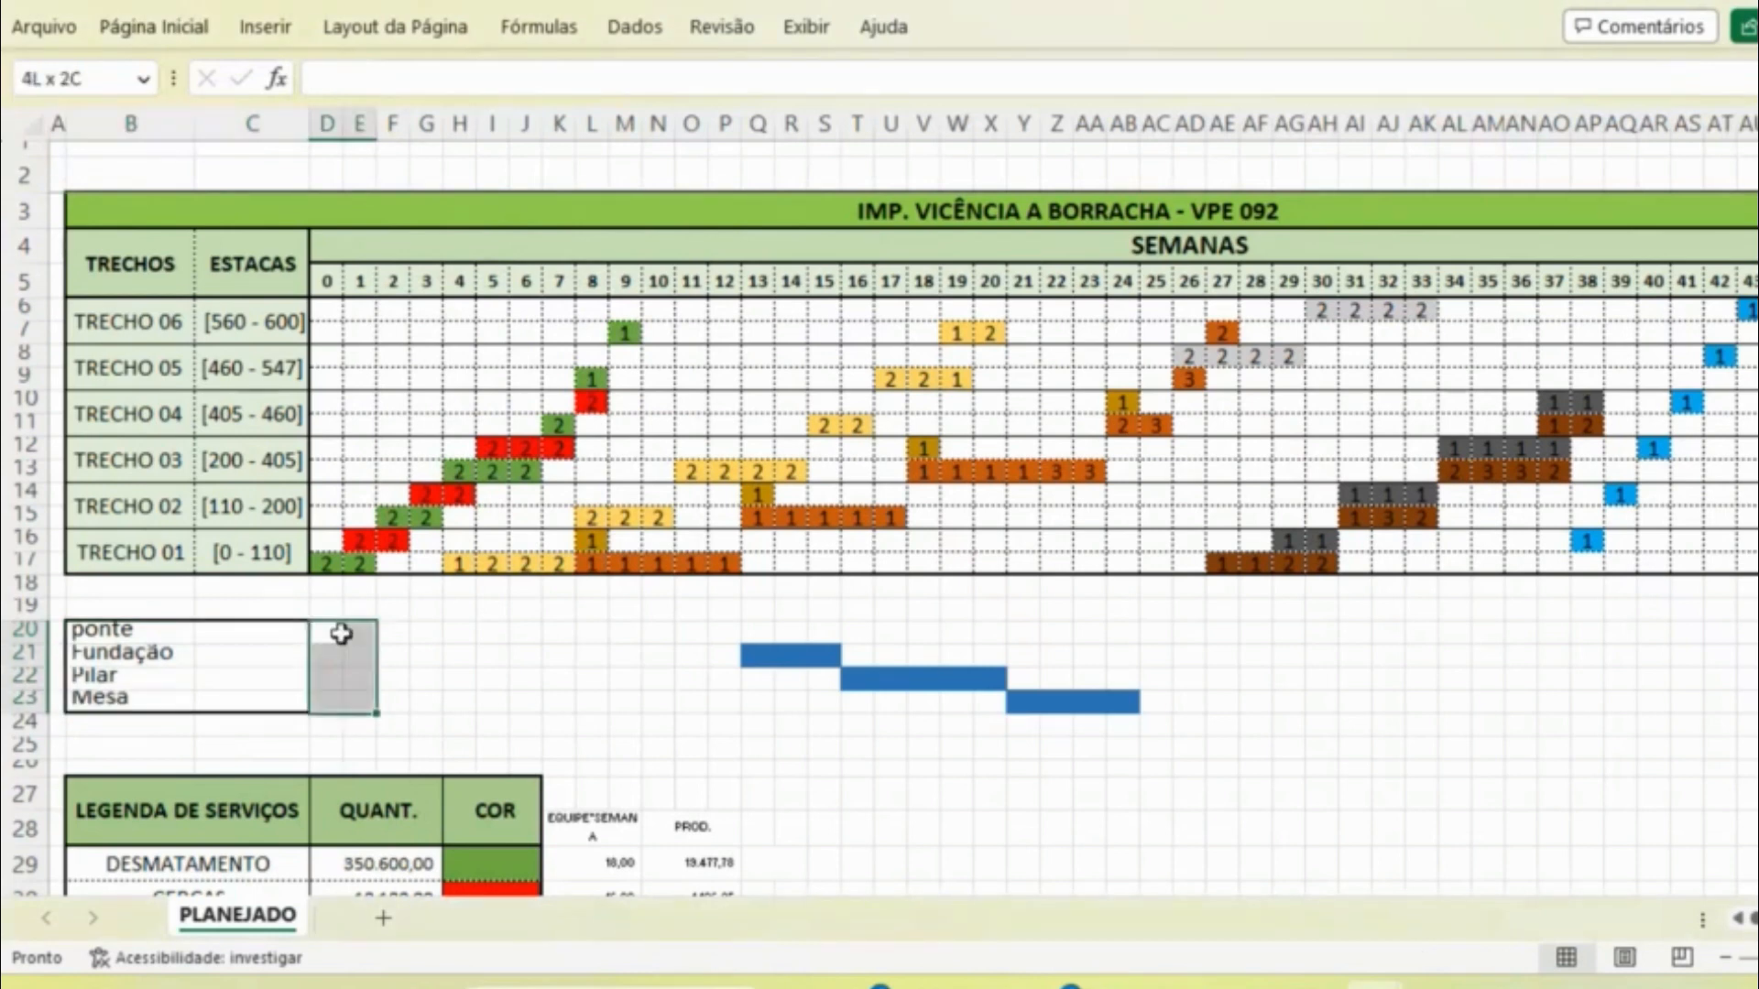
key("shift+Right")
key("shift+Right")
key("shift+Right")
key("shift+Right")
key("shift+Right")
key("shift+Right")
key("shift+Right")
key("shift+Right")
key("shift+Right")
key("shift+Right")
key("shift+Right")
key("shift+Right")
key("shift+Right")
key("shift+Right")
key("shift+Right")
key("shift+Right")
key("shift+Right")
key("shift+Right")
key("shift+Right")
key("shift+Right")
key("shift+Right")
key("shift+Right")
key("shift+Right")
key("shift+Right")
key("shift+Right")
key("shift+Right")
key("shift+Right")
key("shift+Right")
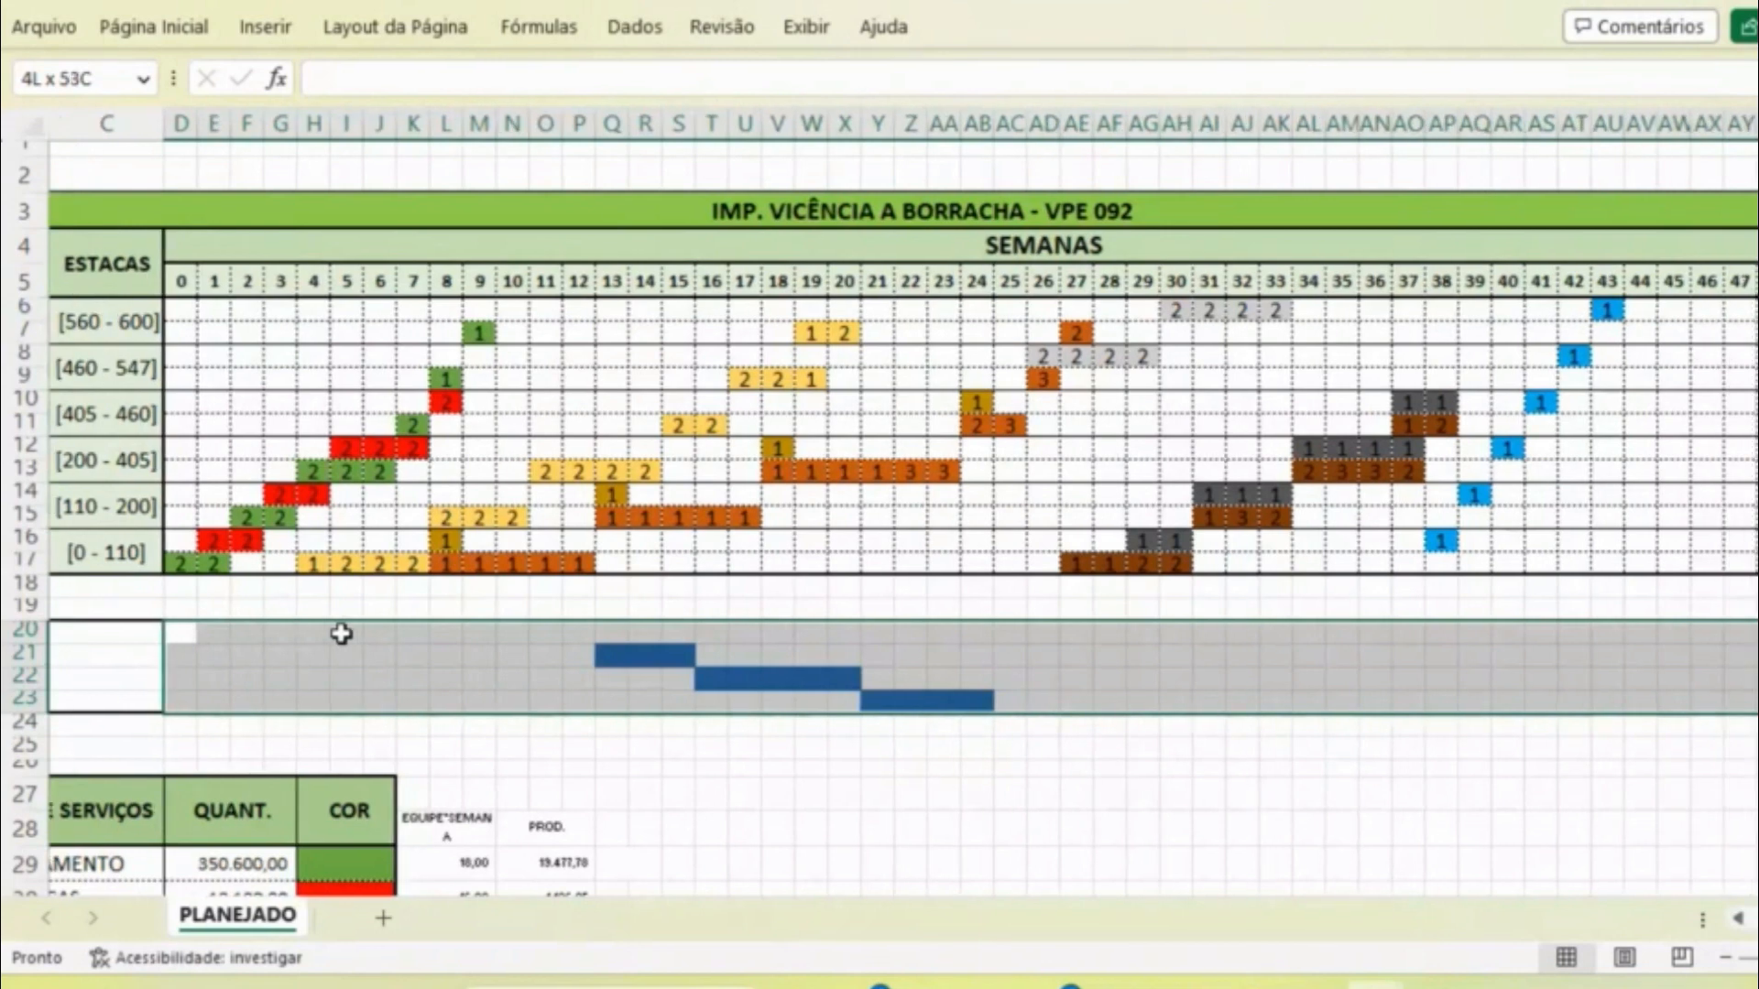
left_click(154, 26)
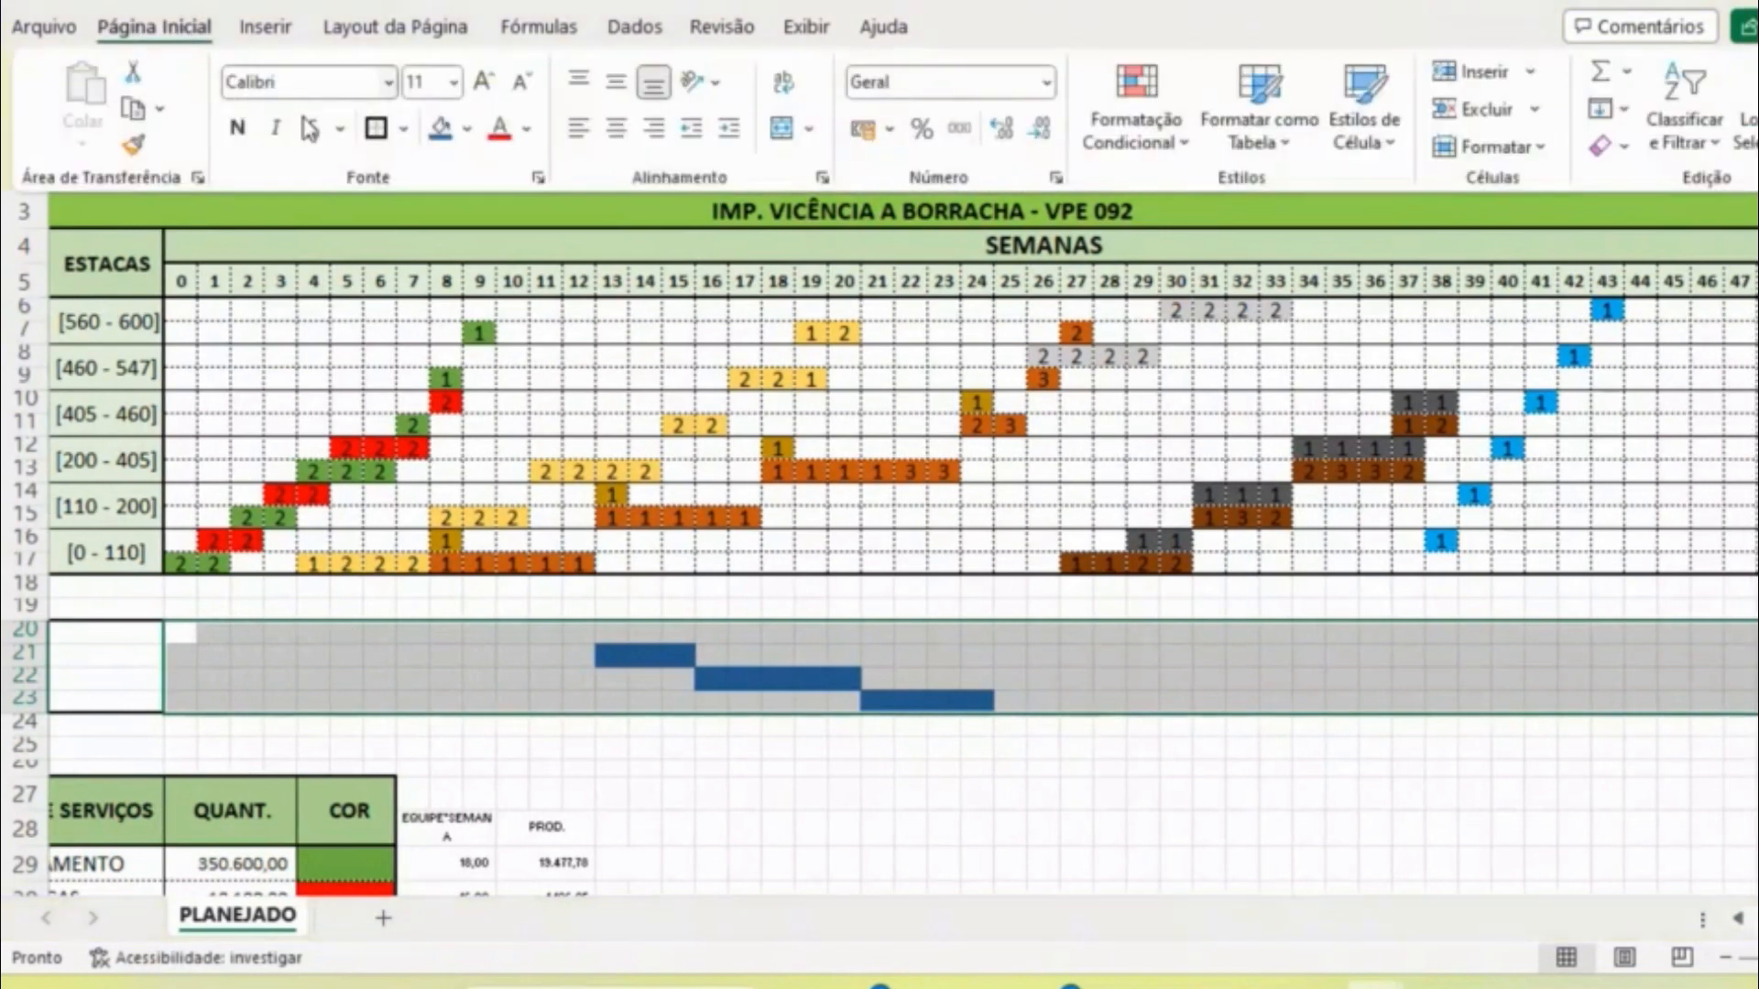
left_click(281, 654)
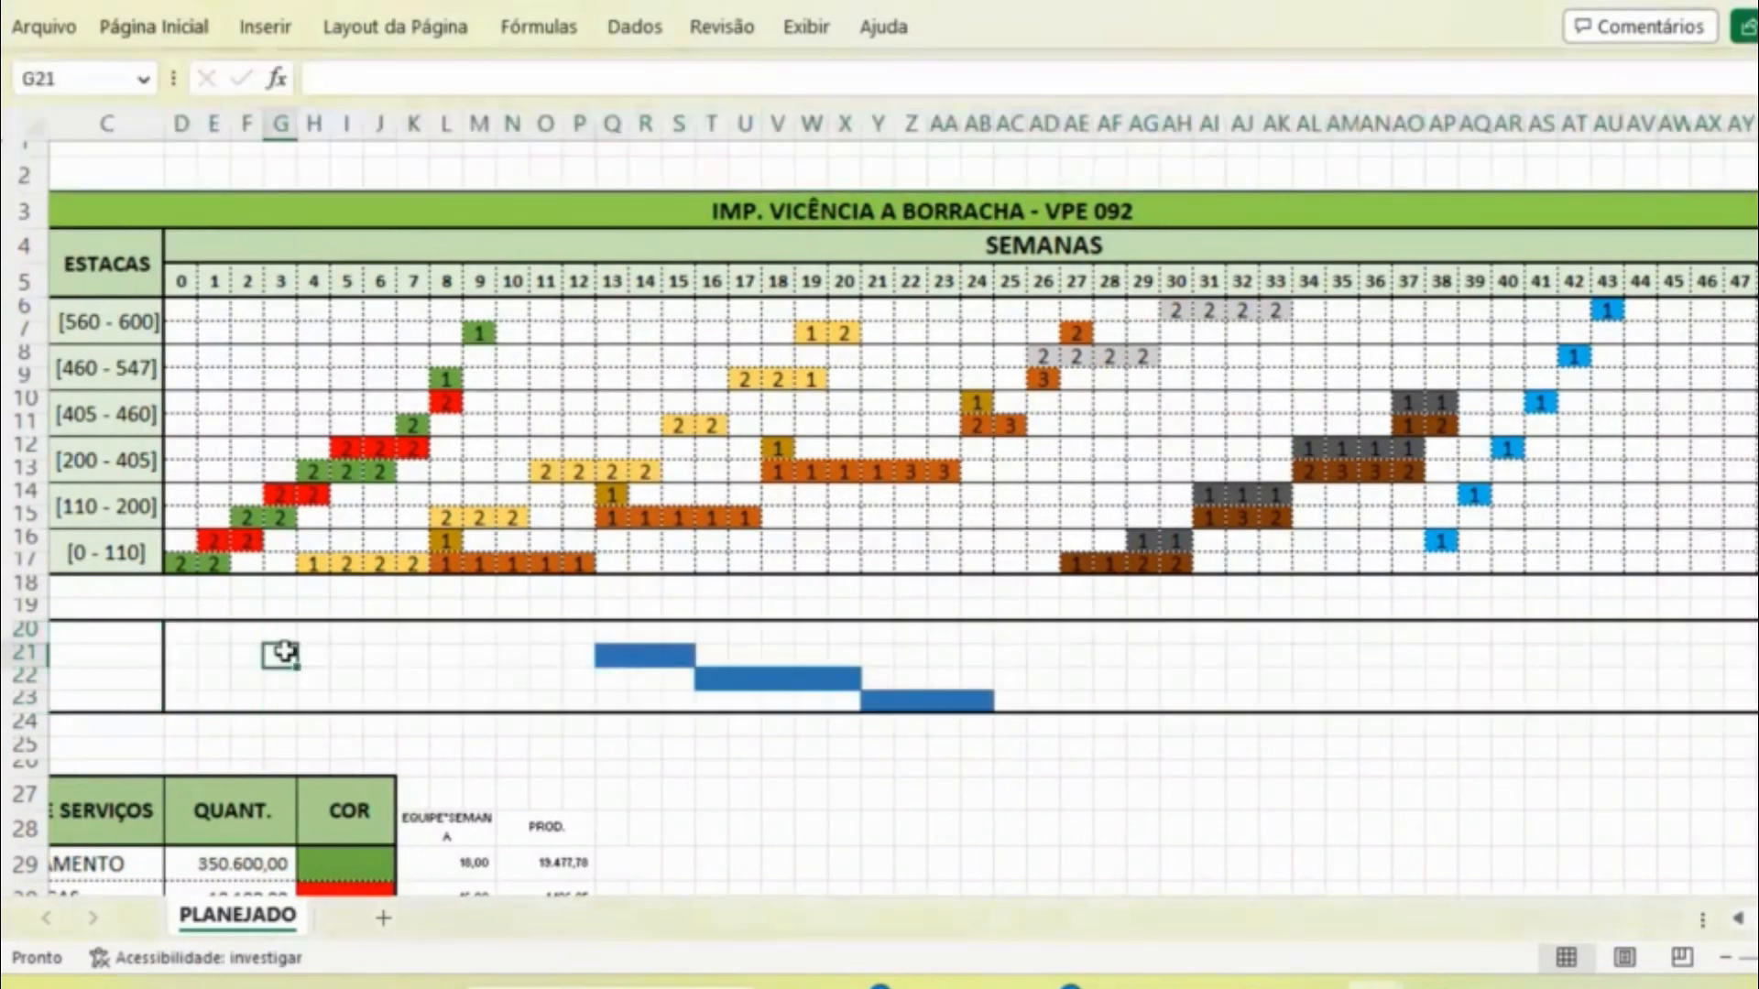
- Examine the Fundação, Pilar and Mesa bars in sequence and compare them with the main schedule in columns Q to AB, weeks 13 to 24
key("Left")
key("Left")
key("Left")
key("Left")
key("Left")
key("Right")
key("Right")
key("Right")
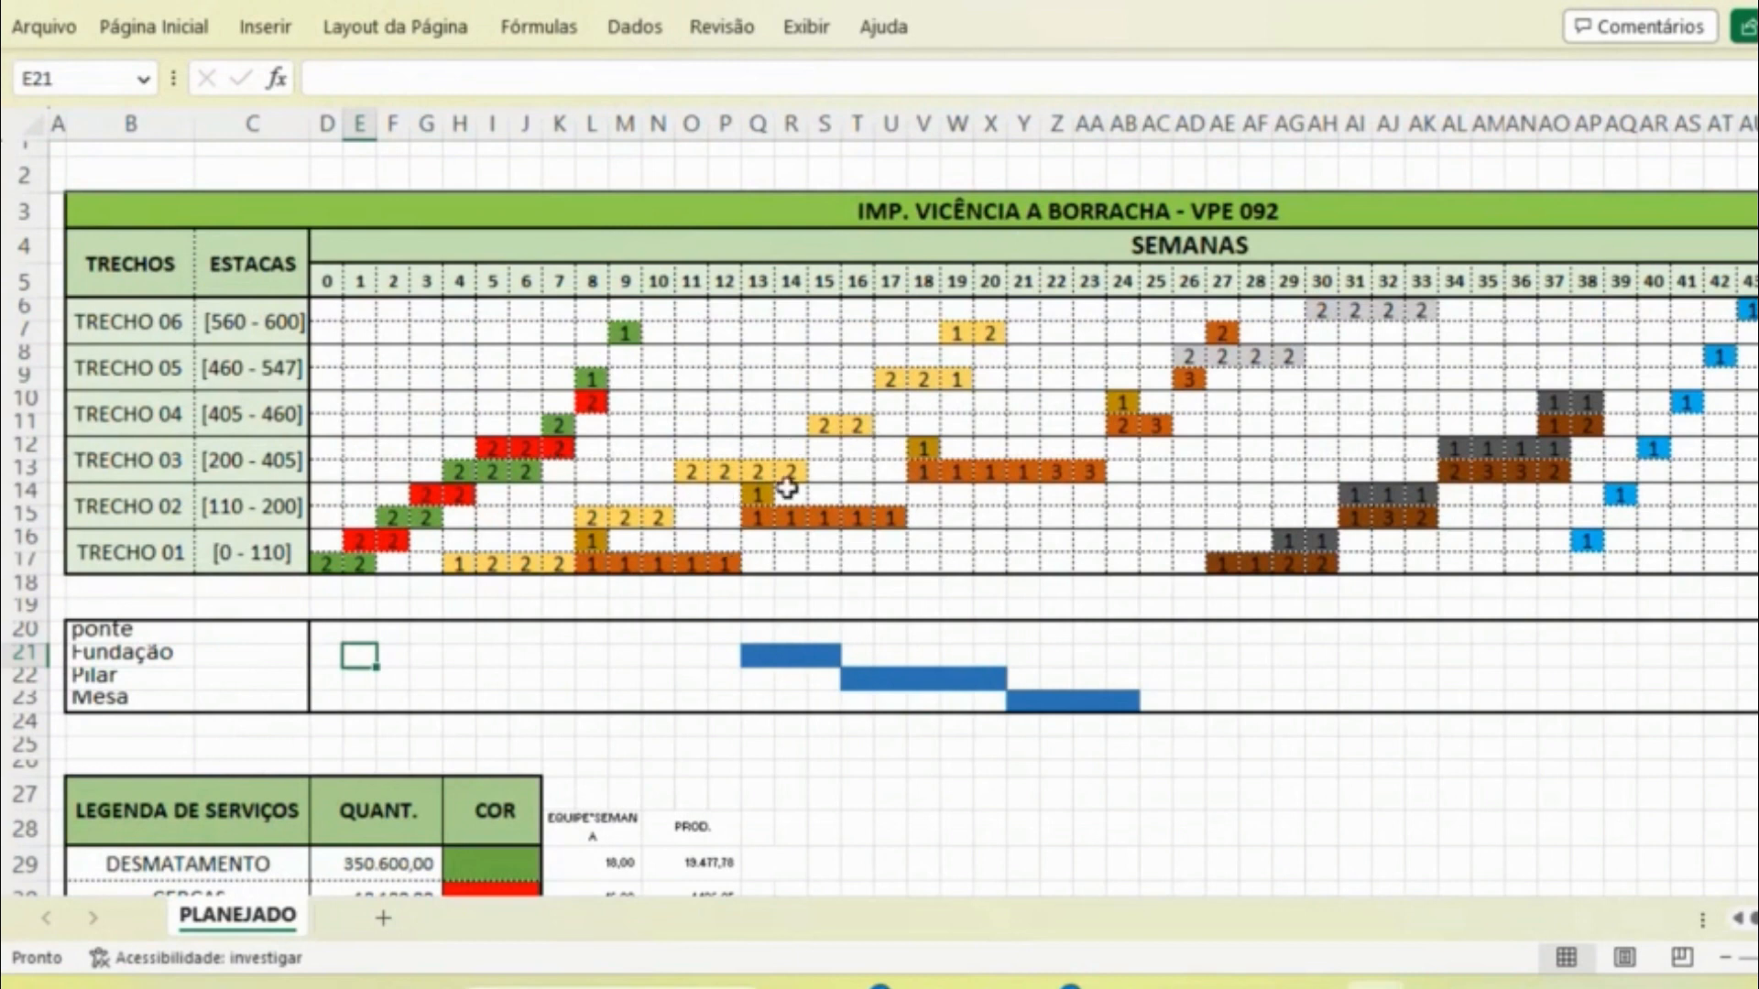
left_click(754, 657)
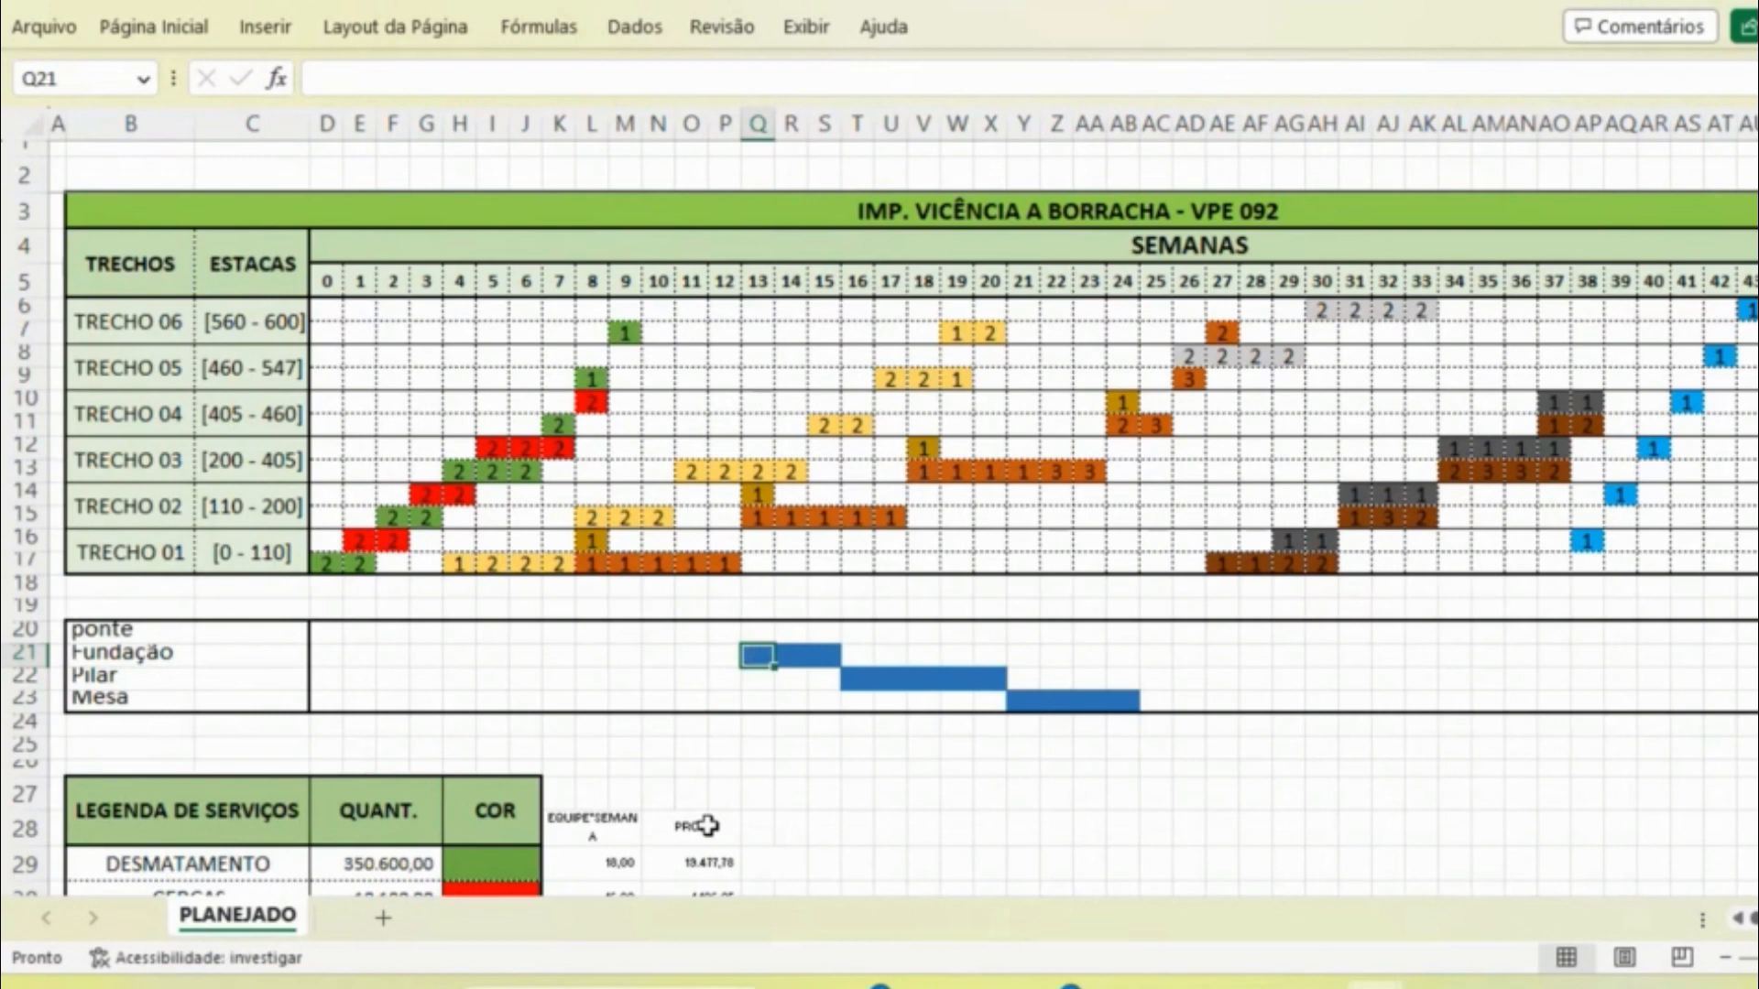
key("Right")
key("Down")
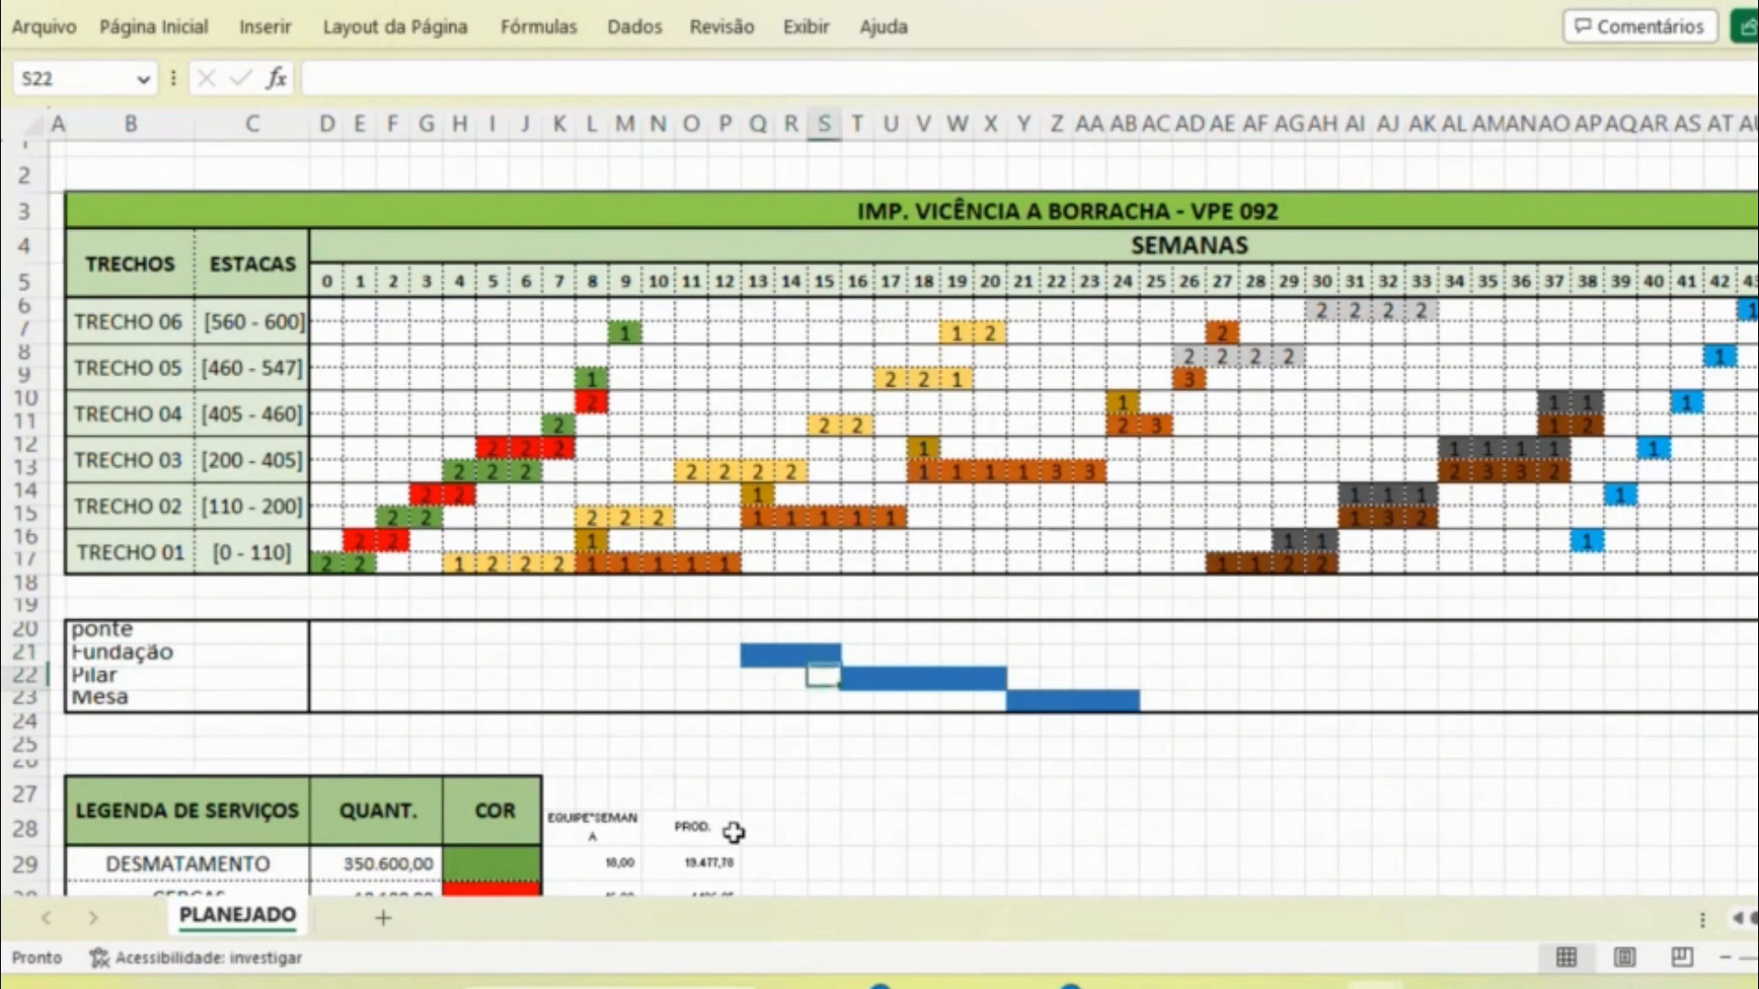
key("Right")
key("Right")
key("Right")
key("Right")
key("Right")
key("Right")
key("Down")
key("Right")
key("Right")
key("Right")
key("Right")
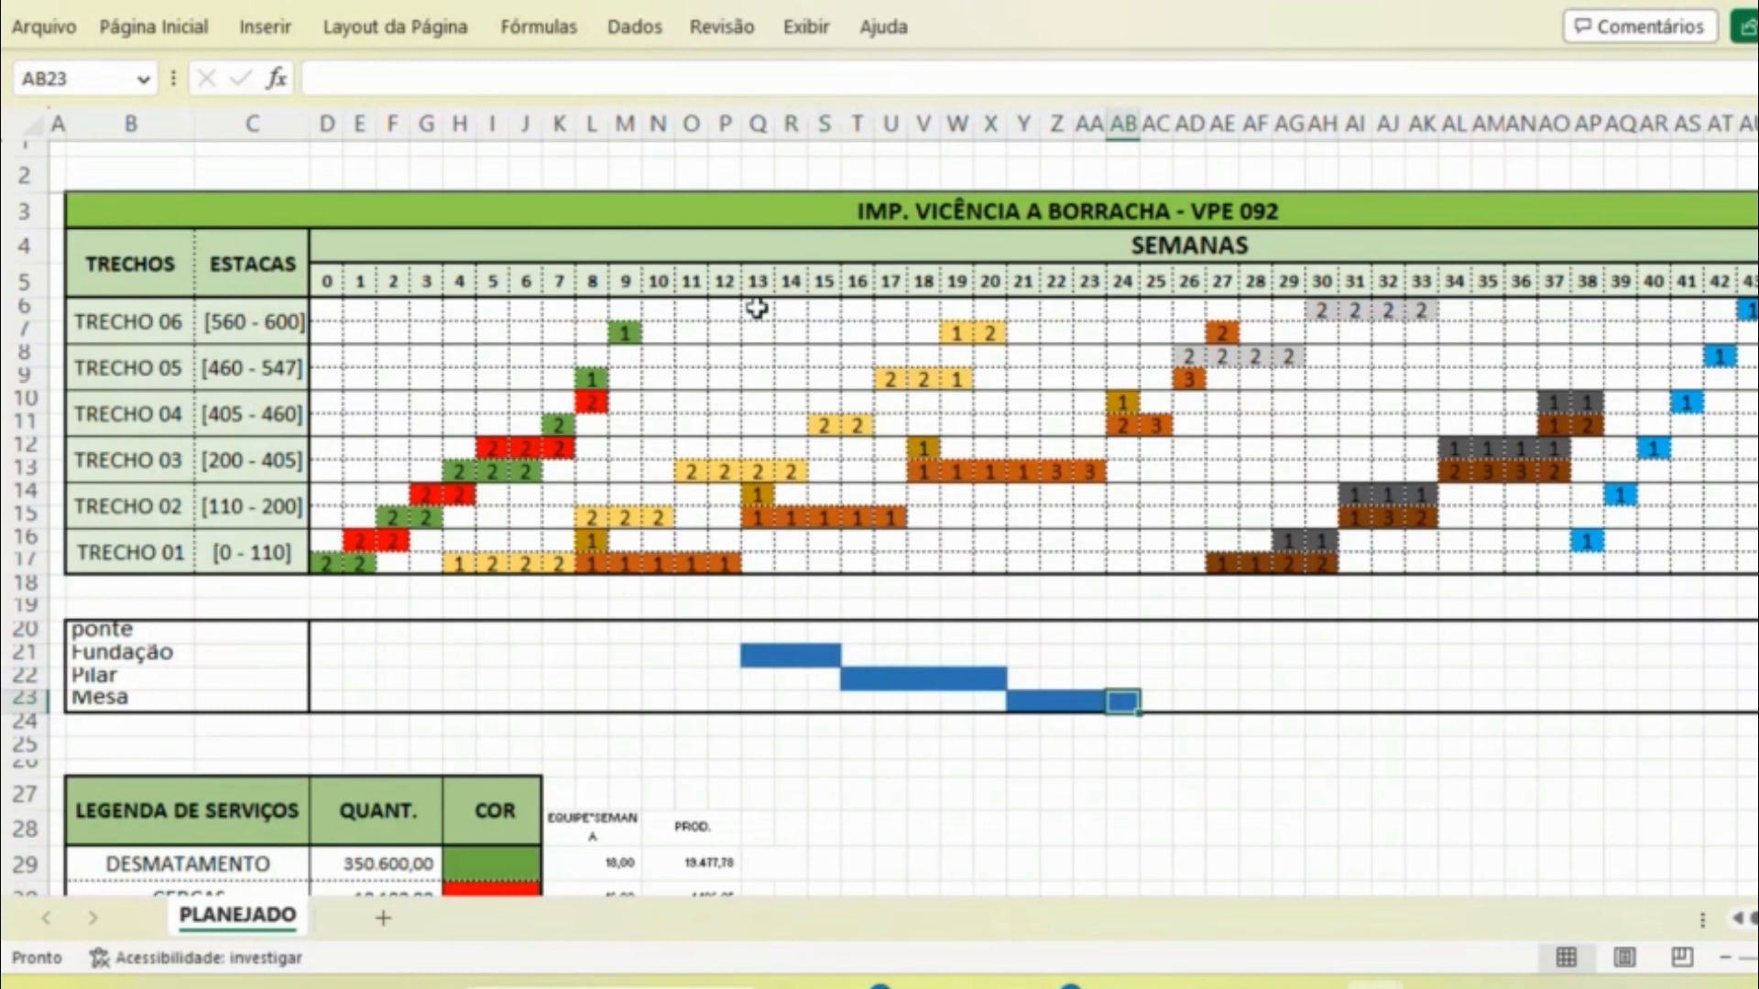
left_click_drag(758, 124, 1136, 138)
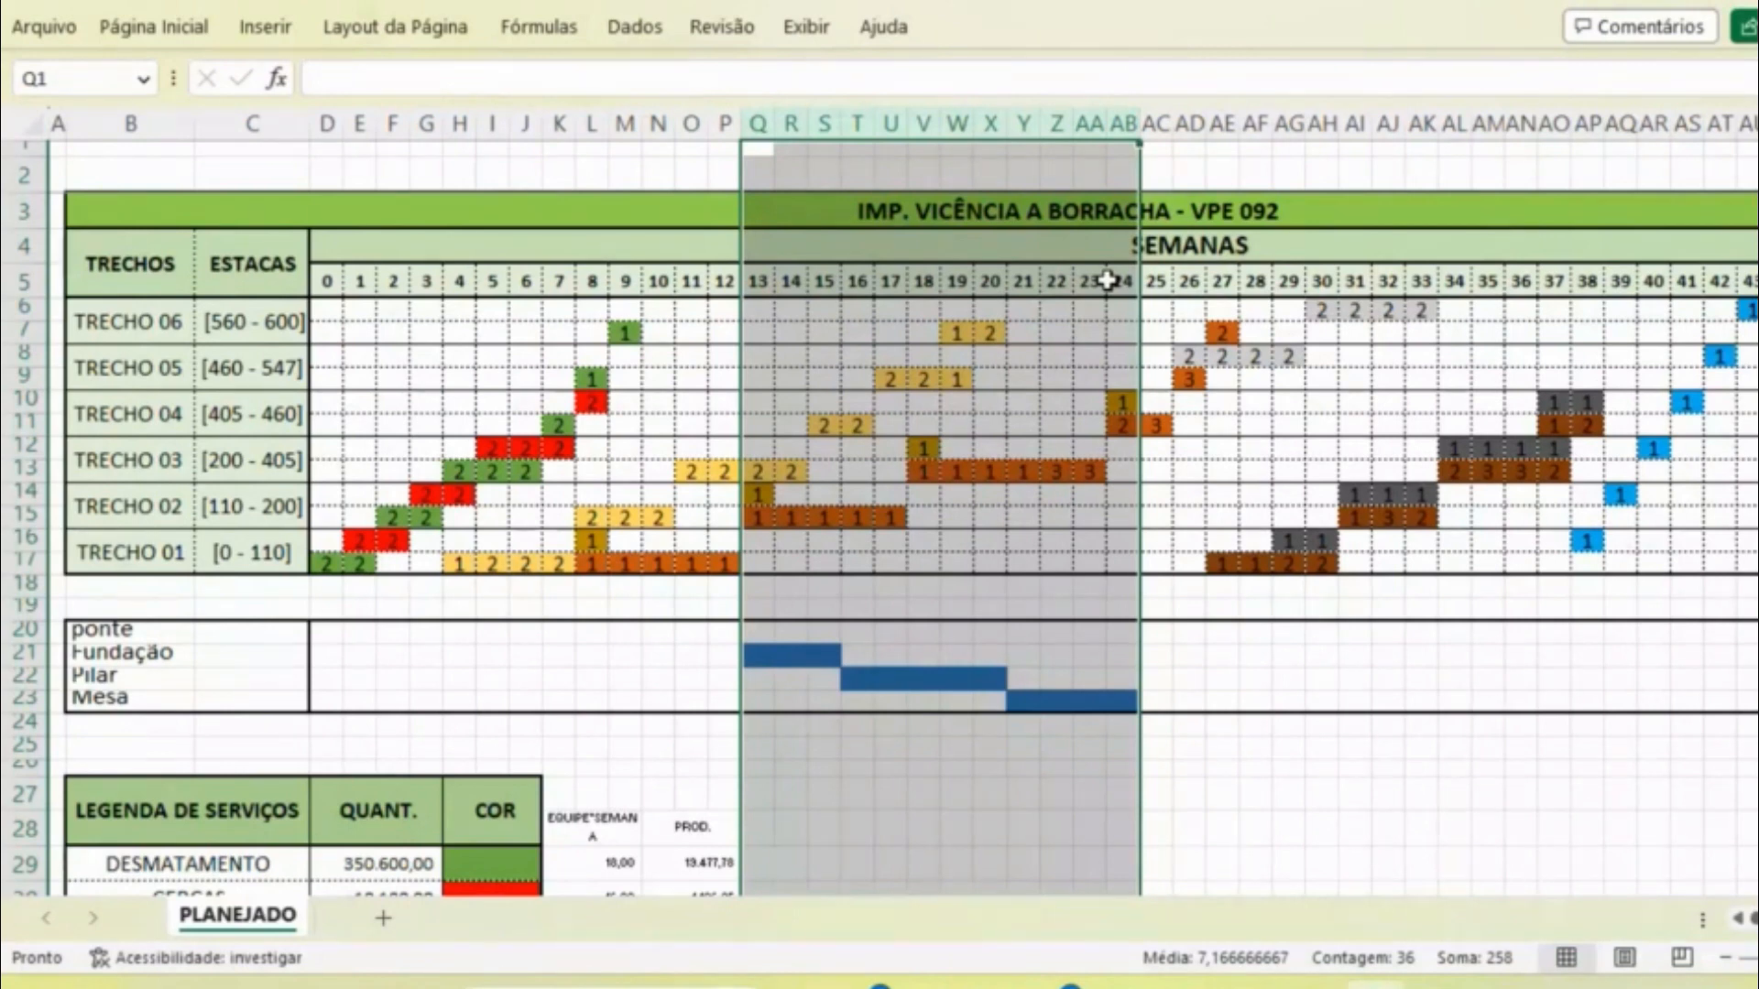
left_click(648, 431)
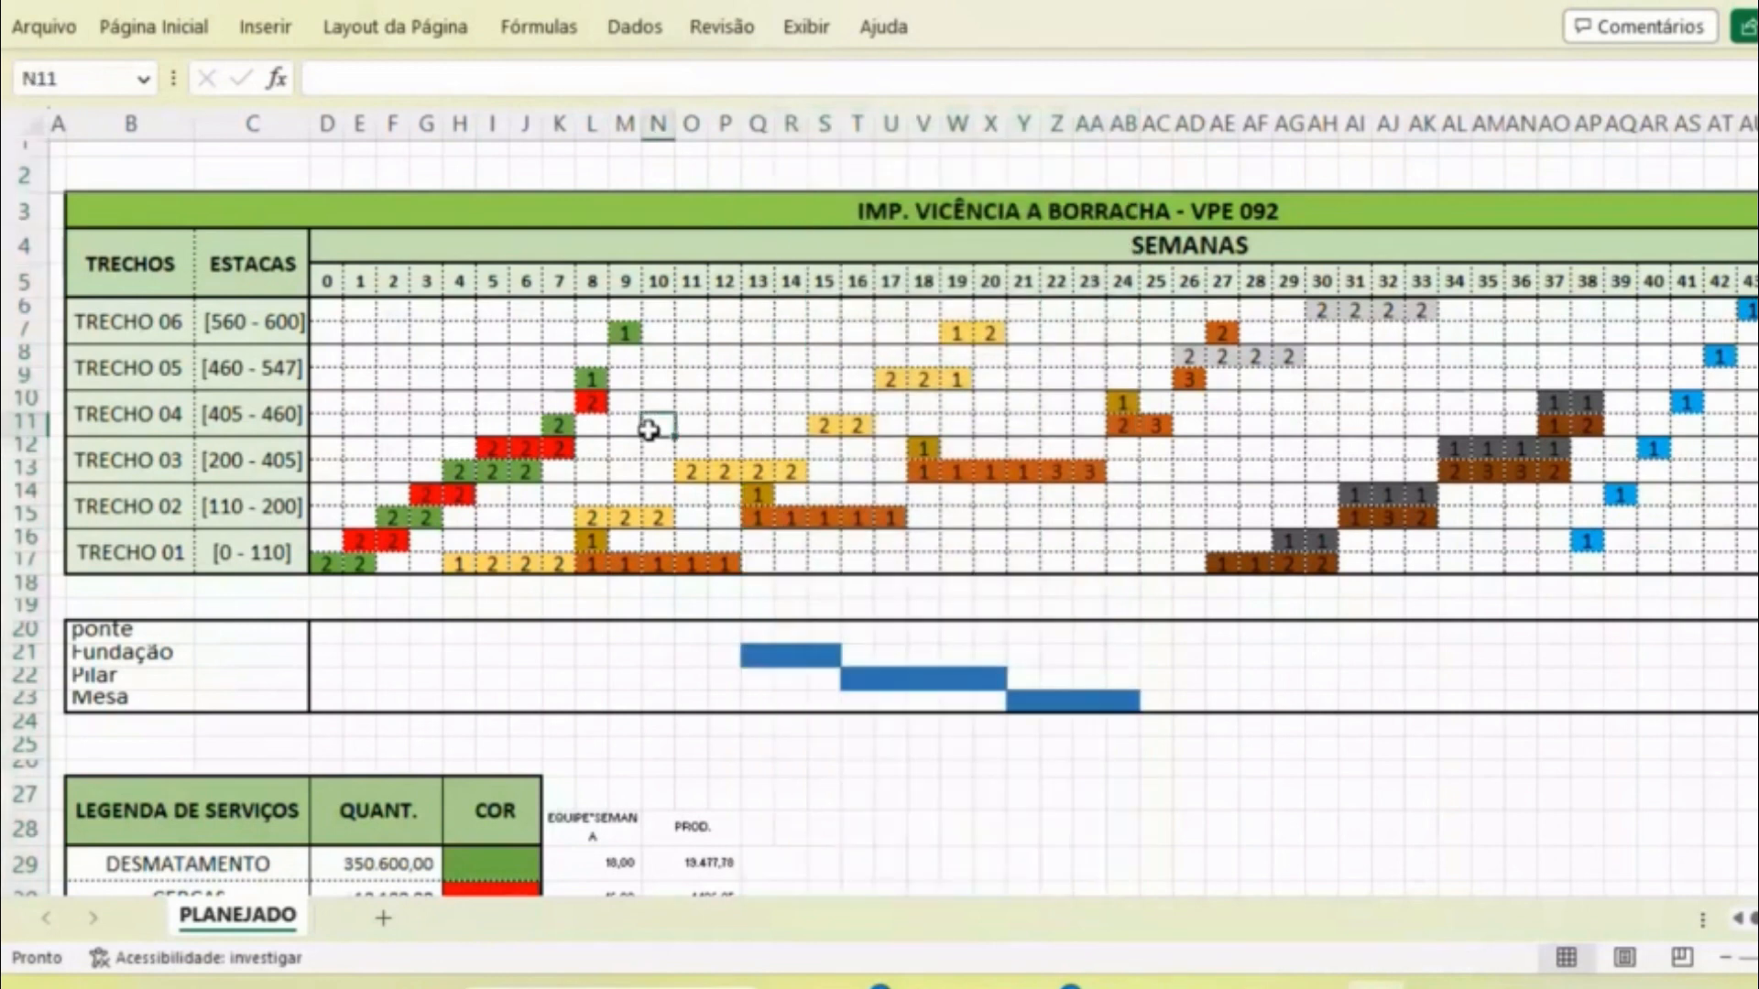